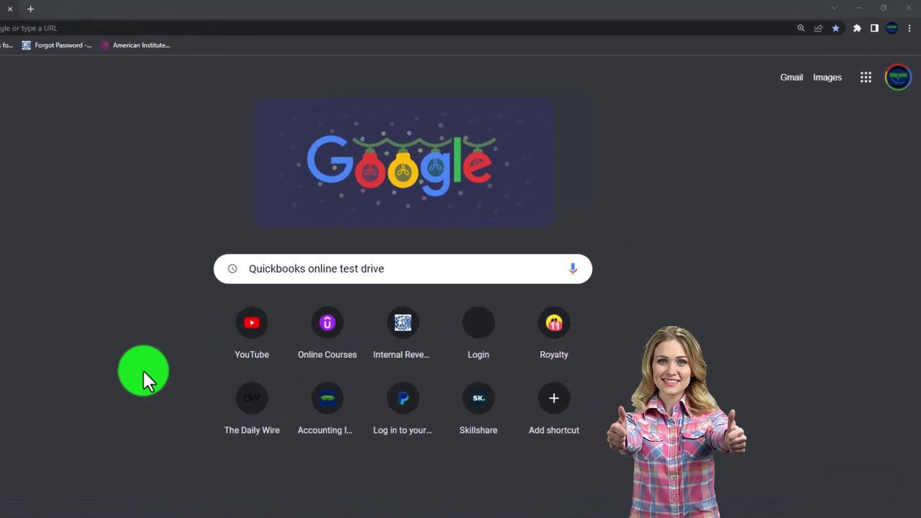
Step: Search Google for "Quickbooks online test drive"
{"action": "left_click", "coordinate": [405, 275]}
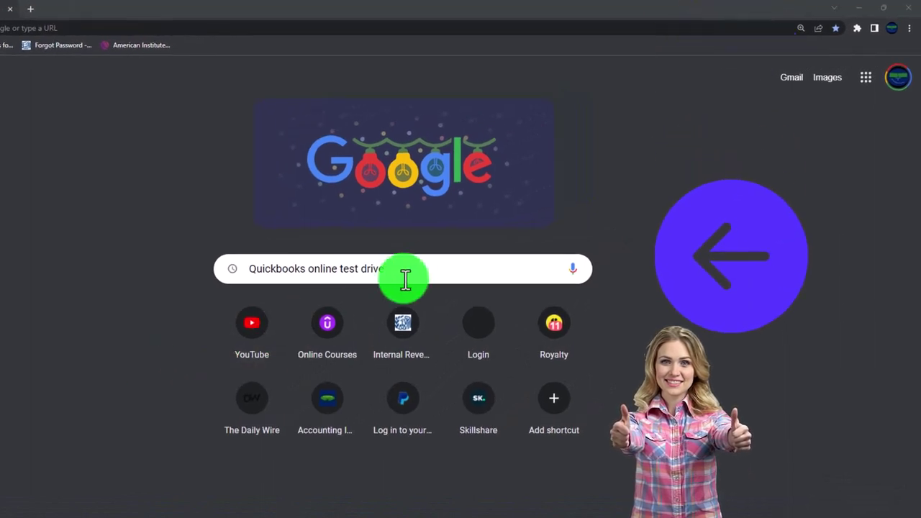
{"action": "key", "text": "Return"}
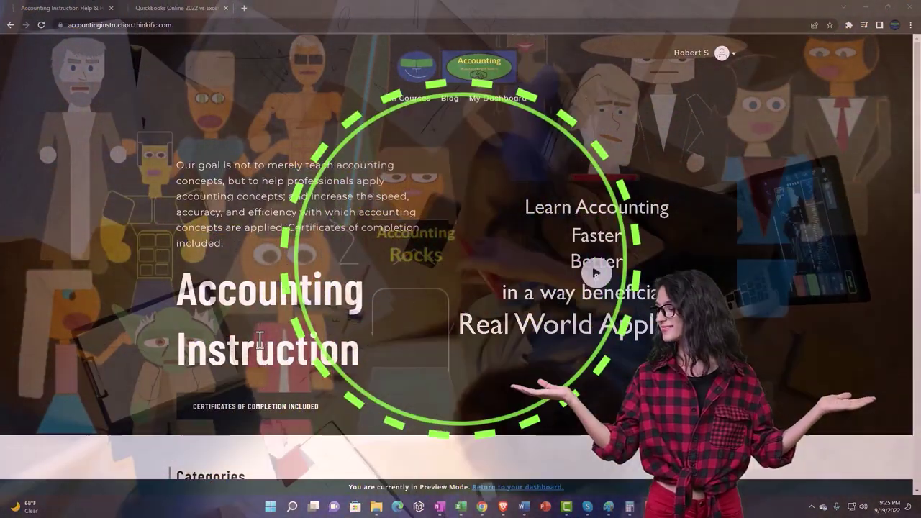
Step: Browse the Accounting Instruction course categories and the OneNote - Getting Started 2022 lessons in the QuickBooks Online 2022 course
{"action": "scroll", "coordinate": [125, 399], "scroll_direction": "down", "scroll_amount": 2}
{"action": "scroll", "coordinate": [126, 401], "scroll_direction": "down", "scroll_amount": 5}
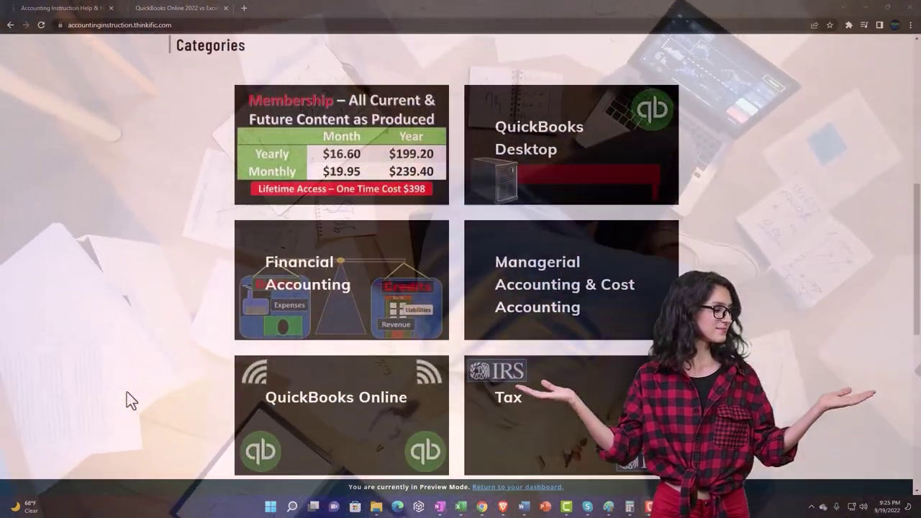
{"action": "scroll", "coordinate": [127, 400], "scroll_direction": "down", "scroll_amount": 6}
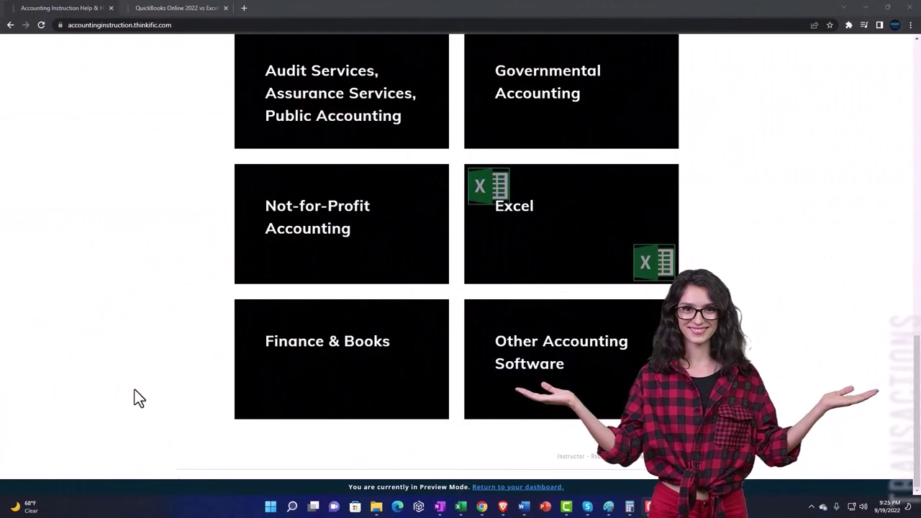
{"action": "left_click", "coordinate": [170, 9]}
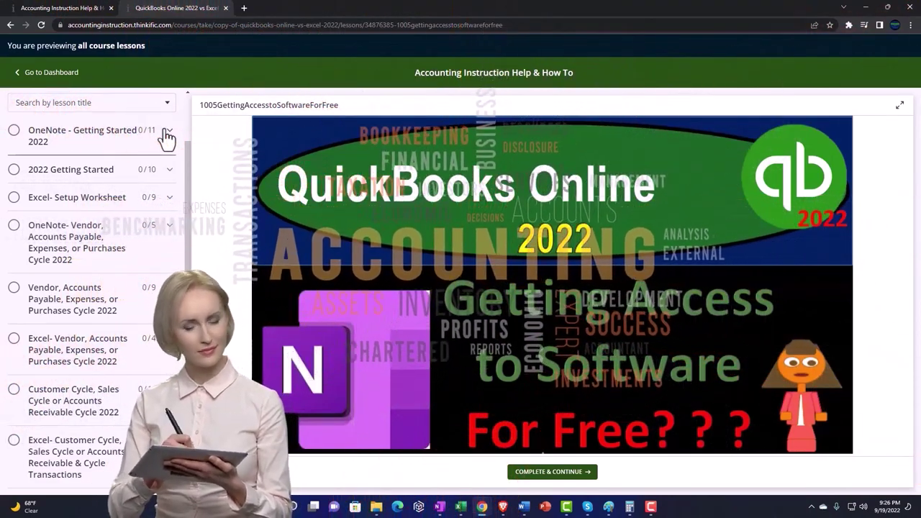
{"action": "left_click", "coordinate": [167, 134]}
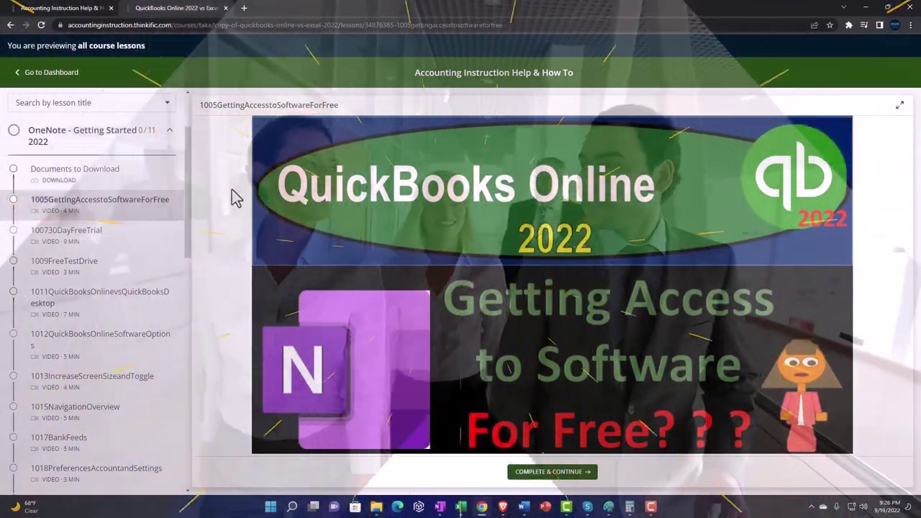
Step: Open the Test drive QuickBooks Online article and launch the United States test drive, completing the robot check
{"action": "left_click", "coordinate": [219, 157]}
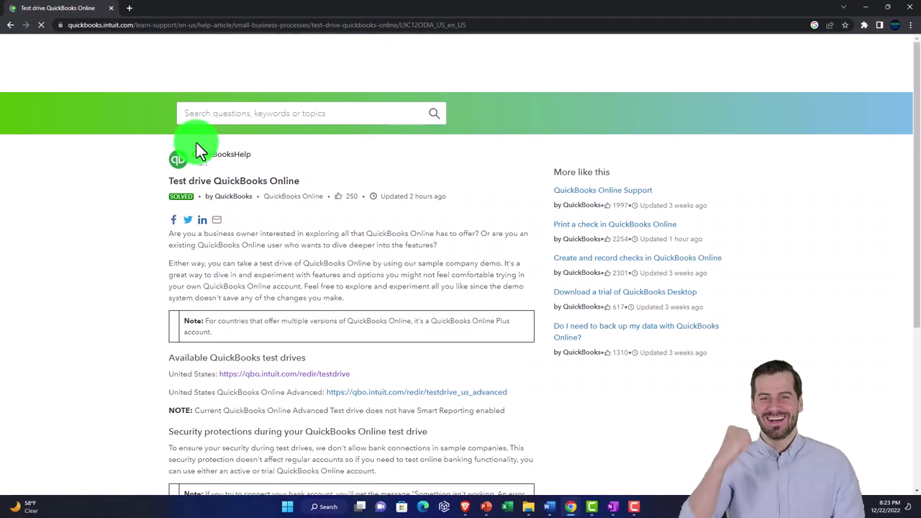
{"action": "scroll", "coordinate": [136, 296], "scroll_direction": "down", "scroll_amount": 2}
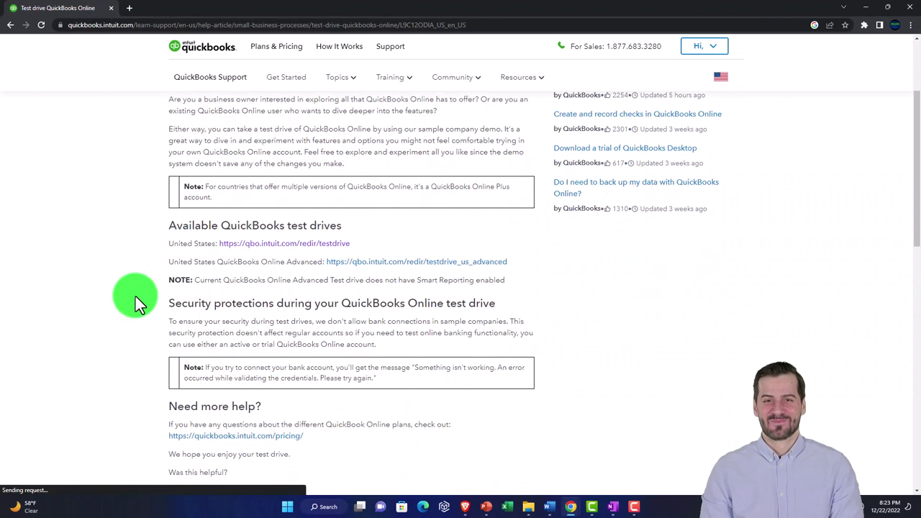
{"action": "left_click", "coordinate": [257, 248]}
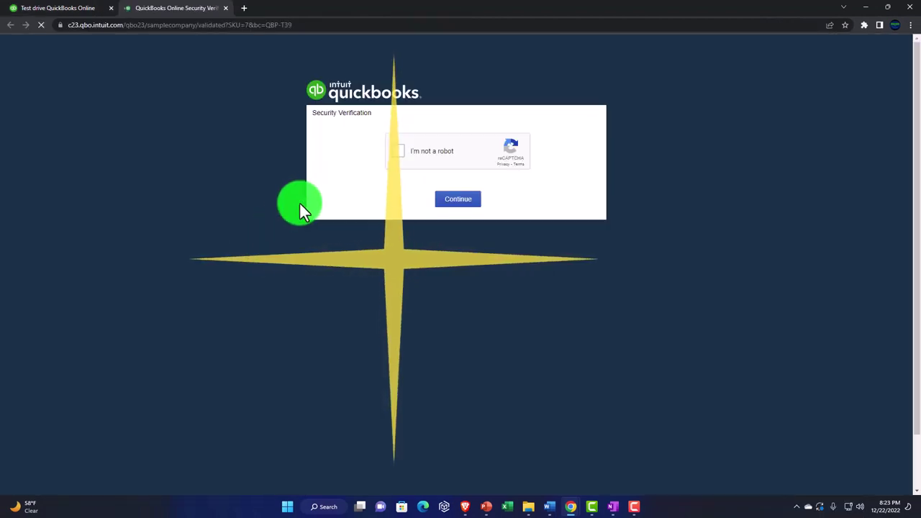
{"action": "left_click", "coordinate": [399, 152]}
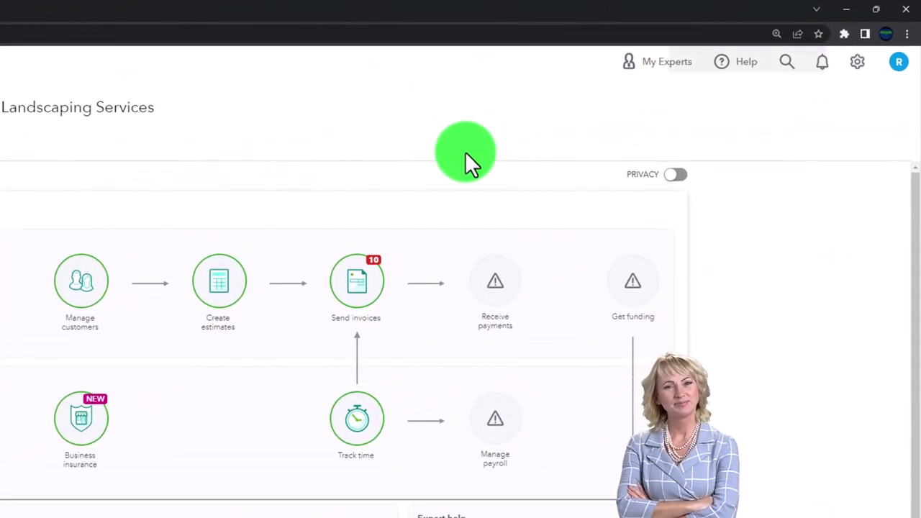
Step: Enlarge the sample company page and check in the settings whether Accountant view or Business view is in use
{"action": "key", "text": "ctrl+plus"}
{"action": "key", "text": "ctrl+plus"}
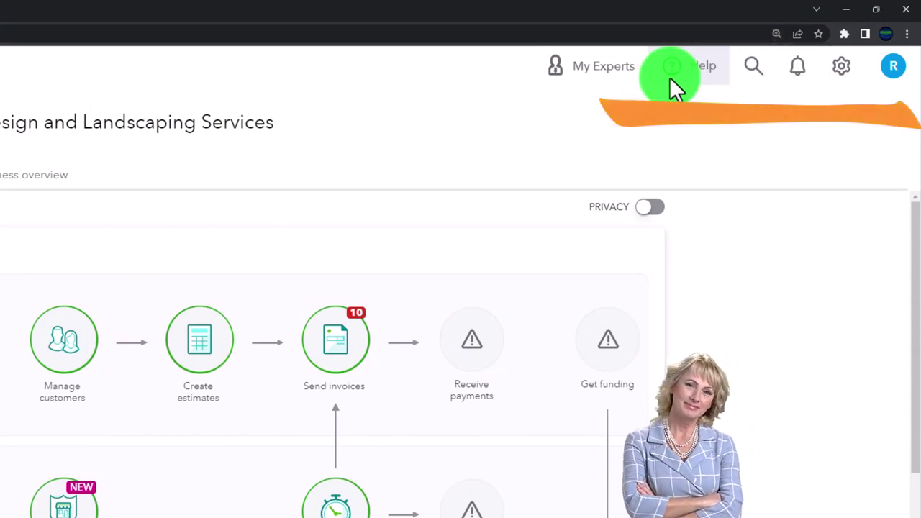
{"action": "left_click", "coordinate": [836, 77]}
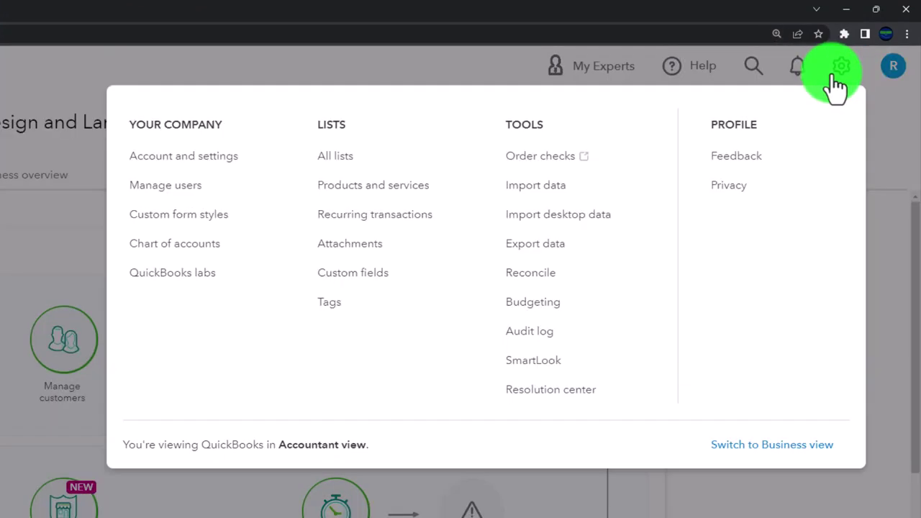
{"action": "left_click", "coordinate": [851, 443]}
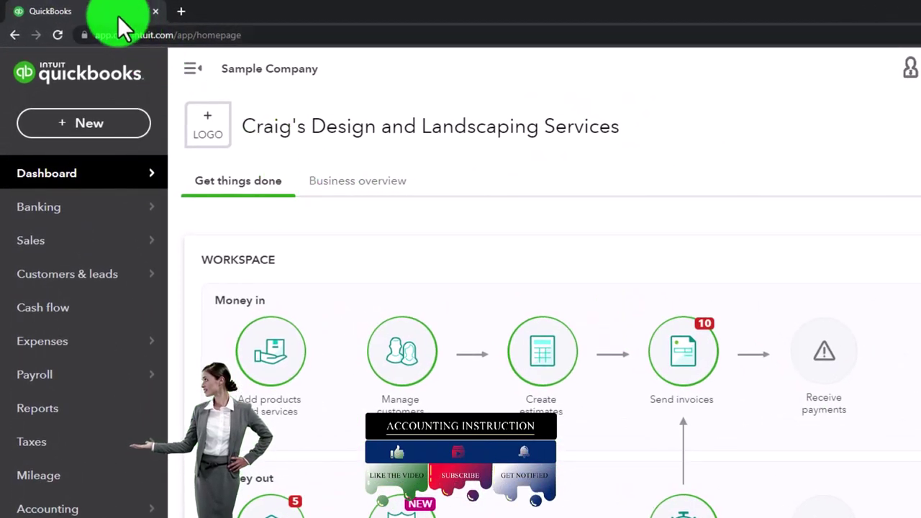
Step: Duplicate the QuickBooks browser tab twice to have three tabs of the sample company
{"action": "right_click", "coordinate": [115, 22]}
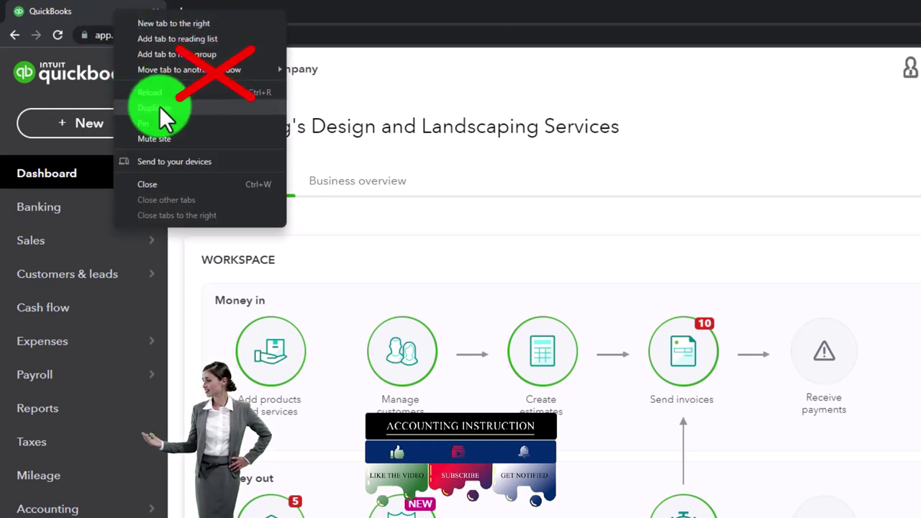
{"action": "left_click", "coordinate": [186, 107]}
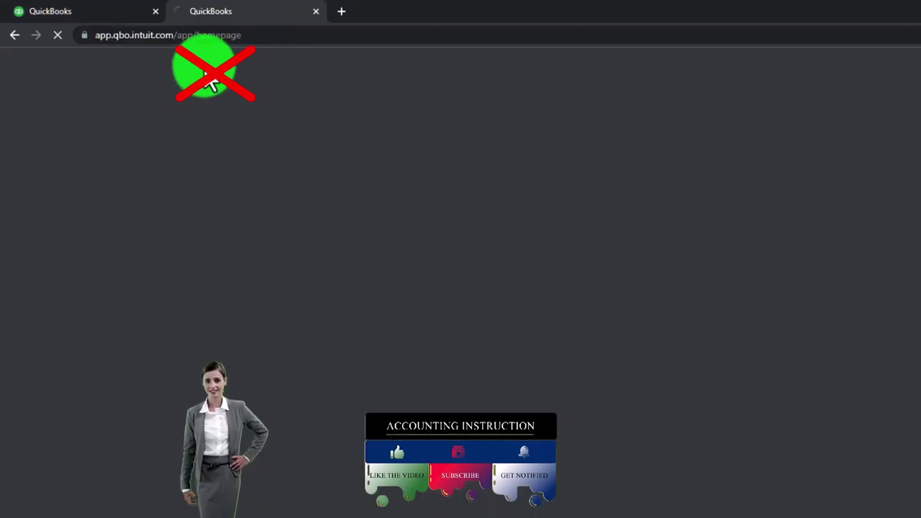
{"action": "right_click", "coordinate": [237, 11]}
{"action": "left_click", "coordinate": [314, 107]}
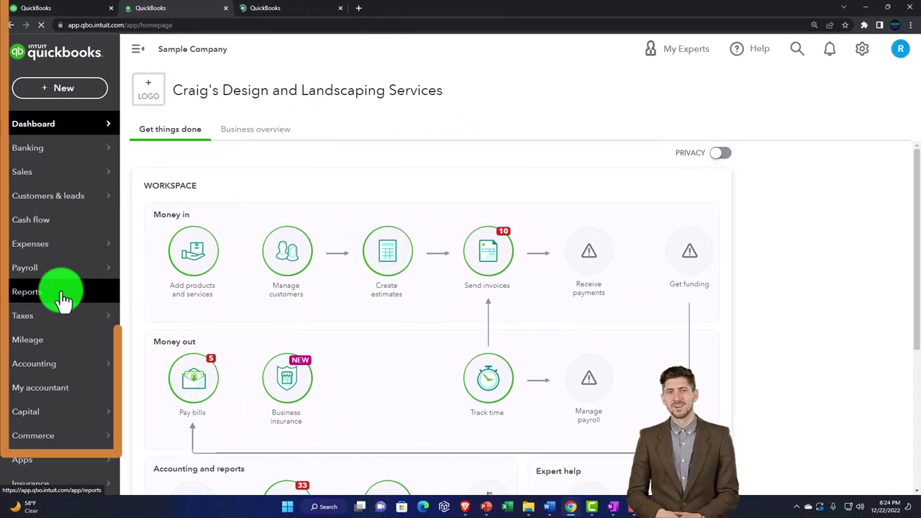
Step: Open the Balance Sheet report in the second browser tab and the Profit and Loss report in the third
{"action": "left_click", "coordinate": [63, 296]}
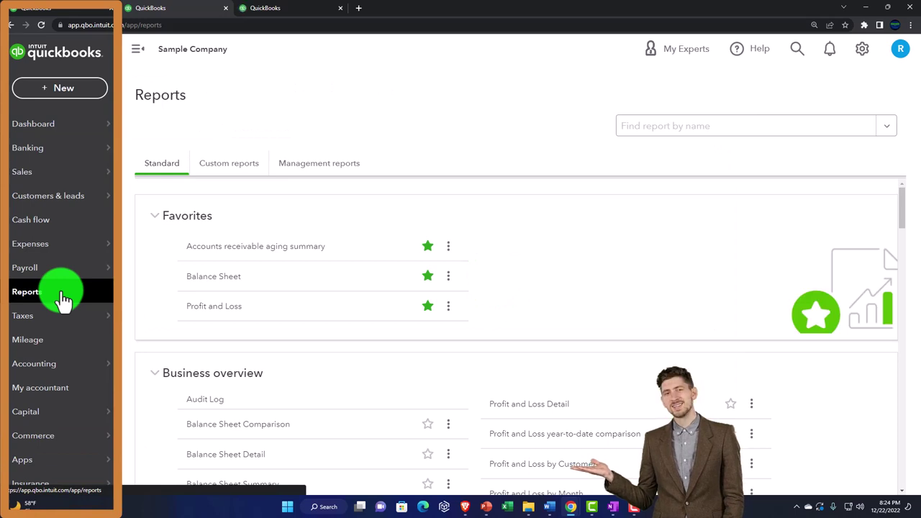
{"action": "left_click", "coordinate": [203, 286]}
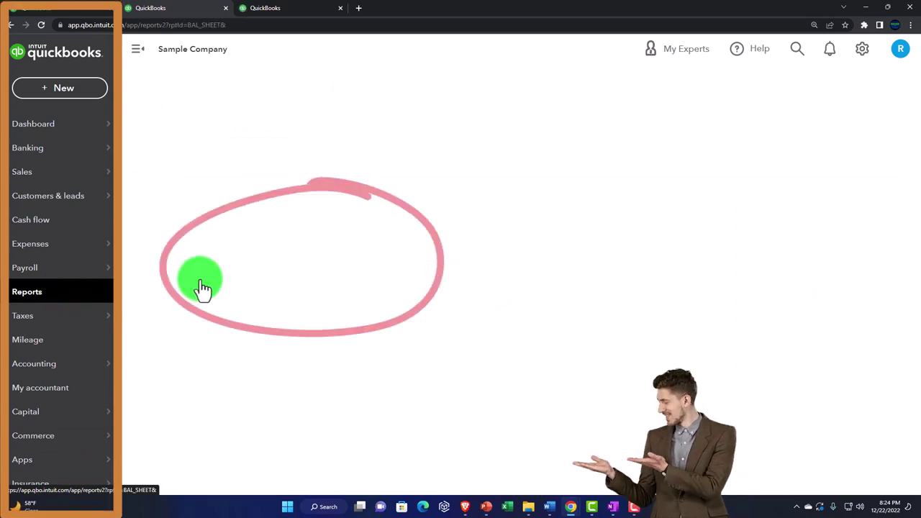
{"action": "left_click", "coordinate": [295, 13]}
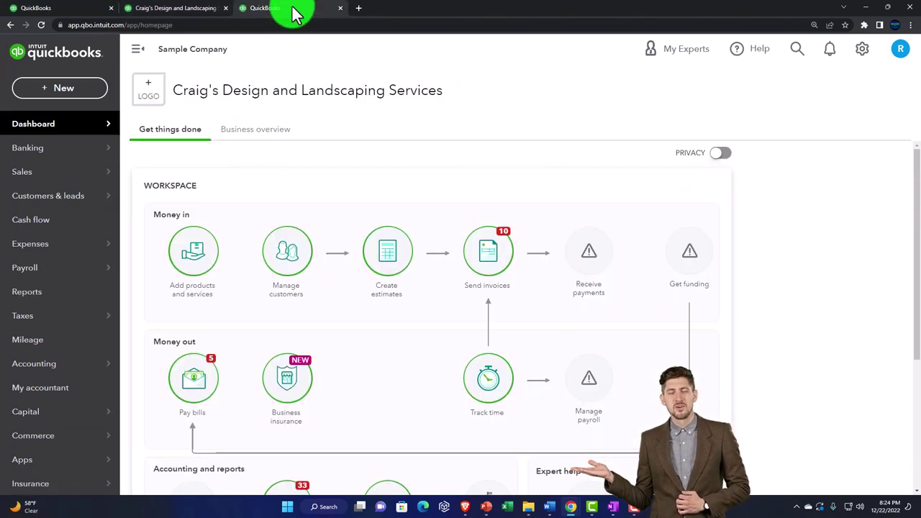
{"action": "left_click", "coordinate": [32, 293]}
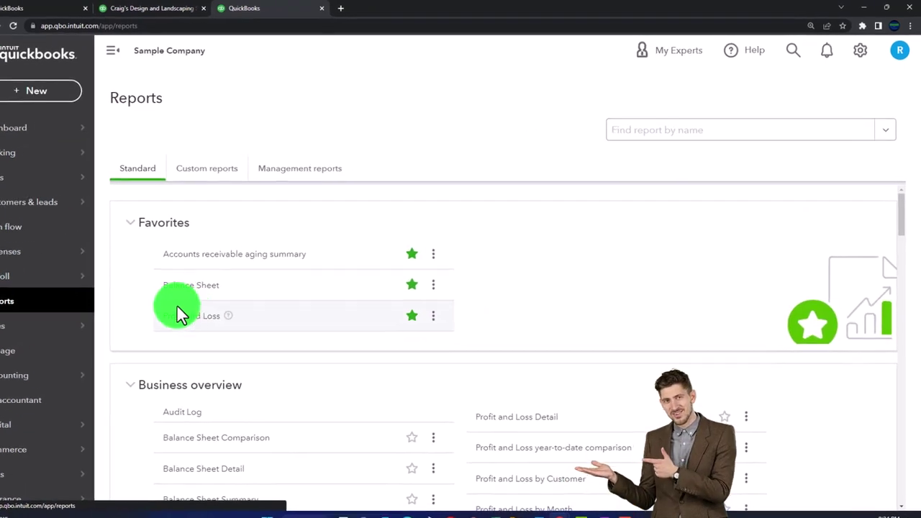
{"action": "left_click", "coordinate": [148, 352]}
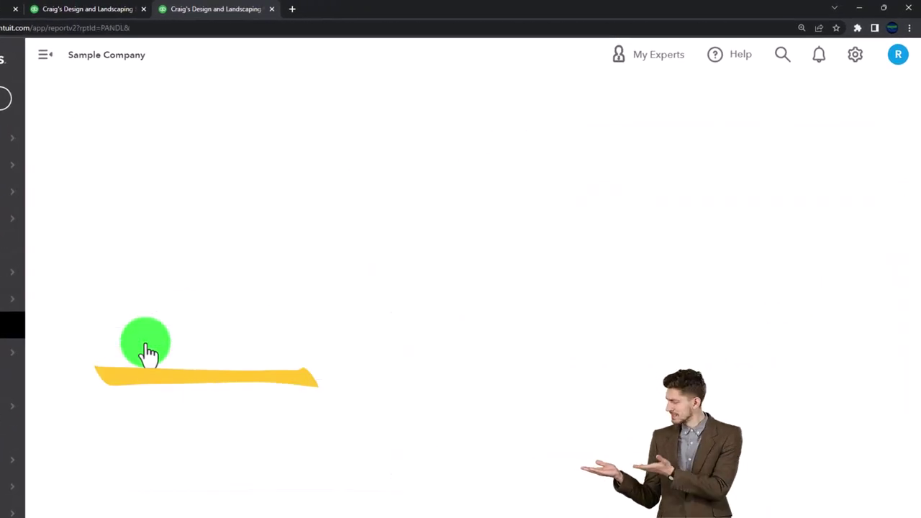
Step: Hide the navigation sidebar and run the Profit and Loss report for 01/01/2022 to 12/31/2022
{"action": "left_click", "coordinate": [43, 57]}
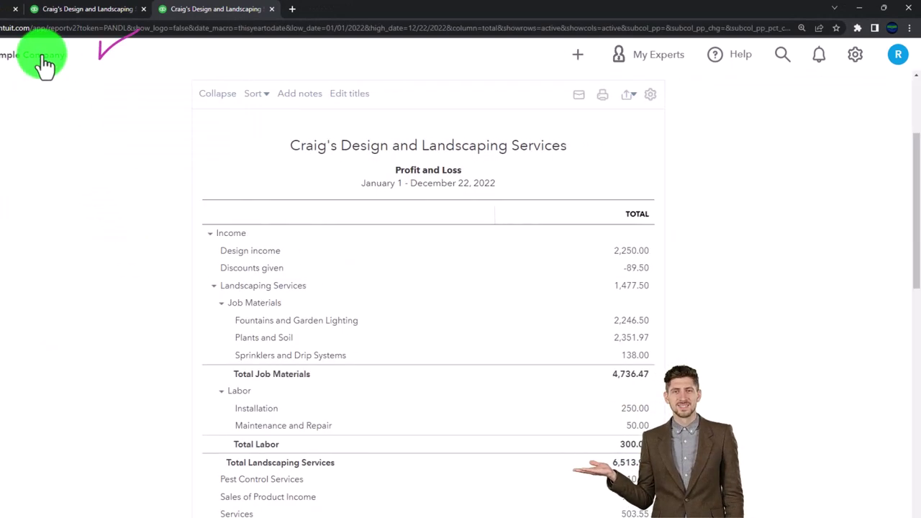
{"action": "scroll", "coordinate": [53, 217], "scroll_direction": "up", "scroll_amount": 3}
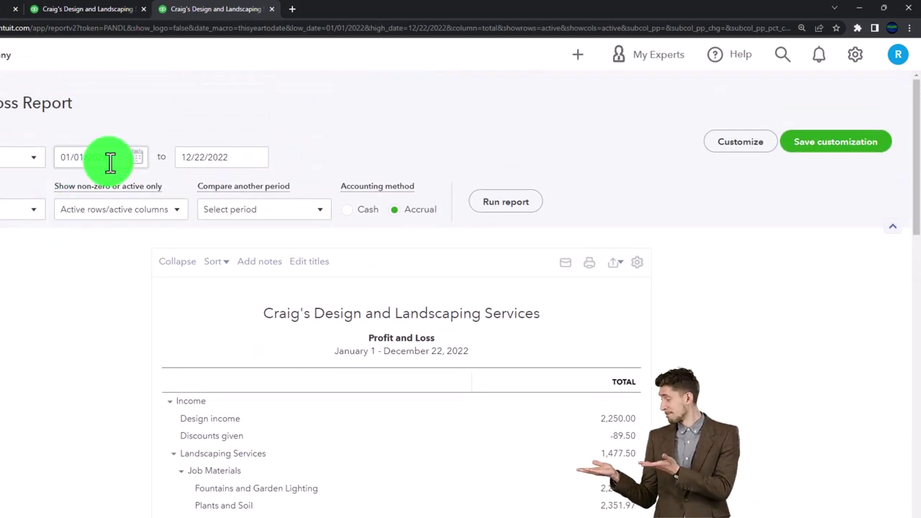
{"action": "left_click_drag", "start_coordinate": [115, 158], "coordinate": [58, 152]}
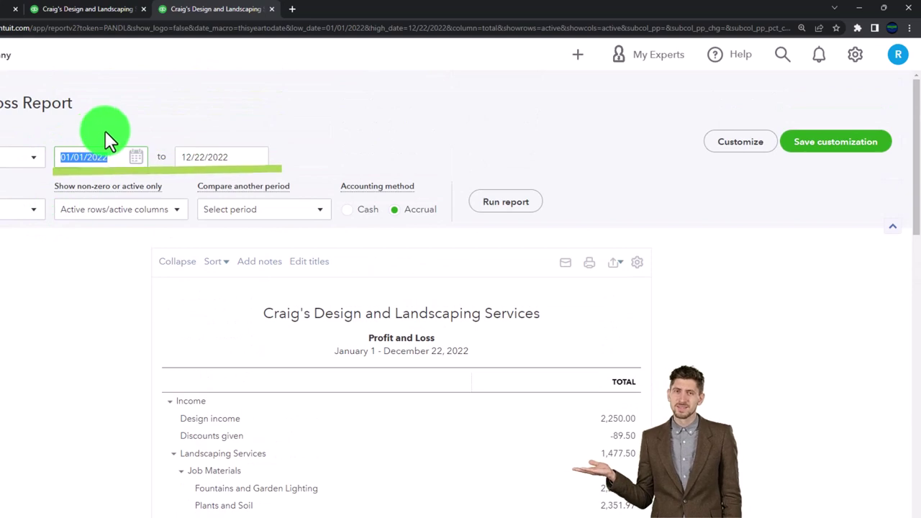
{"action": "type", "text": "010122"}
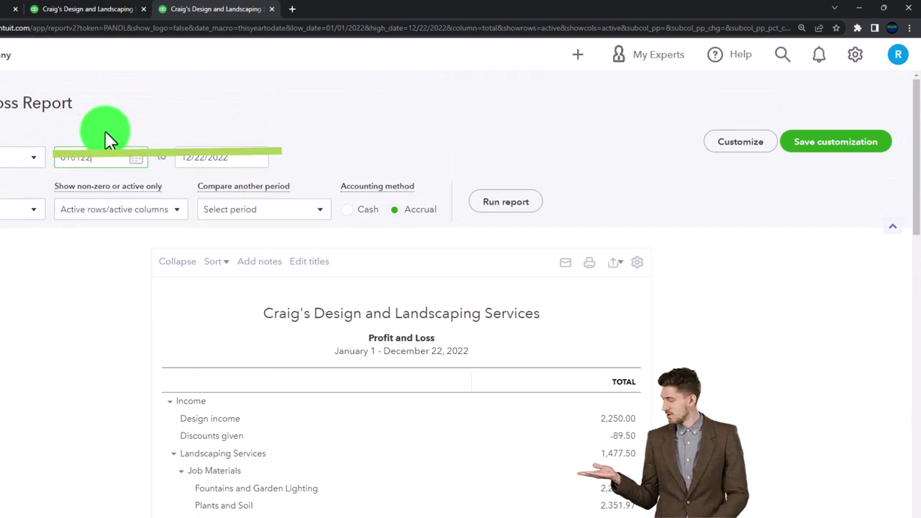
{"action": "key", "text": "Tab"}
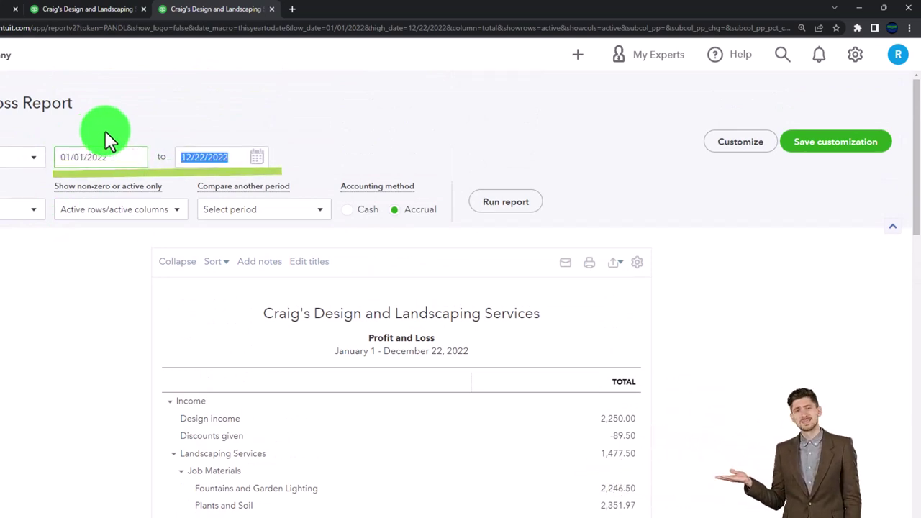
{"action": "type", "text": "123122"}
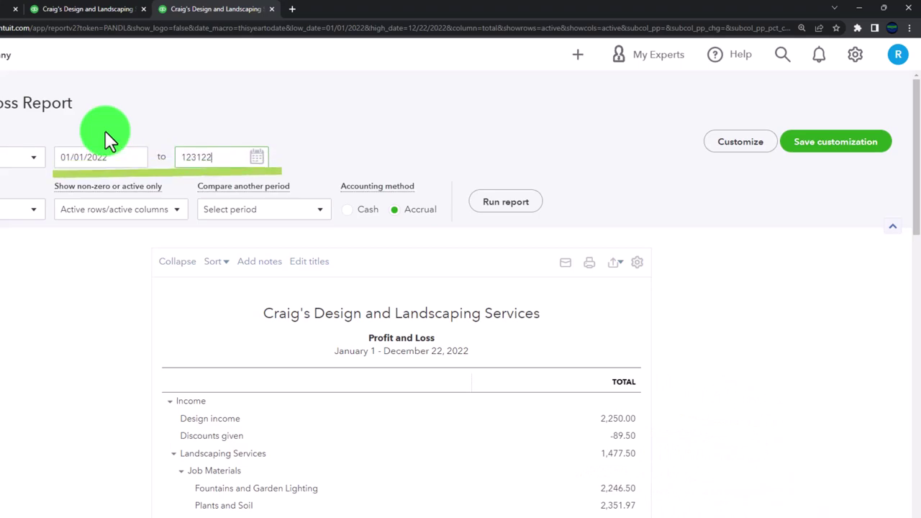
{"action": "key", "text": "Tab"}
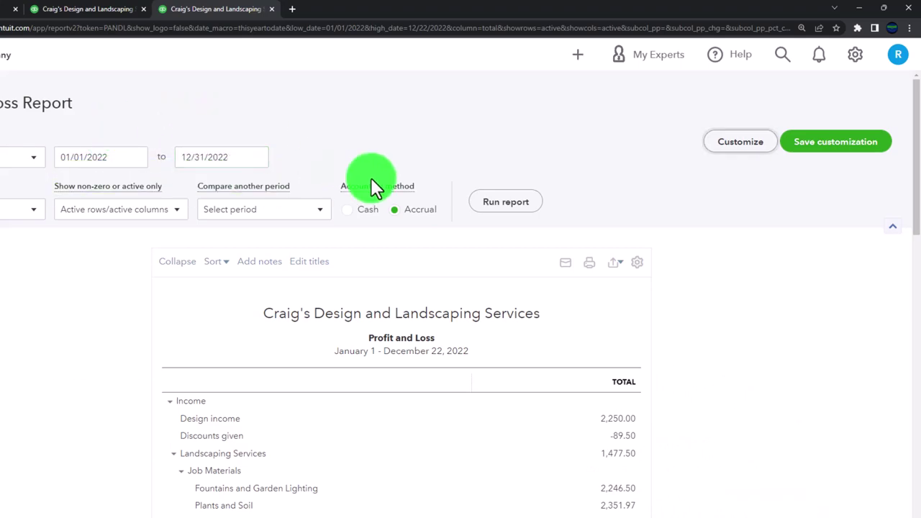
{"action": "left_click", "coordinate": [498, 203]}
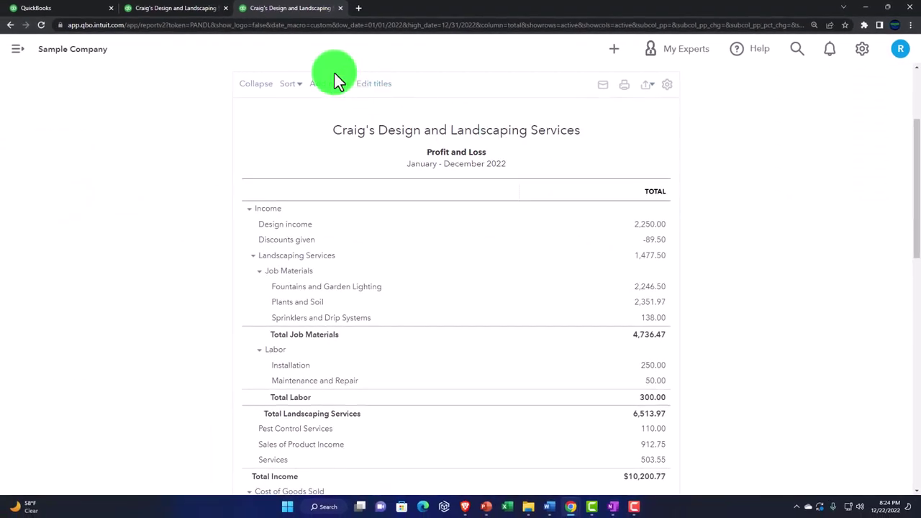
Step: In the Balance Sheet tab, hide the navigation sidebar and run the report for 01/01/2022 to 12/31/2022
{"action": "left_click", "coordinate": [176, 9]}
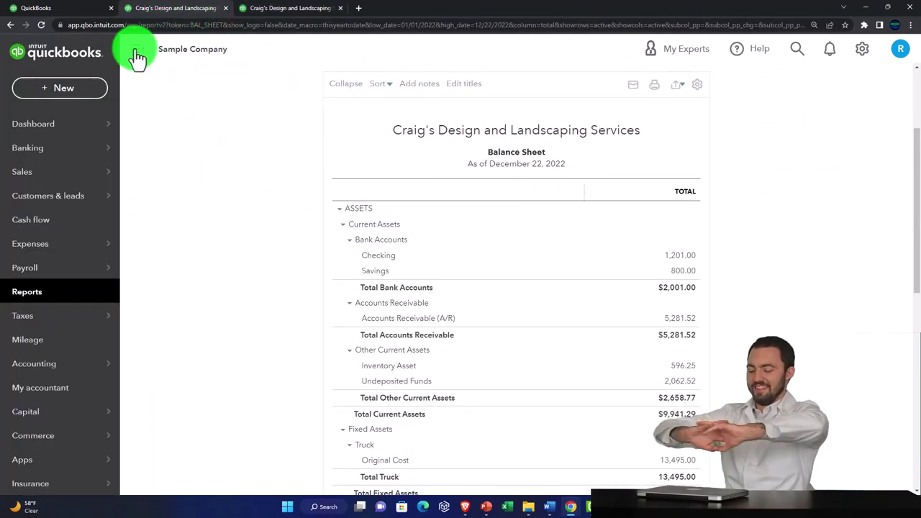
{"action": "left_click", "coordinate": [136, 54]}
{"action": "scroll", "coordinate": [204, 179], "scroll_direction": "up", "scroll_amount": 5}
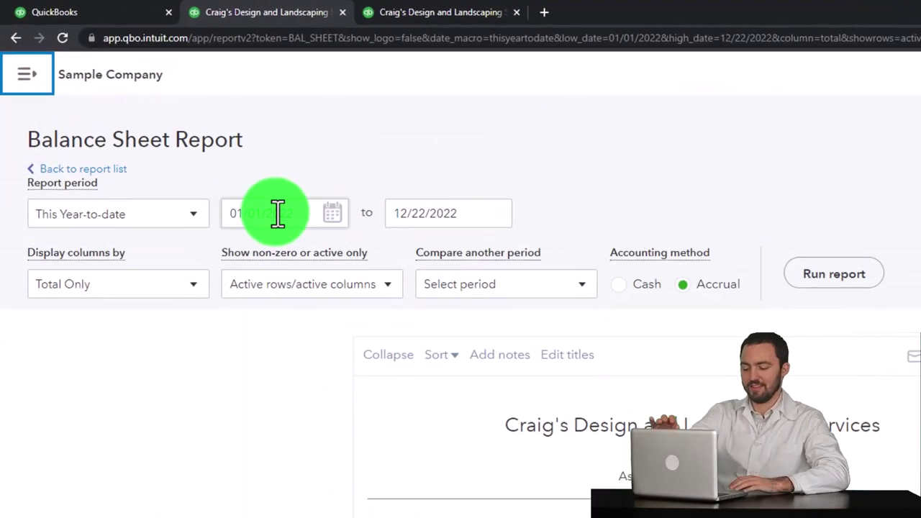
{"action": "left_click", "coordinate": [298, 213]}
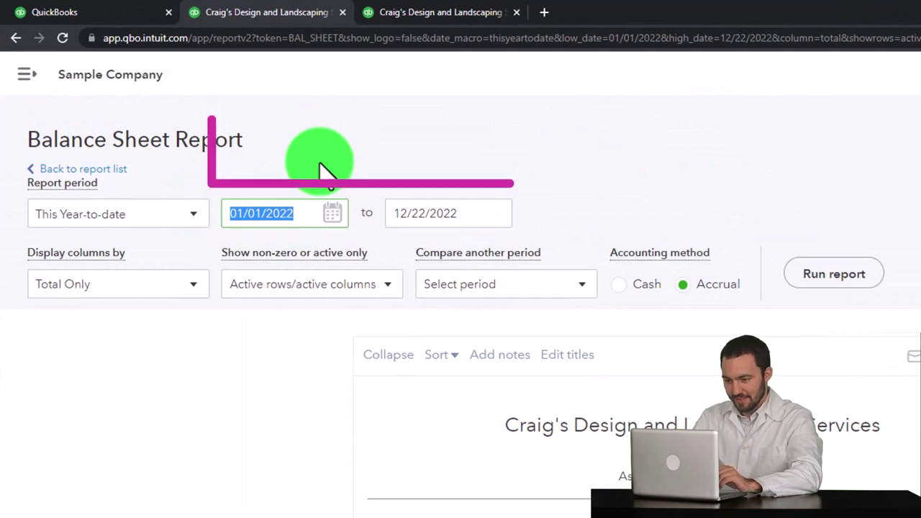
{"action": "type", "text": "01/01/2022"}
{"action": "key", "text": "Tab"}
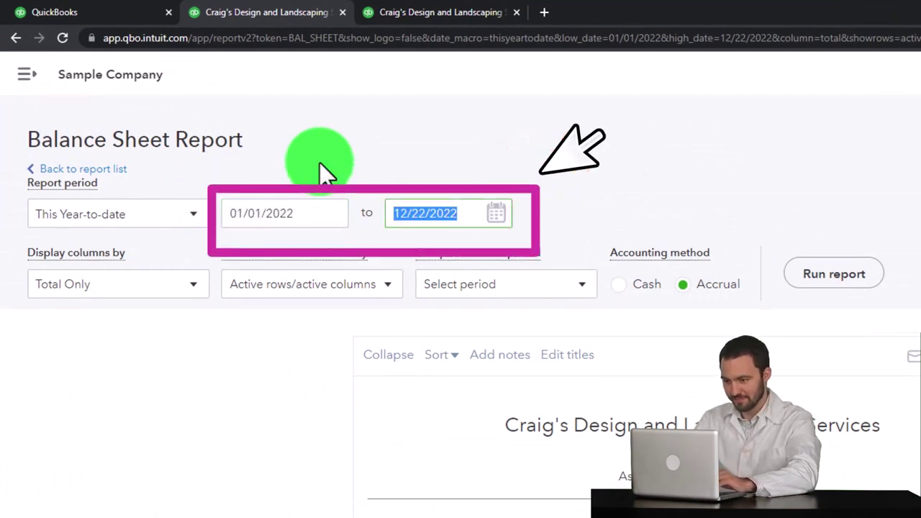
{"action": "type", "text": "12/31/2022"}
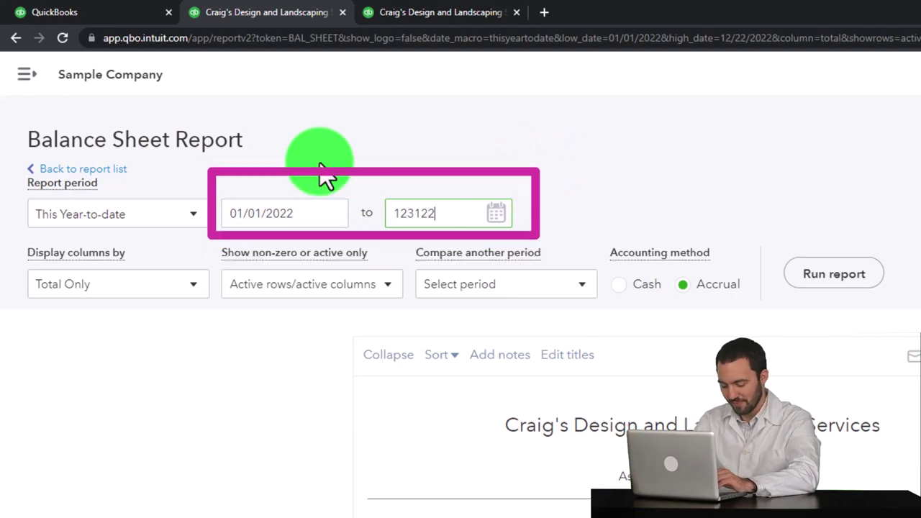
{"action": "key", "text": "Tab"}
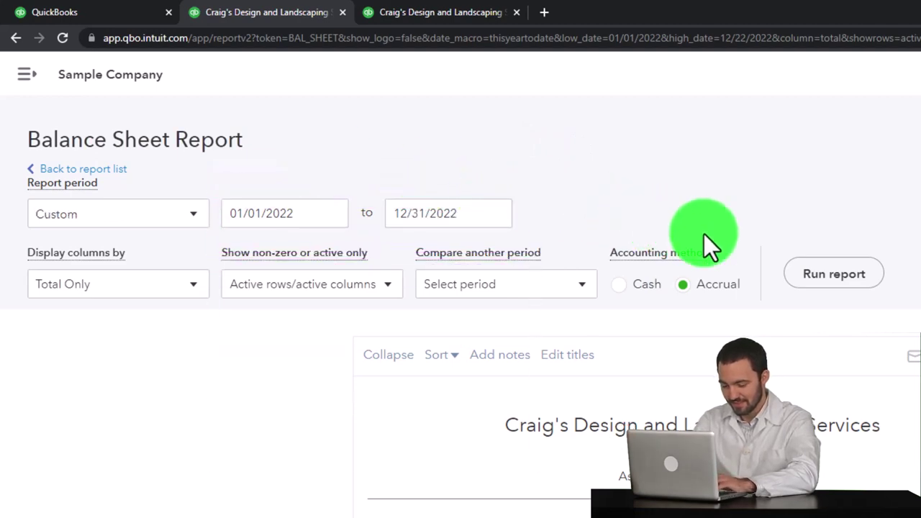
{"action": "left_click", "coordinate": [809, 280]}
{"action": "scroll", "coordinate": [540, 192], "scroll_direction": "down", "scroll_amount": 3}
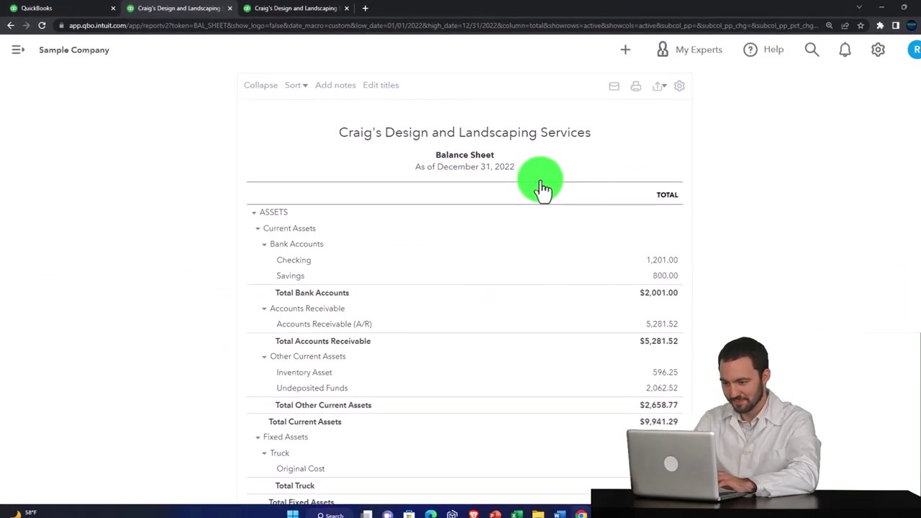
Step: Review the new transaction types in the first browser tab, then switch to OneNote to examine the desktop flowchart
{"action": "left_click", "coordinate": [85, 10]}
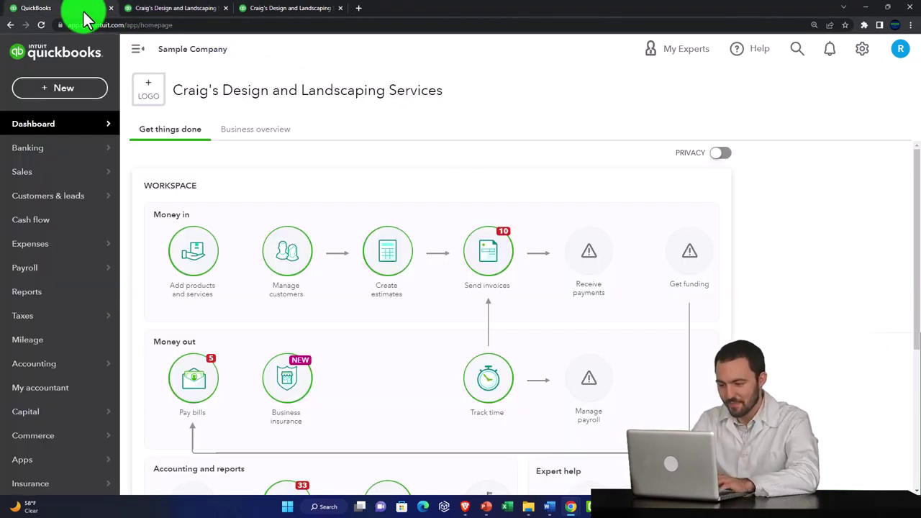
{"action": "left_click", "coordinate": [68, 89]}
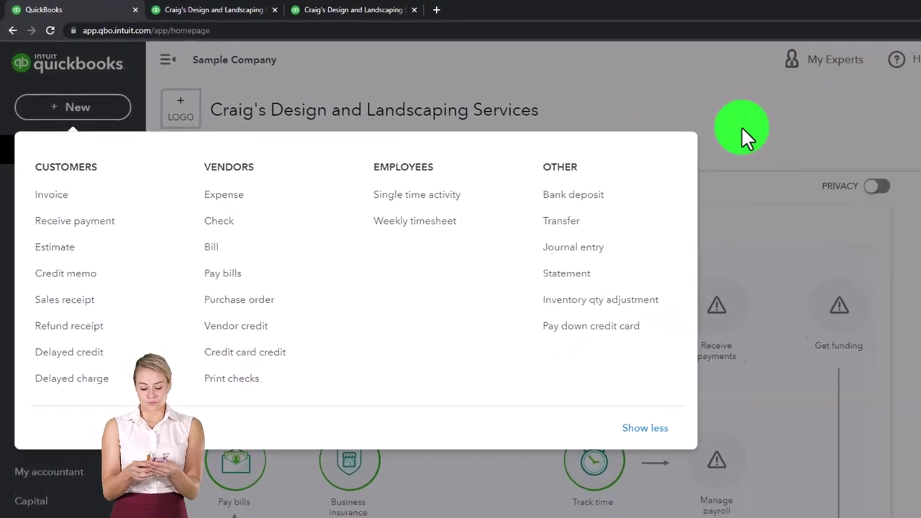
{"action": "left_click", "coordinate": [741, 126]}
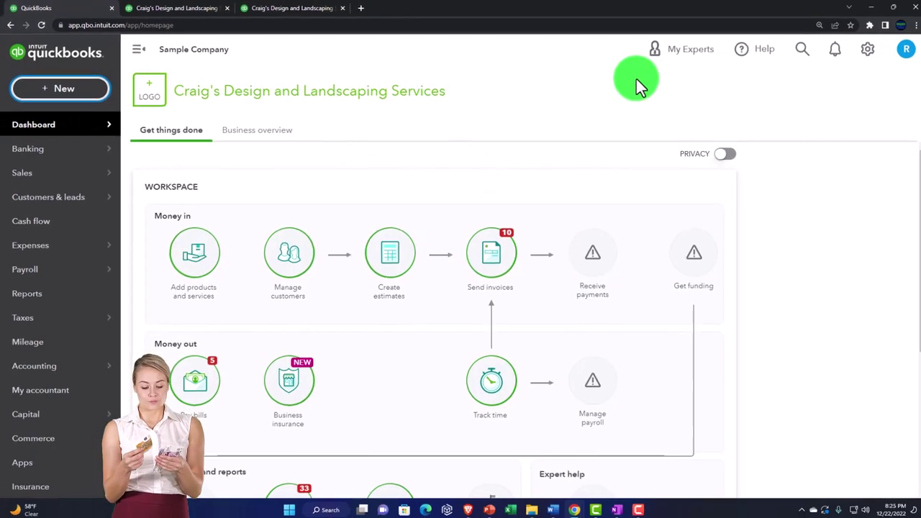
{"action": "left_click", "coordinate": [615, 507]}
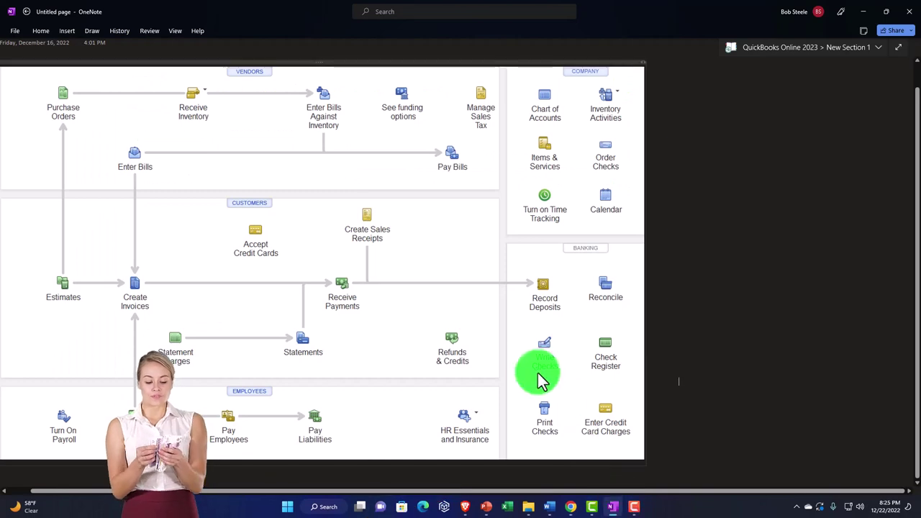
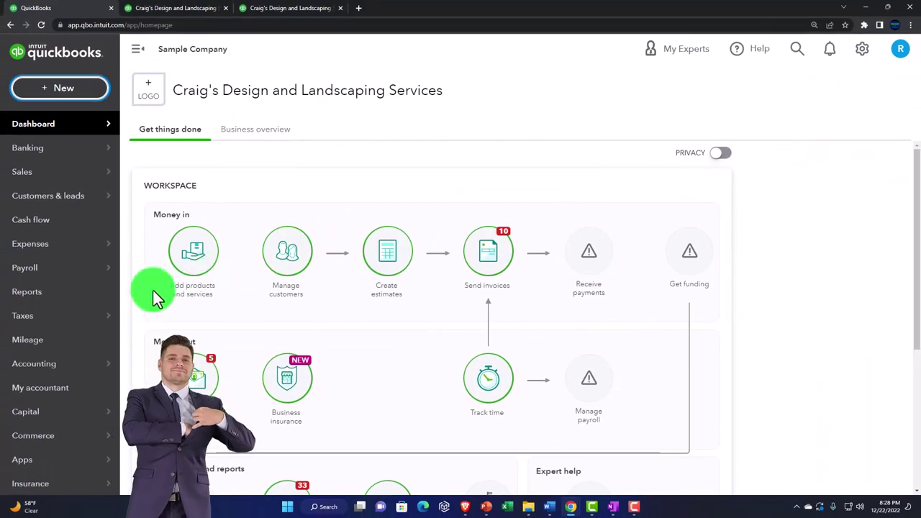
Step: Open the Chart of Accounts in the first QuickBooks tab and hide the navigation sidebar
{"action": "mouse_move", "coordinate": [40, 372]}
{"action": "left_click", "coordinate": [37, 370]}
{"action": "left_click", "coordinate": [488, 332]}
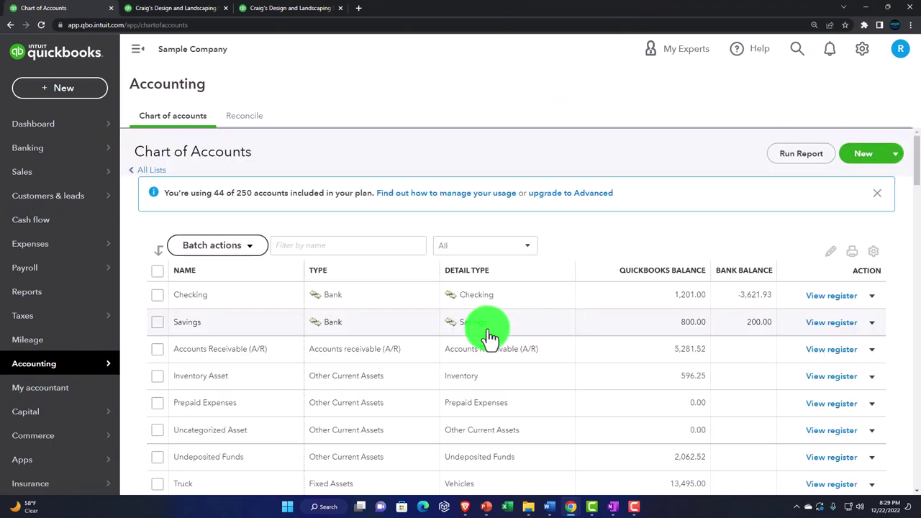
{"action": "left_click", "coordinate": [139, 51]}
Step: Start a new Banks account saved under Bank Accounts, with Cash on hand as the tax form section
{"action": "left_click", "coordinate": [889, 165]}
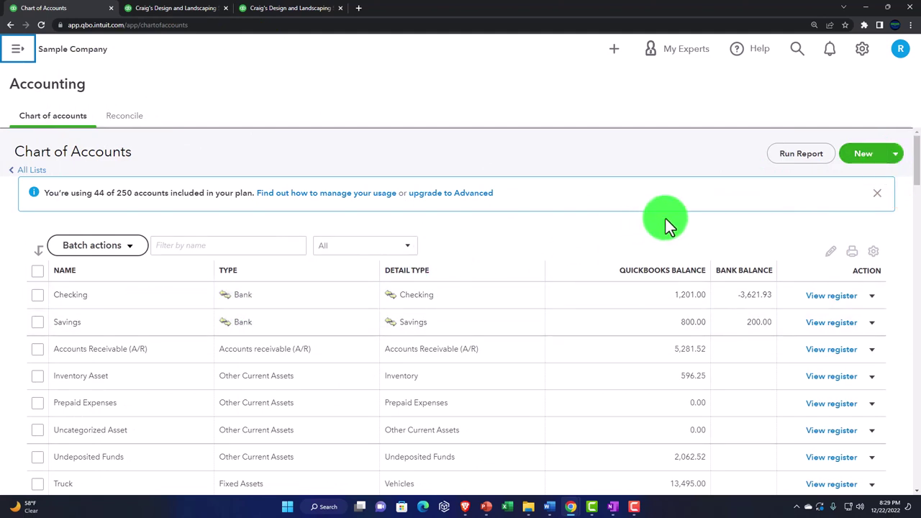
{"action": "left_click", "coordinate": [878, 166]}
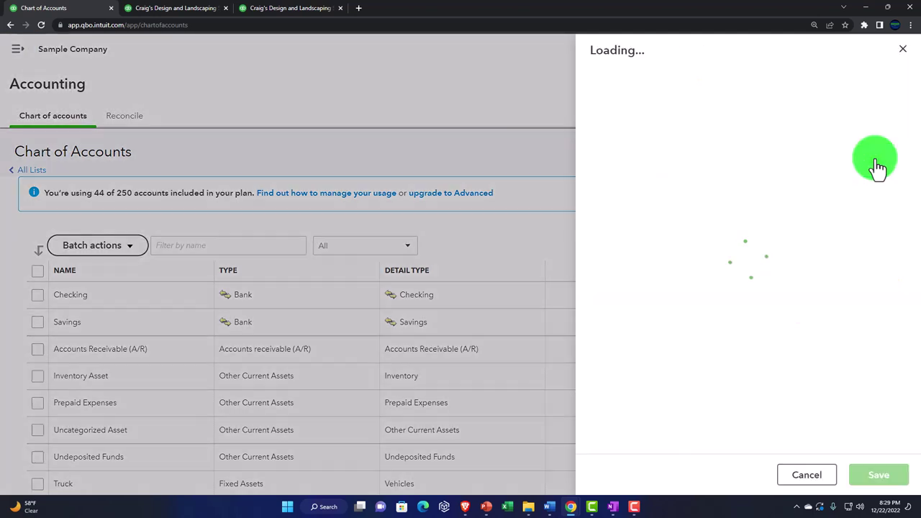
{"action": "left_click", "coordinate": [642, 144]}
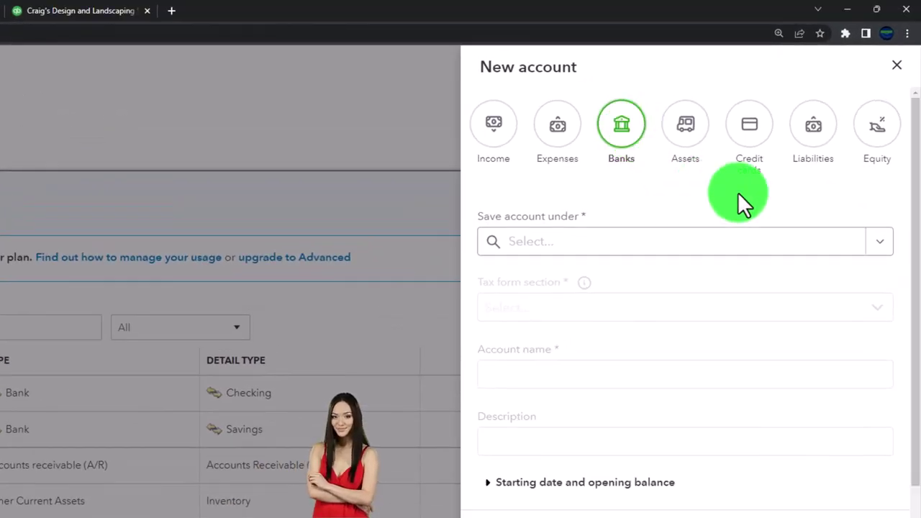
{"action": "left_click", "coordinate": [863, 243]}
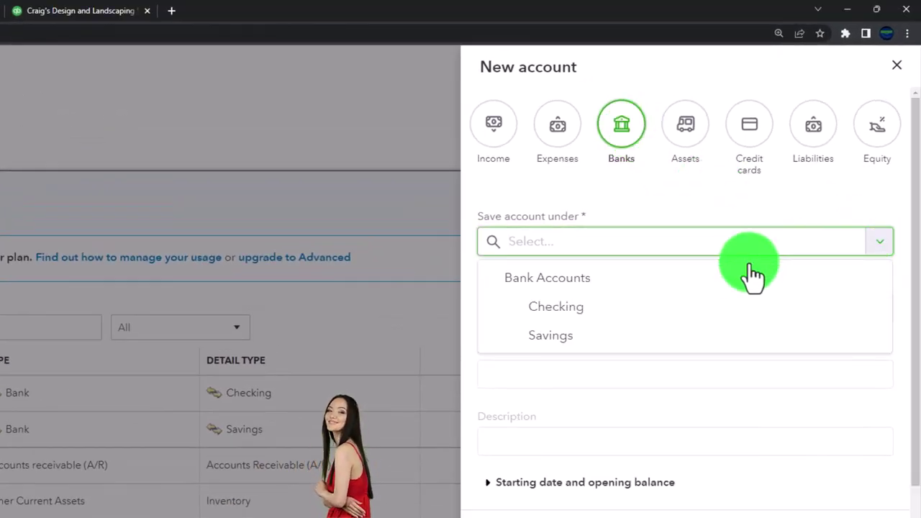
{"action": "left_click", "coordinate": [702, 279]}
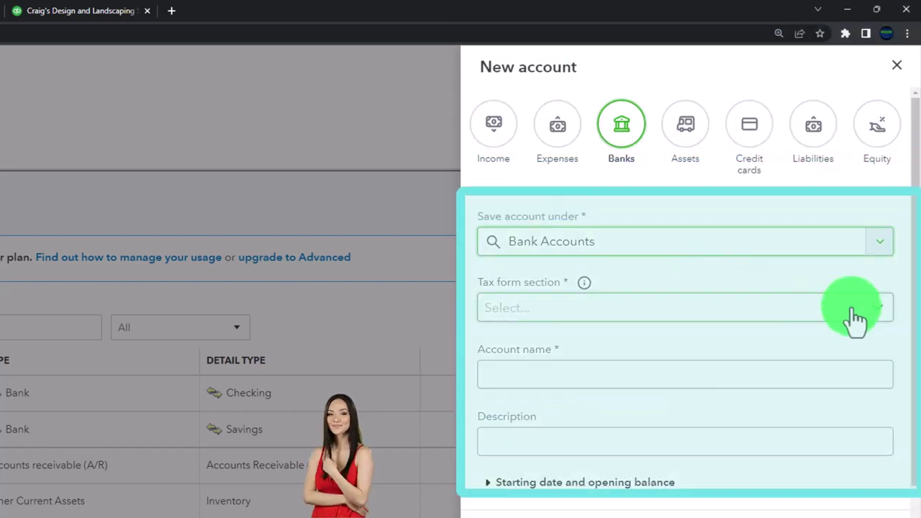
{"action": "left_click", "coordinate": [879, 311]}
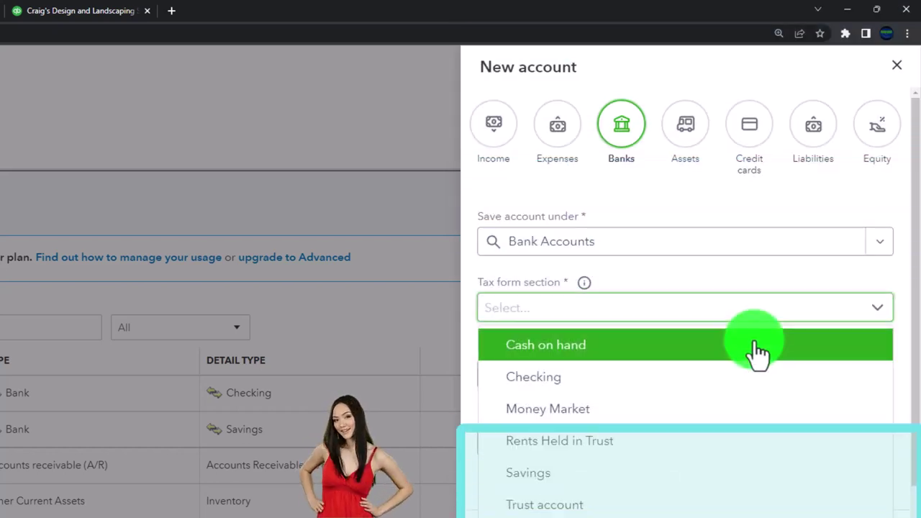
{"action": "left_click", "coordinate": [757, 348]}
Step: Name the new account Barter Clearing Account and save it
{"action": "left_click", "coordinate": [559, 382]}
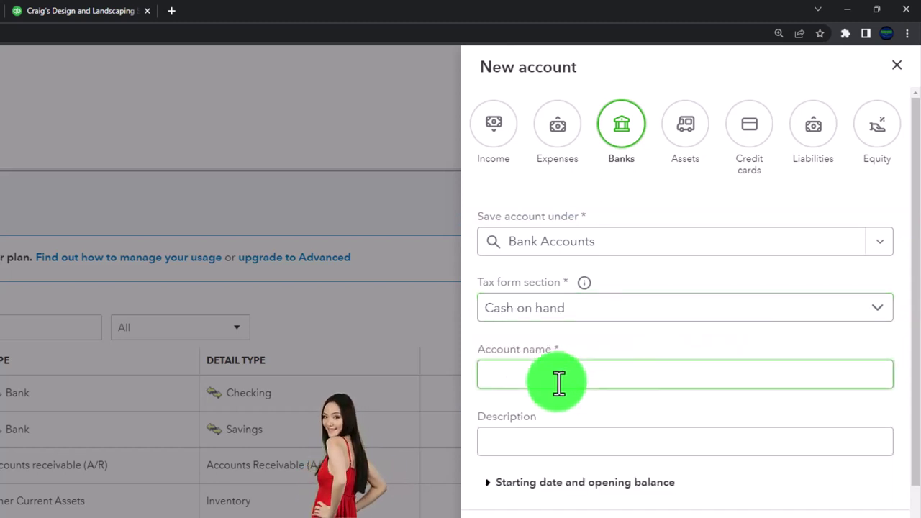
{"action": "type", "text": "Barter Clearing Account"}
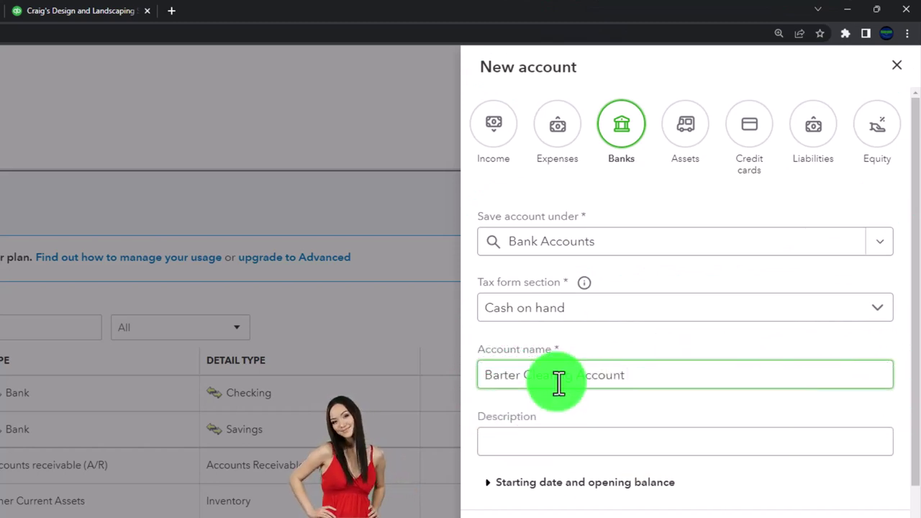
{"action": "scroll", "coordinate": [558, 383], "scroll_direction": "down", "scroll_amount": 2}
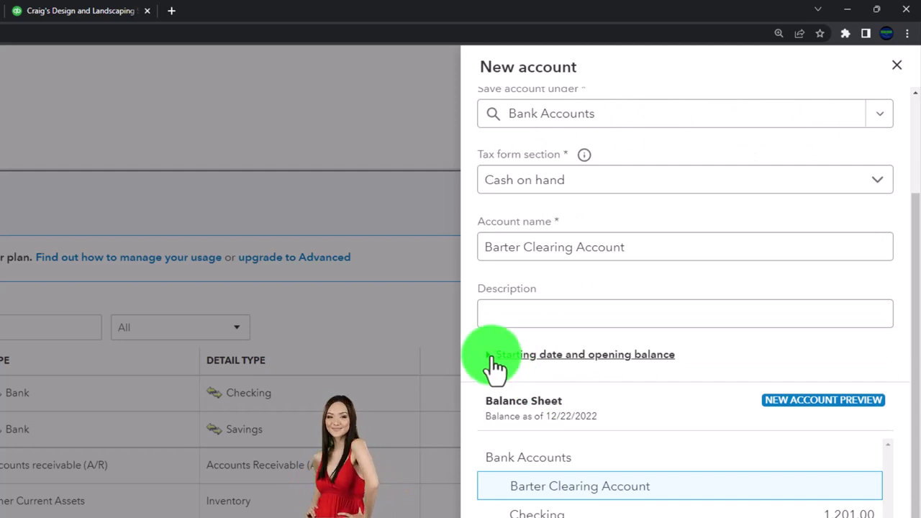
{"action": "scroll", "coordinate": [506, 380], "scroll_direction": "down", "scroll_amount": 1}
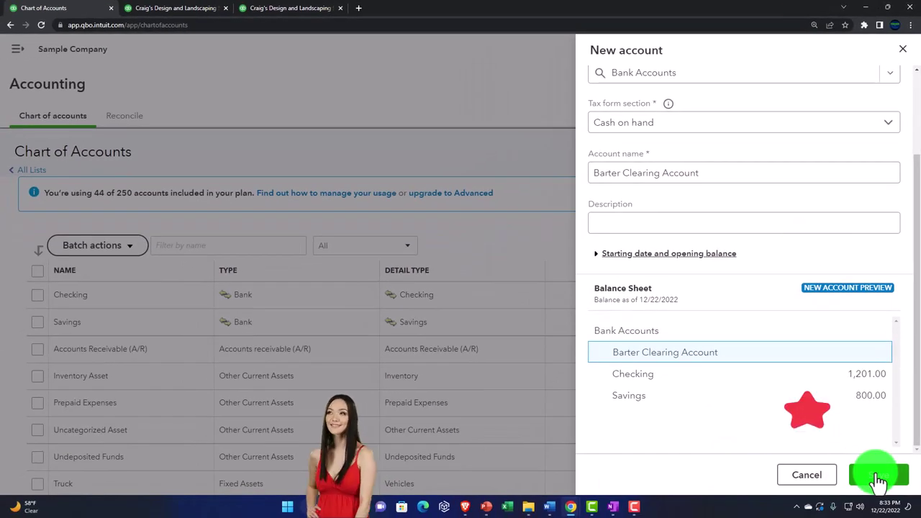
{"action": "left_click", "coordinate": [879, 480]}
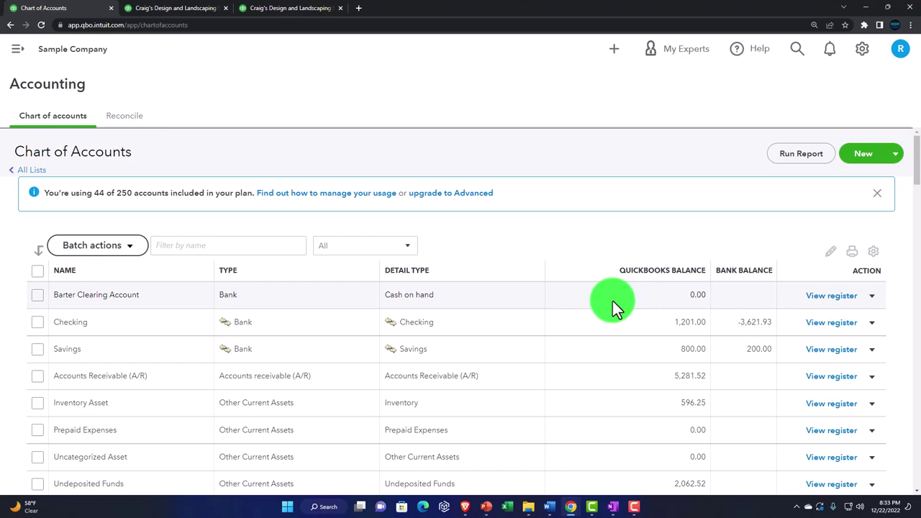
Step: Restore the navigation sidebar, start a new invoice, and add and save AAA as its new customer
{"action": "left_click", "coordinate": [18, 52]}
{"action": "left_click", "coordinate": [61, 89]}
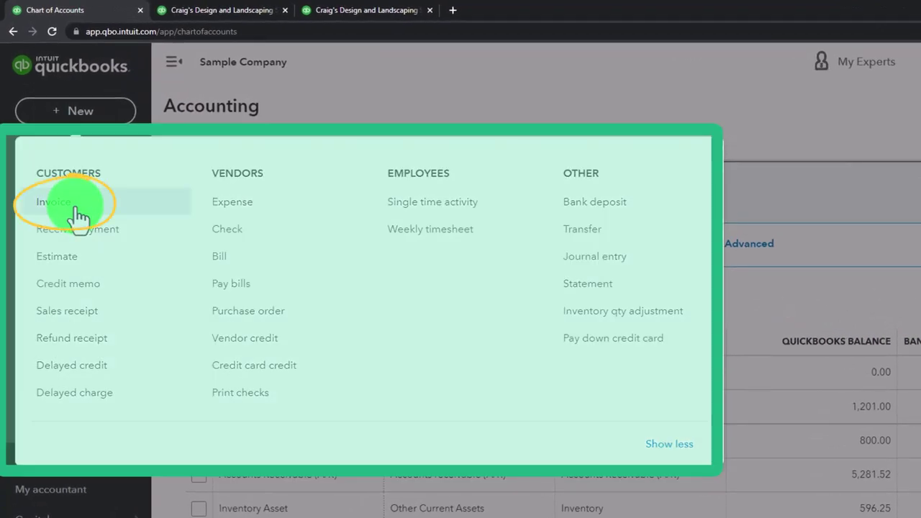
{"action": "left_click", "coordinate": [76, 210]}
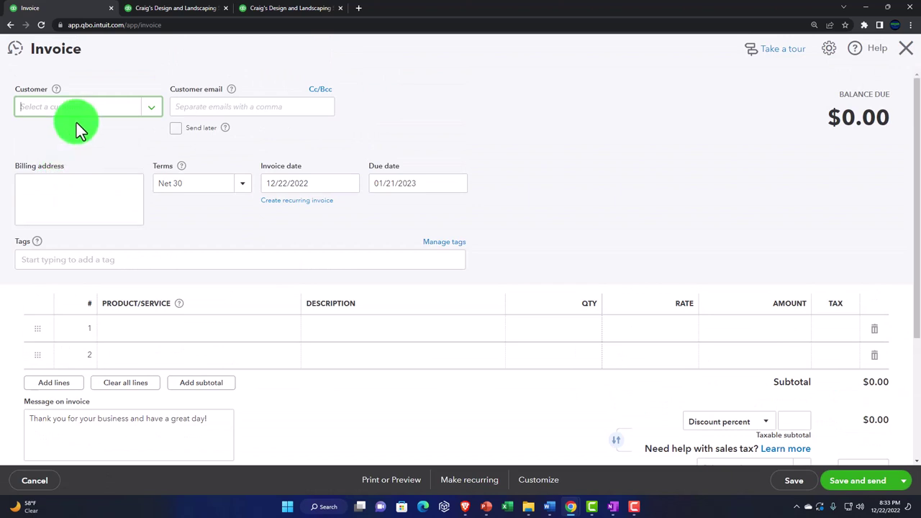
{"action": "type", "text": "A"}
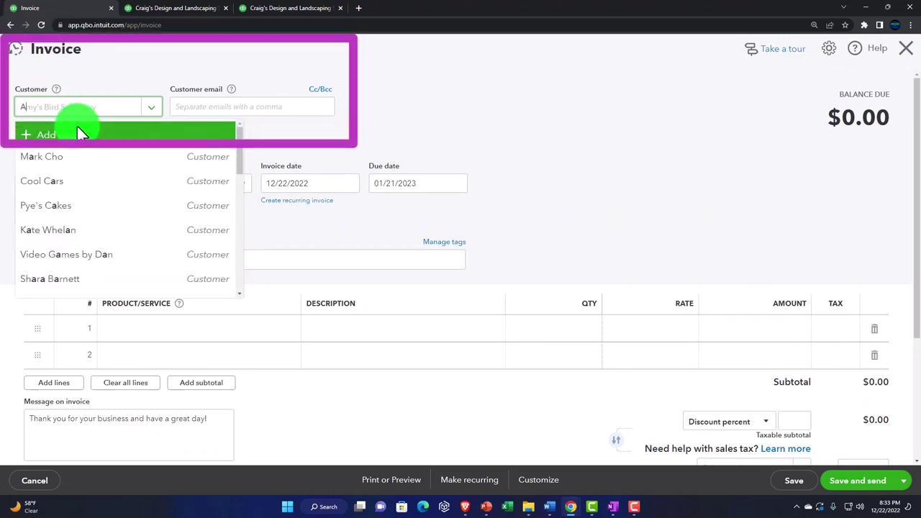
{"action": "type", "text": "AA"}
{"action": "left_click", "coordinate": [77, 128]}
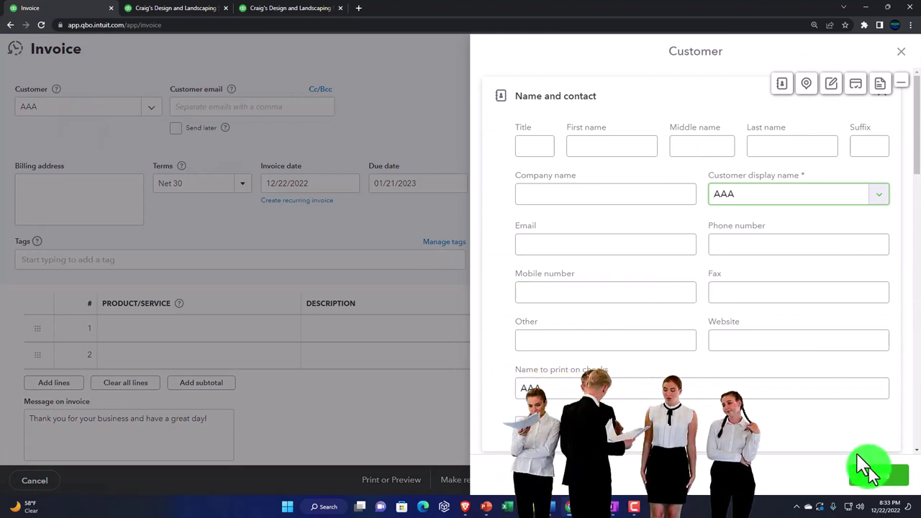
{"action": "left_click", "coordinate": [872, 476]}
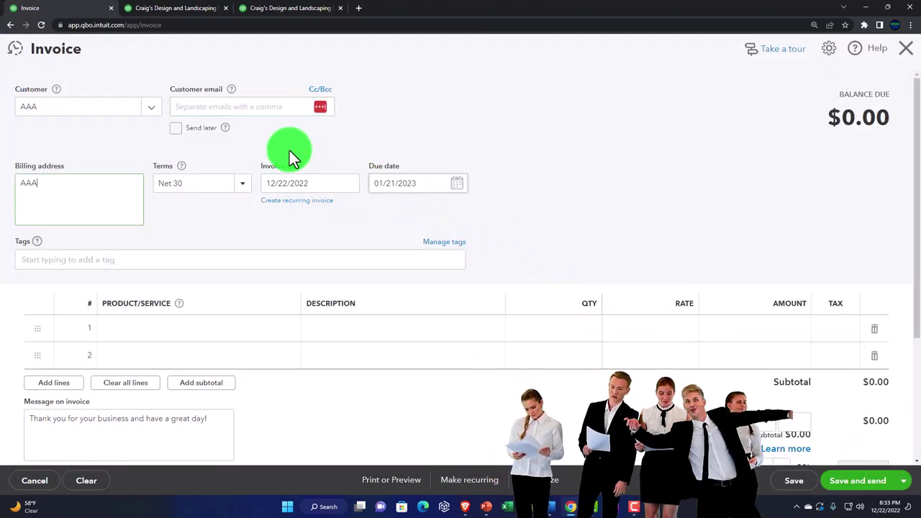
Step: Start a new item of type Service named Serv 1 for the first product/service line of the AAA invoice
{"action": "key", "text": "Tab"}
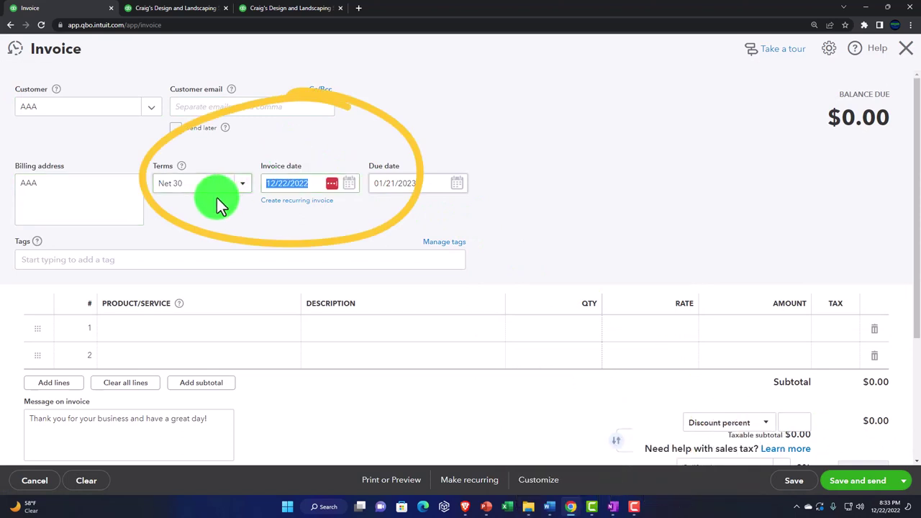
{"action": "key", "text": "Tab"}
{"action": "key", "text": "Tab"}
{"action": "key", "text": "Tab"}
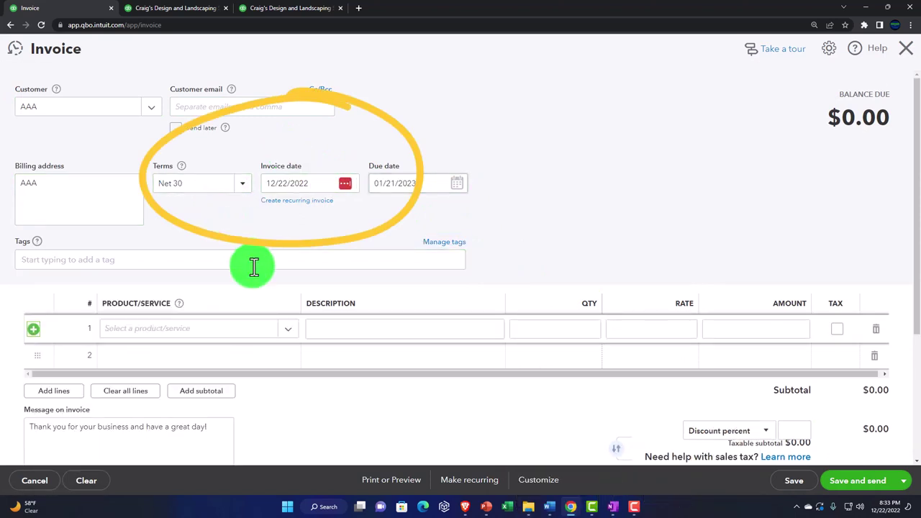
{"action": "left_click", "coordinate": [150, 333]}
{"action": "left_click", "coordinate": [147, 335]}
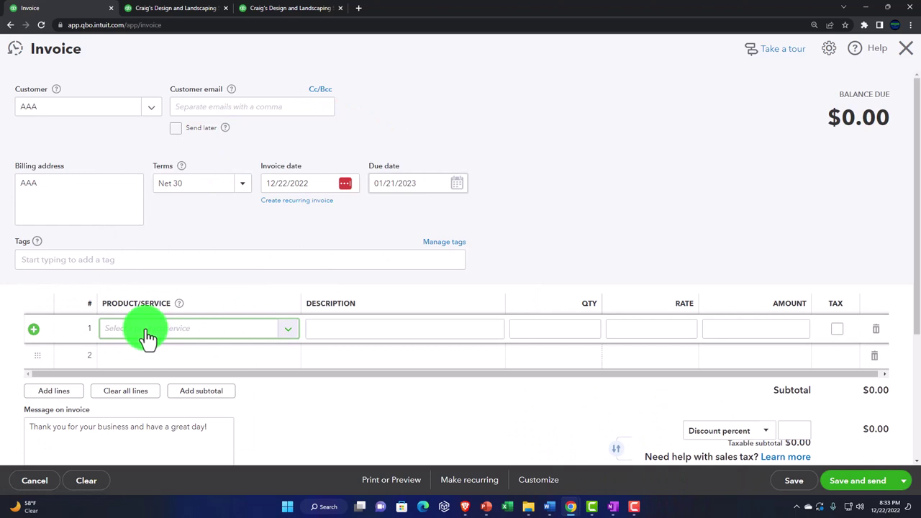
{"action": "type", "text": "Ser"}
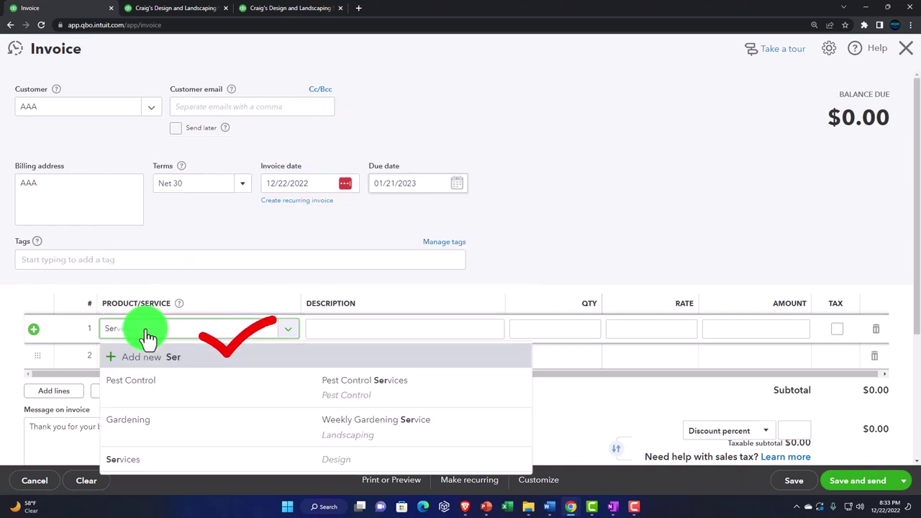
{"action": "key", "text": "BackSpace"}
{"action": "key", "text": "BackSpace"}
{"action": "key", "text": "BackSpace"}
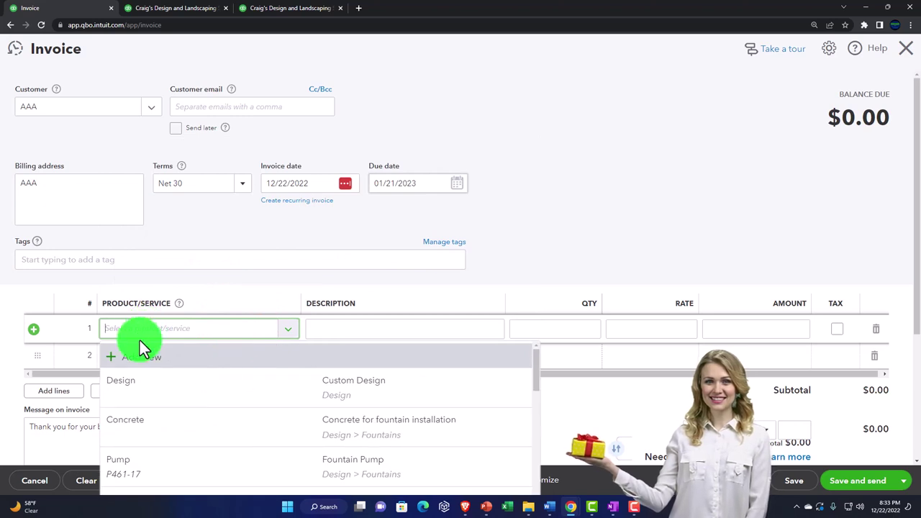
{"action": "key", "text": "Escape"}
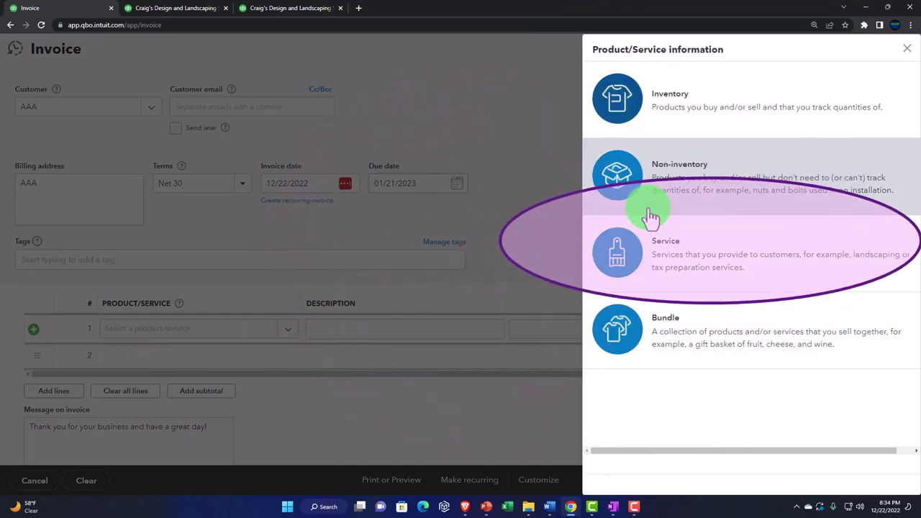
{"action": "left_click", "coordinate": [668, 248]}
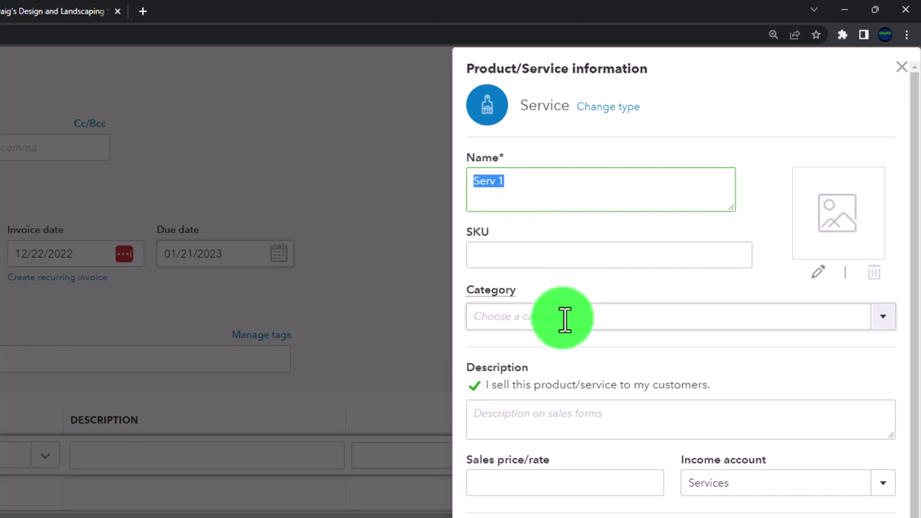
Step: Set the new service's sales description to Serv 1 and its sales price to 100
{"action": "scroll", "coordinate": [560, 324], "scroll_direction": "down", "scroll_amount": 1}
{"action": "left_click", "coordinate": [525, 359]}
{"action": "type", "text": "Serv 1"}
{"action": "left_click", "coordinate": [548, 411]}
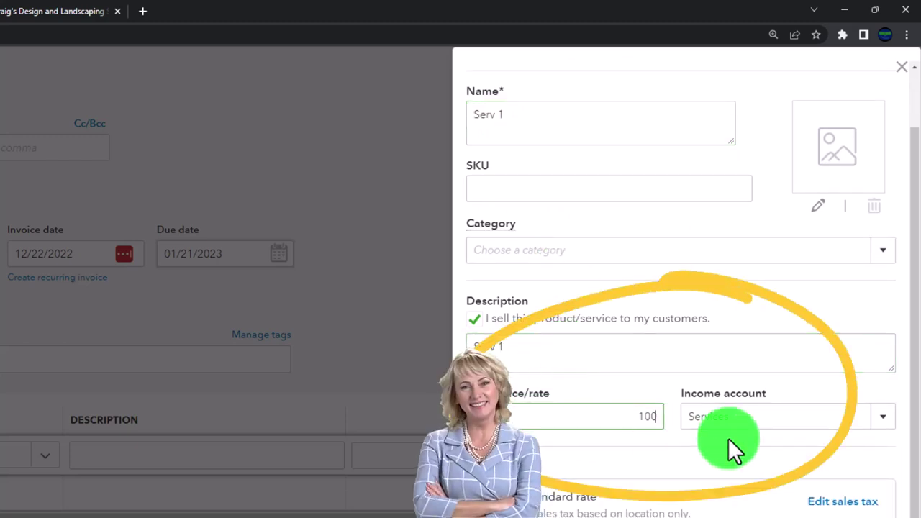
Step: Change the service's sales tax setting to Nontaxable and save the new item
{"action": "scroll", "coordinate": [728, 437], "scroll_direction": "down", "scroll_amount": 1}
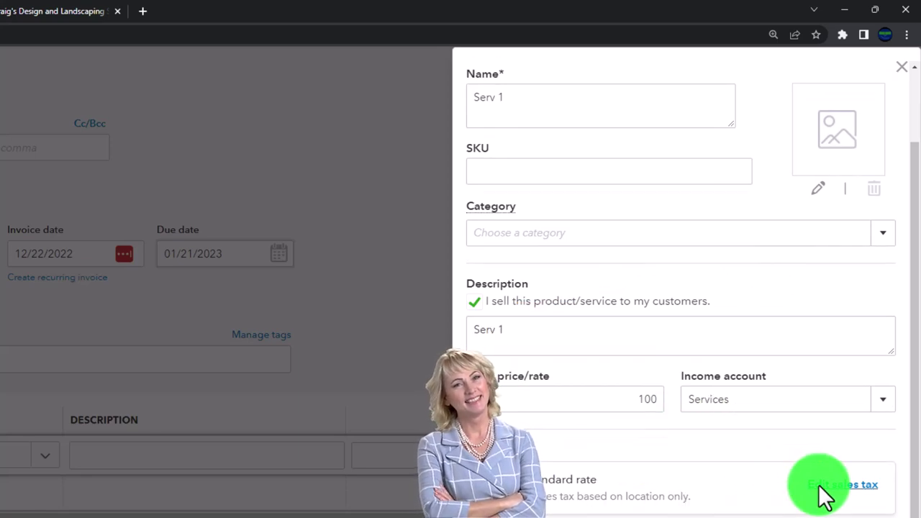
{"action": "left_click", "coordinate": [805, 485]}
{"action": "scroll", "coordinate": [708, 285], "scroll_direction": "down", "scroll_amount": 2}
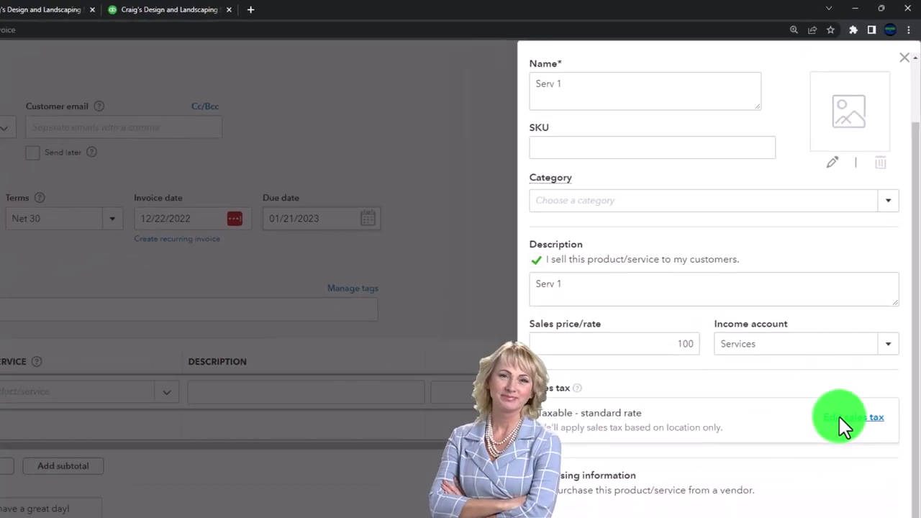
{"action": "scroll", "coordinate": [683, 331], "scroll_direction": "down", "scroll_amount": 4}
{"action": "left_click", "coordinate": [611, 376]}
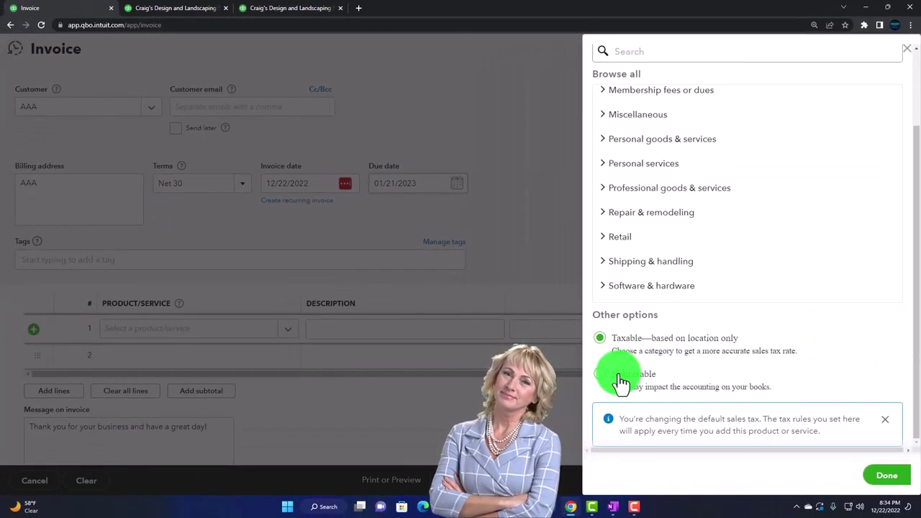
{"action": "left_click", "coordinate": [884, 474]}
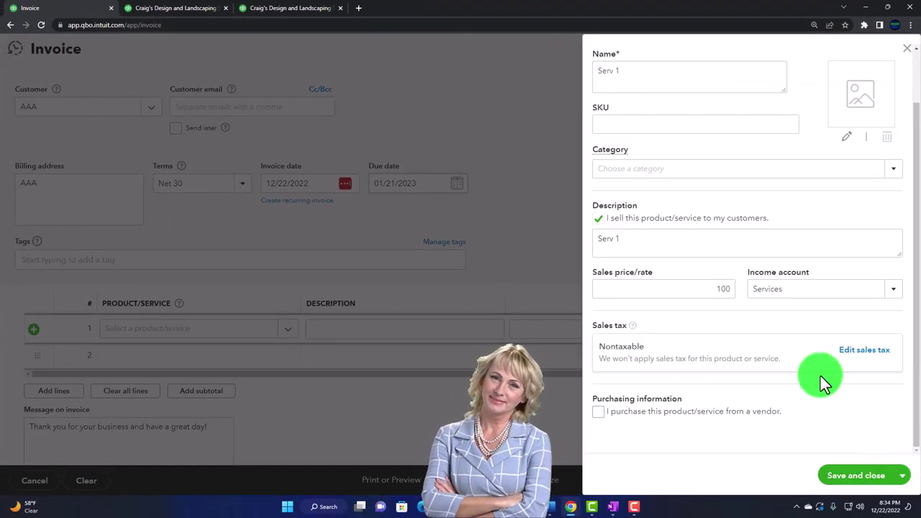
{"action": "left_click", "coordinate": [849, 471]}
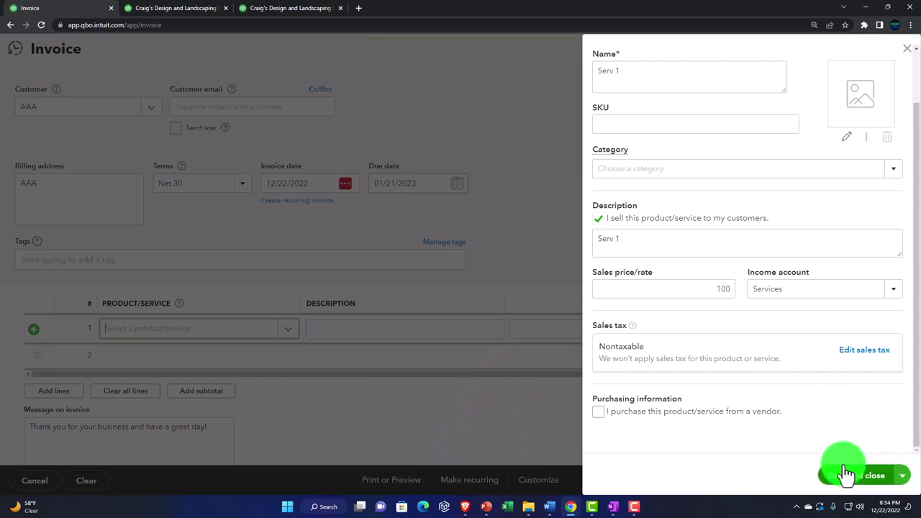
Step: Keep quantity 1 and rate 100 on the Serv 1 line, and save and close the invoice
{"action": "key", "text": "Tab"}
{"action": "key", "text": "Tab"}
{"action": "key", "text": "Tab"}
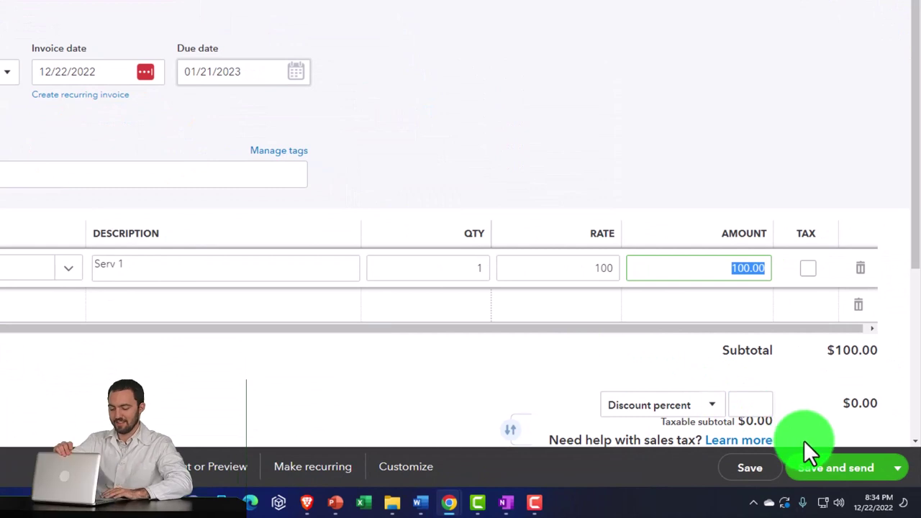
{"action": "left_click", "coordinate": [899, 471]}
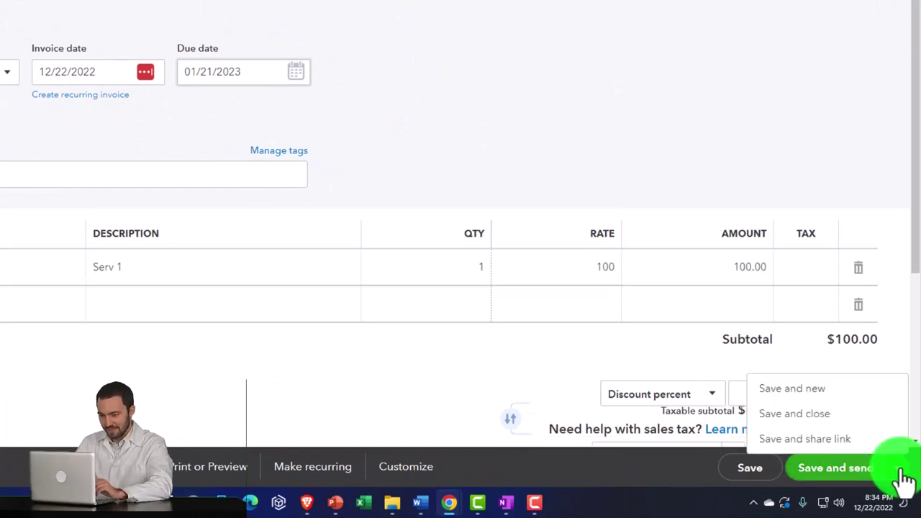
{"action": "left_click", "coordinate": [832, 417]}
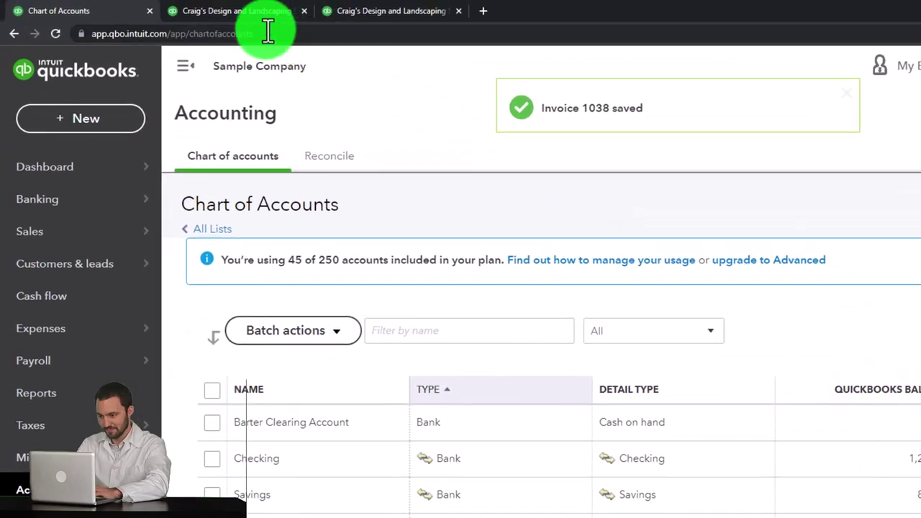
Step: Rerun the 2022 Balance Sheet in the second tab and enlarge it to inspect Accounts Receivable
{"action": "left_click", "coordinate": [225, 16]}
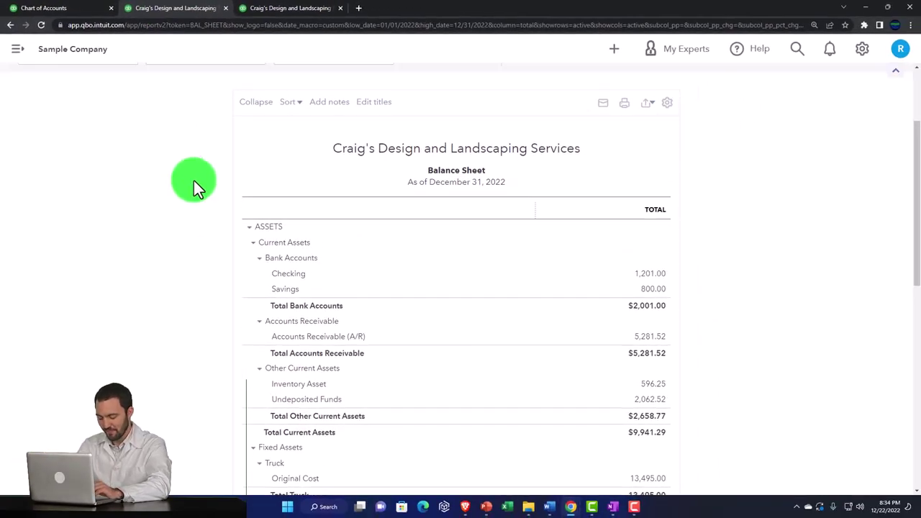
{"action": "scroll", "coordinate": [340, 237], "scroll_direction": "up", "scroll_amount": 2}
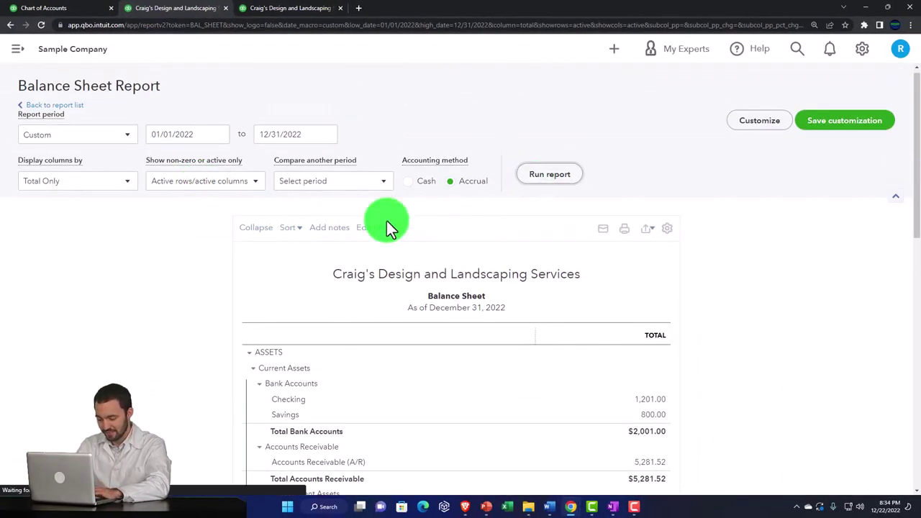
{"action": "scroll", "coordinate": [164, 285], "scroll_direction": "down", "scroll_amount": 2}
{"action": "key", "text": "ctrl+plus"}
{"action": "key", "text": "ctrl+plus"}
{"action": "key", "text": "ctrl+plus"}
{"action": "key", "text": "ctrl+plus"}
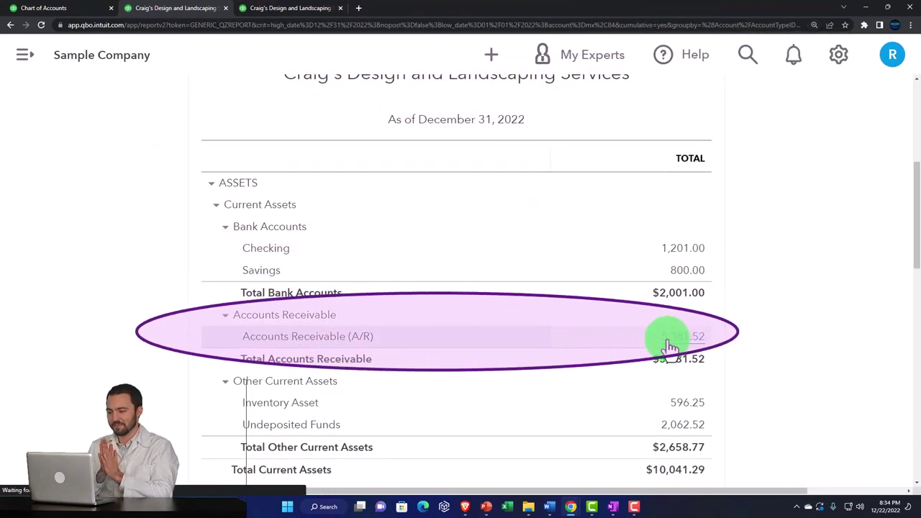
Step: Open the Accounts Receivable (A/R) transaction detail, check for the AAA invoice, and return to the Balance Sheet
{"action": "left_click", "coordinate": [669, 338]}
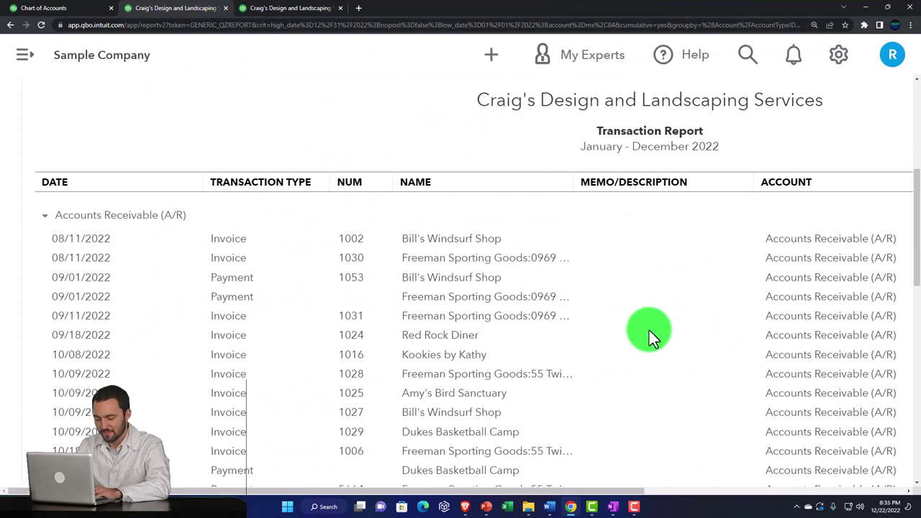
{"action": "key", "text": "ctrl+minus"}
{"action": "key", "text": "ctrl+minus"}
{"action": "scroll", "coordinate": [649, 330], "scroll_direction": "down", "scroll_amount": 3}
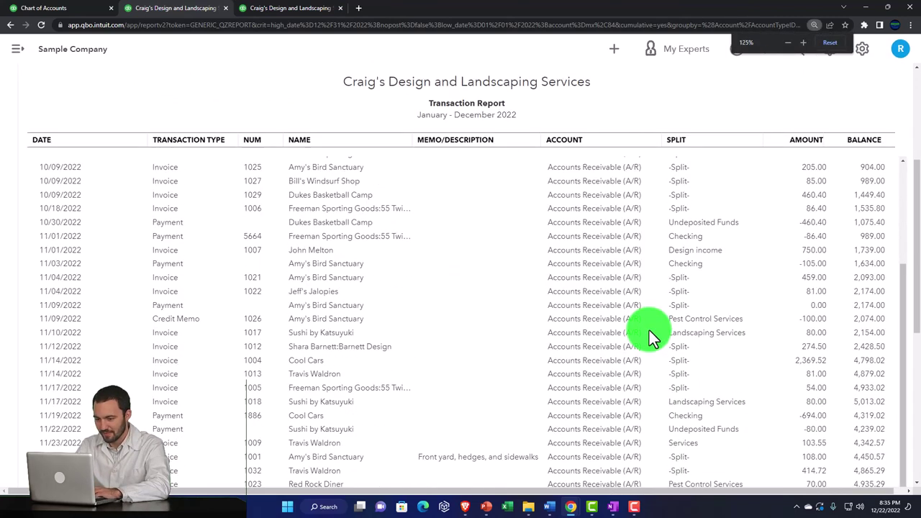
{"action": "scroll", "coordinate": [519, 366], "scroll_direction": "down", "scroll_amount": 5}
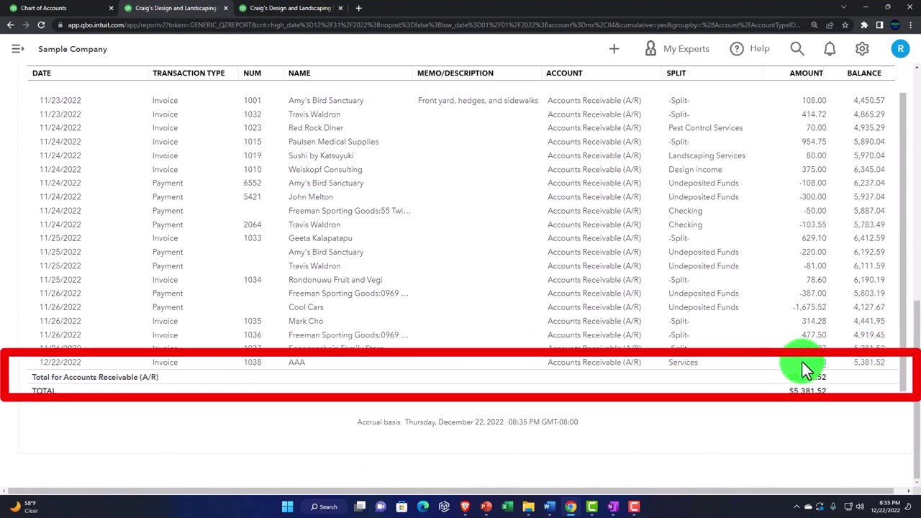
{"action": "scroll", "coordinate": [55, 288], "scroll_direction": "up", "scroll_amount": 10}
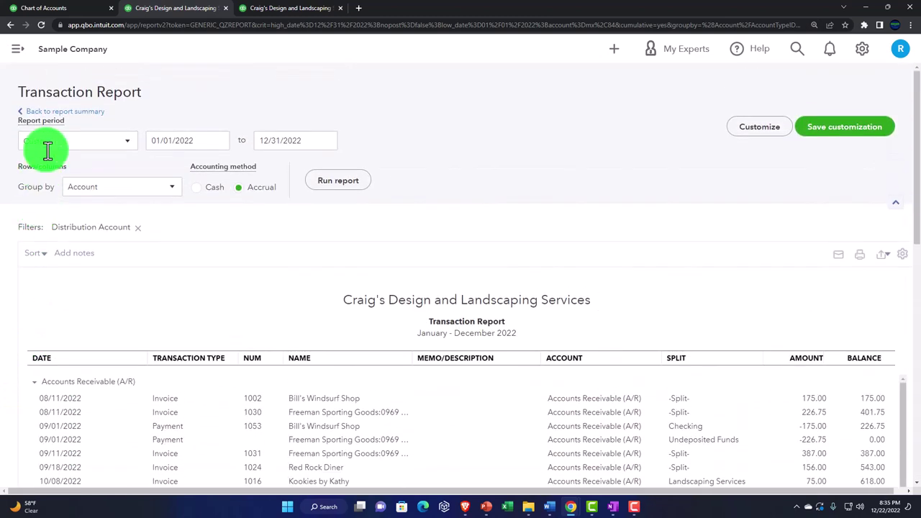
{"action": "left_click", "coordinate": [63, 119]}
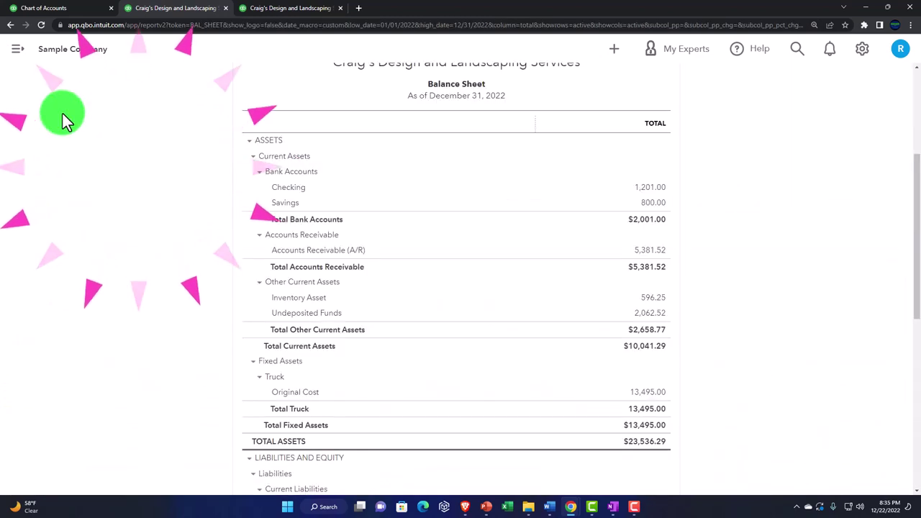
Step: Open the 2022 Profit and Loss report in the third tab and find its Services income line
{"action": "left_click", "coordinate": [276, 10]}
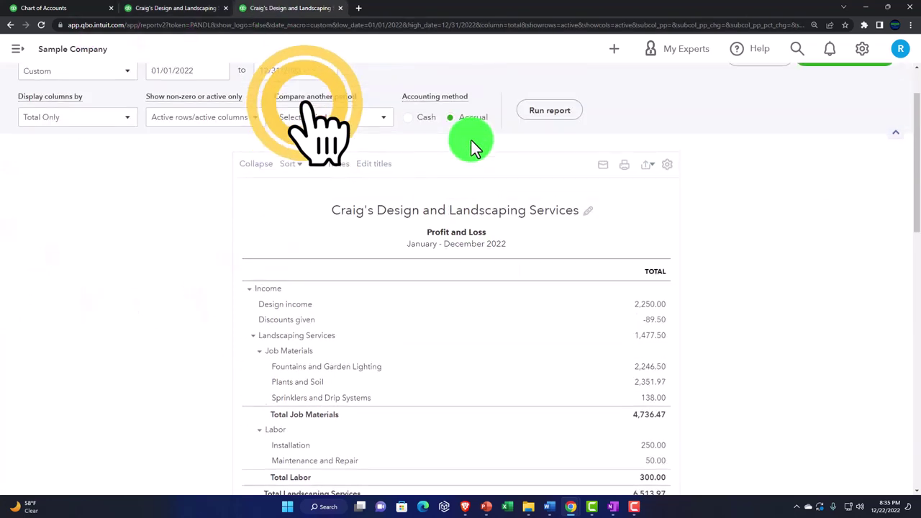
{"action": "scroll", "coordinate": [345, 284], "scroll_direction": "down", "scroll_amount": 2}
{"action": "scroll", "coordinate": [343, 284], "scroll_direction": "up", "scroll_amount": 2}
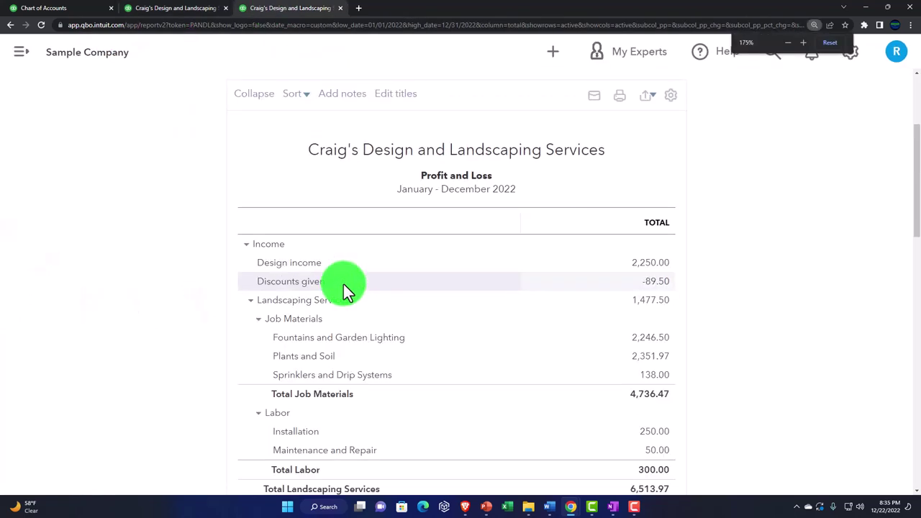
{"action": "scroll", "coordinate": [279, 320], "scroll_direction": "down", "scroll_amount": 5}
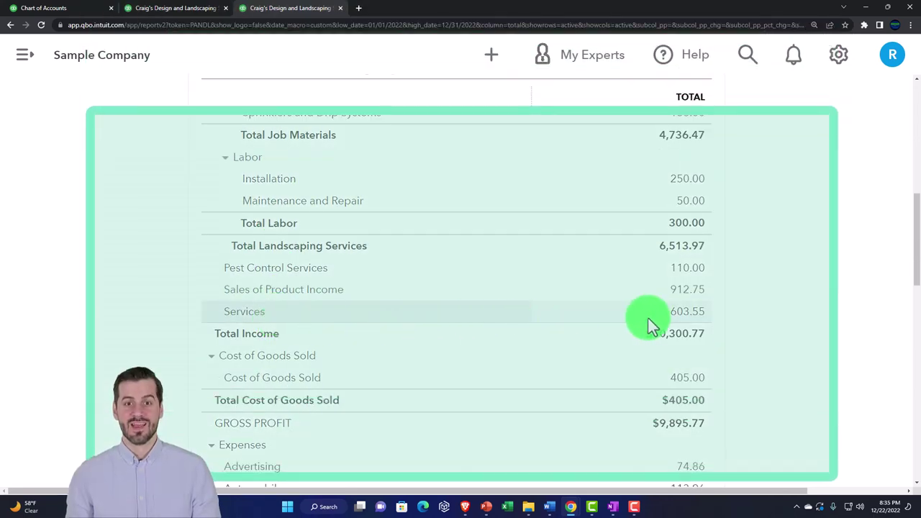
Step: Open the Services income transaction detail, check the AAA invoice entry, and return to the Profit and Loss report
{"action": "left_click", "coordinate": [683, 314]}
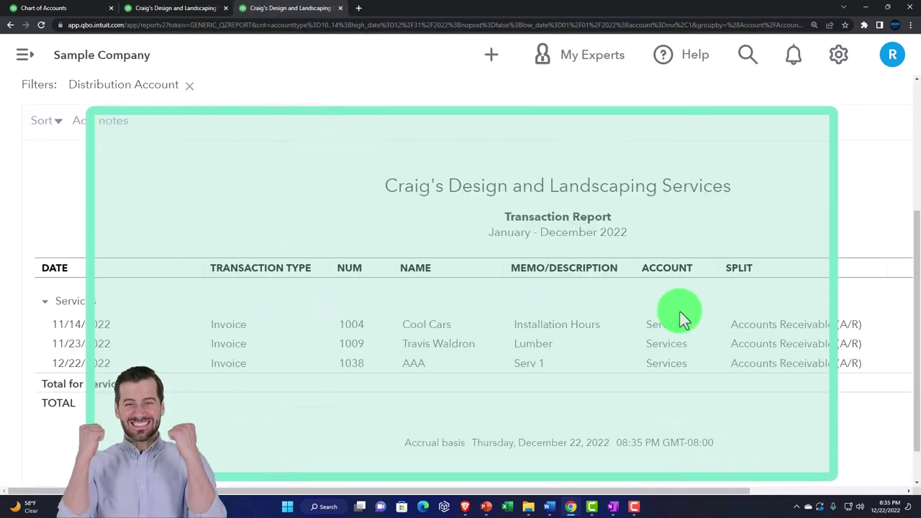
{"action": "key", "text": "ctrl+minus"}
{"action": "key", "text": "ctrl+minus"}
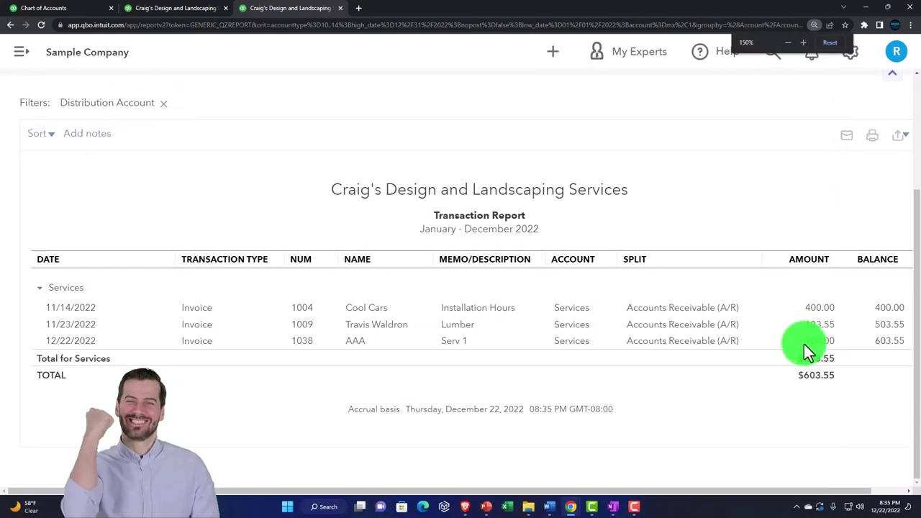
{"action": "left_click_drag", "start_coordinate": [812, 346], "coordinate": [752, 376]}
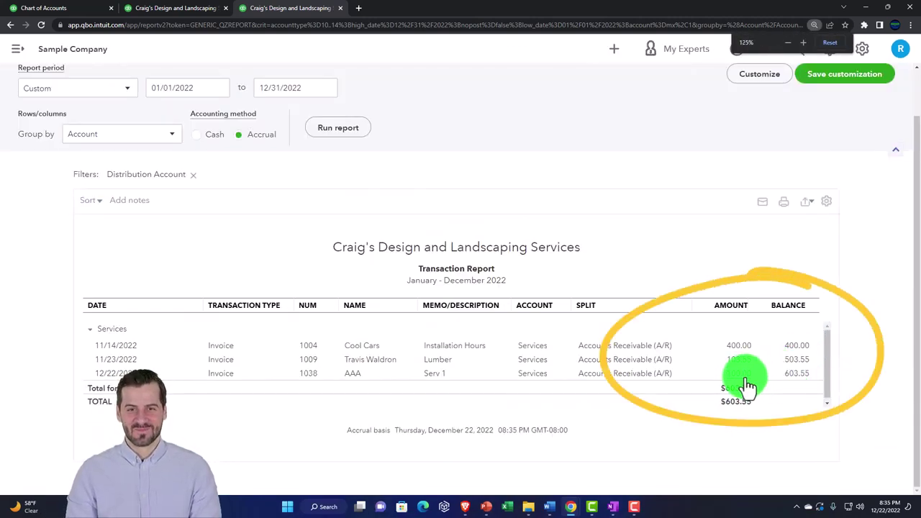
{"action": "scroll", "coordinate": [32, 343], "scroll_direction": "up", "scroll_amount": 2}
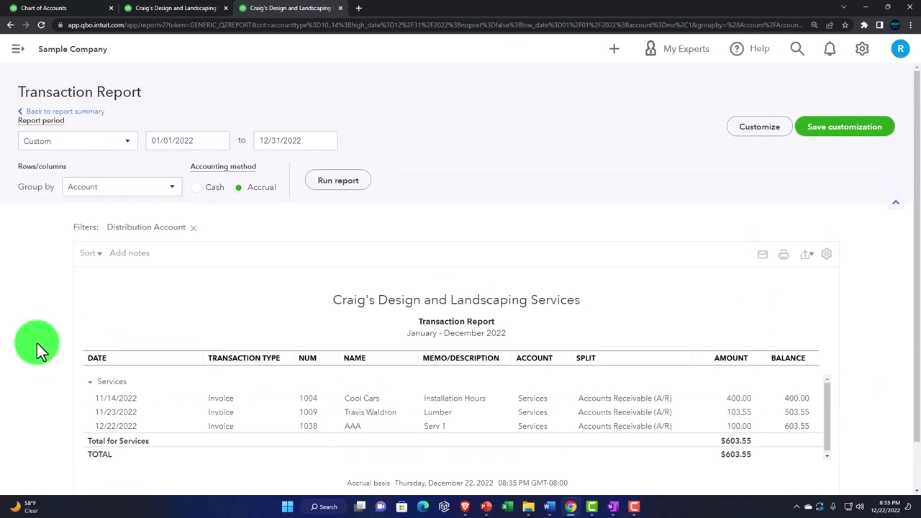
{"action": "left_click", "coordinate": [85, 113]}
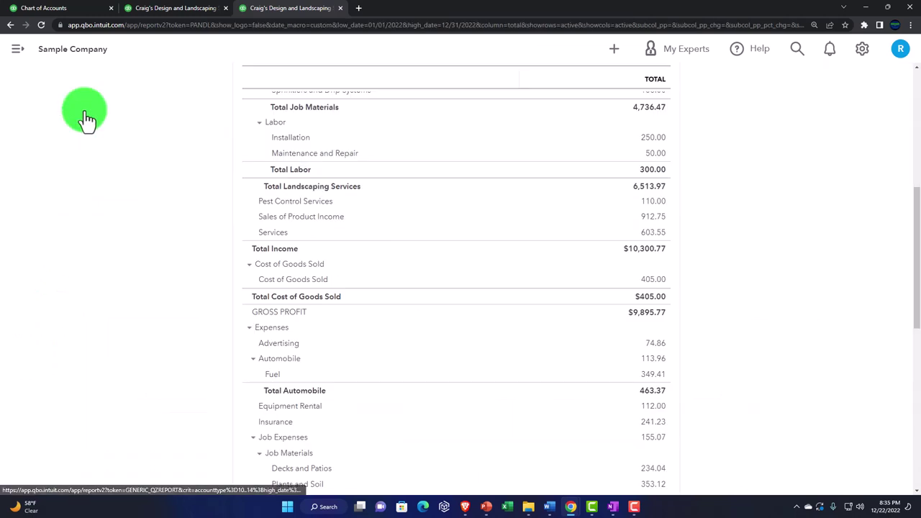
{"action": "scroll", "coordinate": [117, 254], "scroll_direction": "up", "scroll_amount": 5}
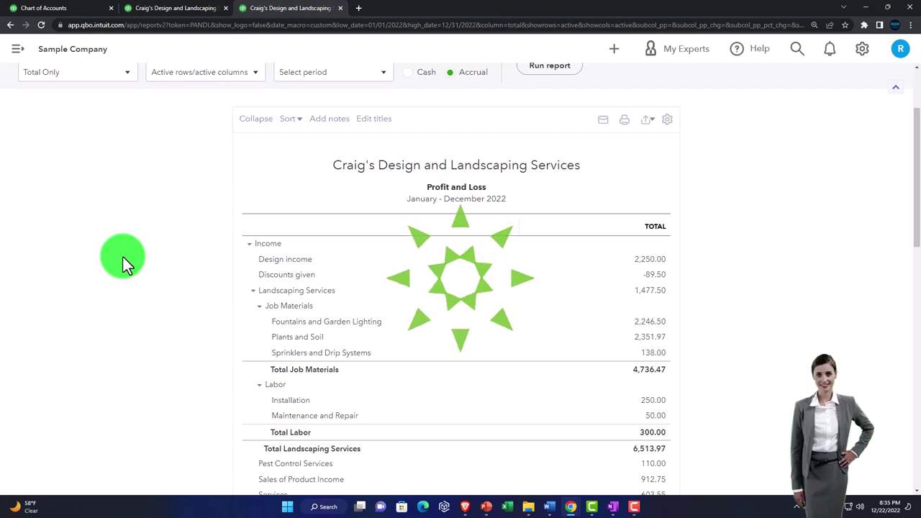
Step: Duplicate the browser tab that holds the Profit and Loss report
{"action": "right_click", "coordinate": [287, 12]}
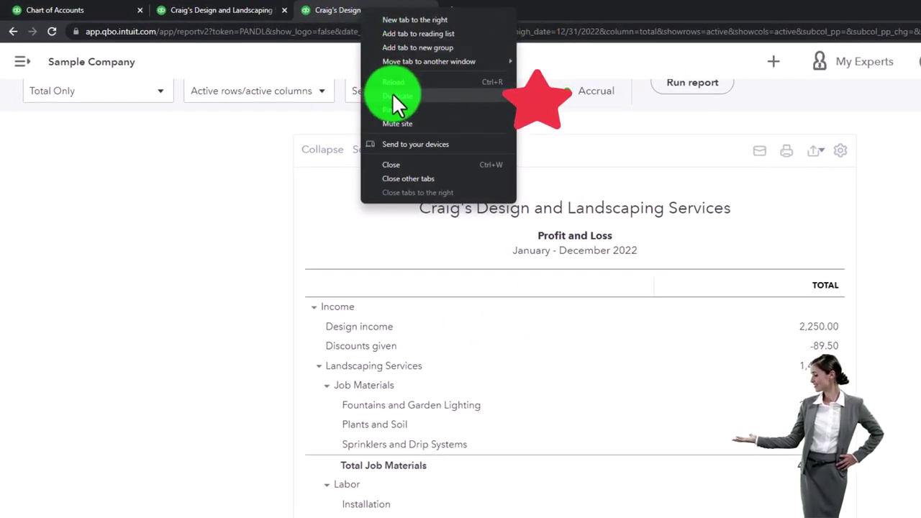
{"action": "left_click", "coordinate": [393, 96]}
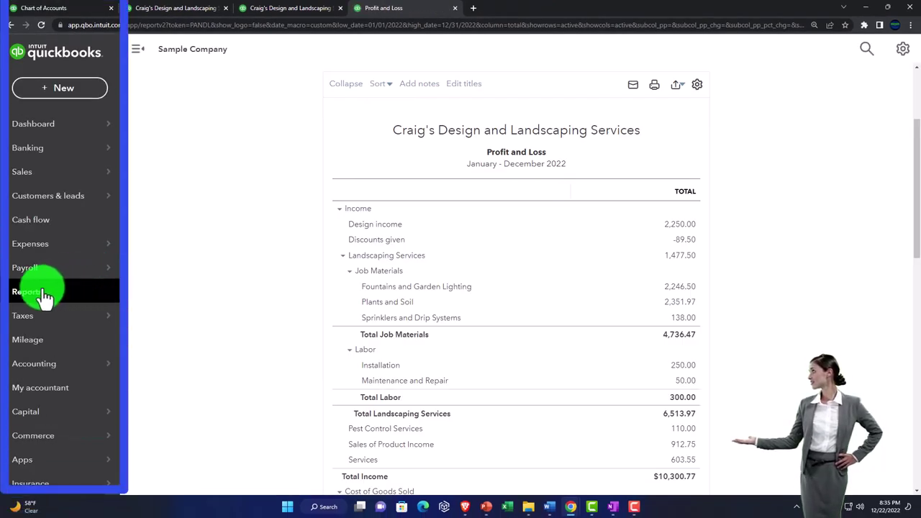
Step: Open the Customer Balance Detail report in the duplicated tab and compare its total open balance with Accounts Receivable on the Balance Sheet
{"action": "left_click", "coordinate": [94, 293]}
{"action": "left_click", "coordinate": [141, 55]}
{"action": "scroll", "coordinate": [191, 299], "scroll_direction": "down", "scroll_amount": 8}
{"action": "scroll", "coordinate": [191, 359], "scroll_direction": "down", "scroll_amount": 3}
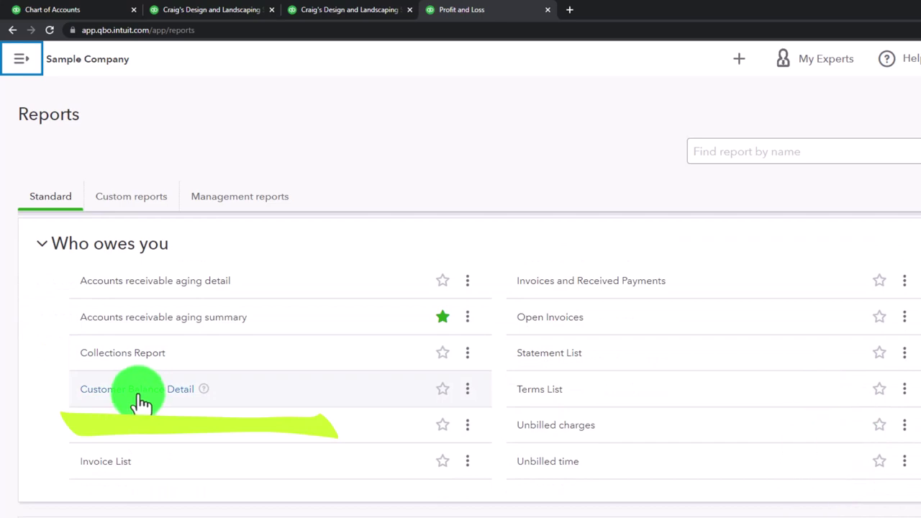
{"action": "left_click", "coordinate": [141, 401]}
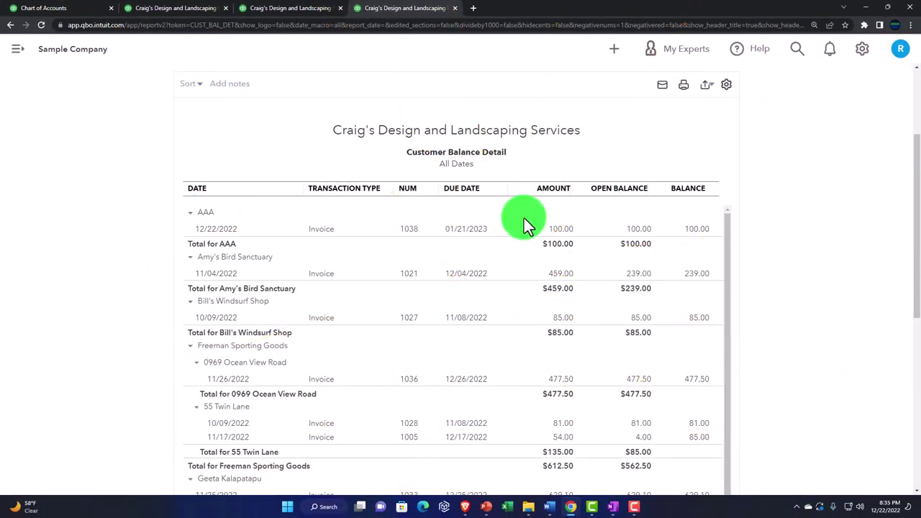
{"action": "scroll", "coordinate": [524, 245], "scroll_direction": "down", "scroll_amount": 7}
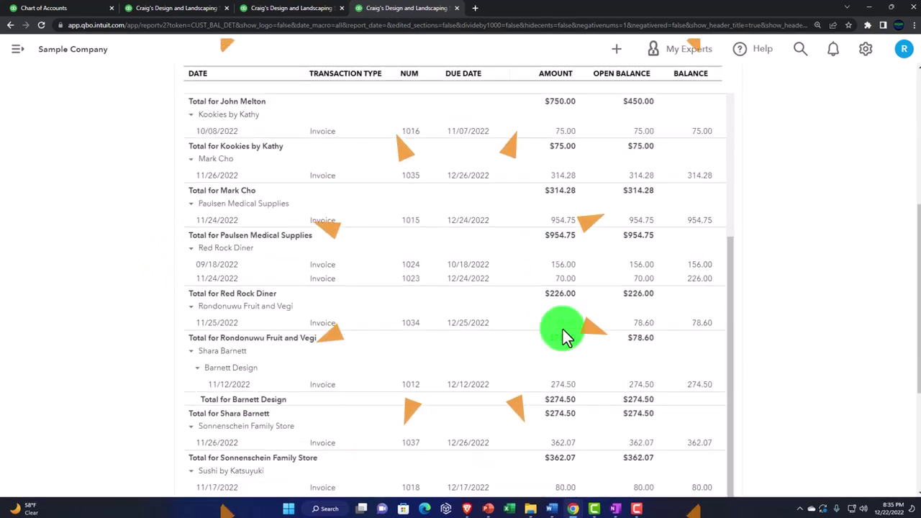
{"action": "scroll", "coordinate": [565, 336], "scroll_direction": "down", "scroll_amount": 4}
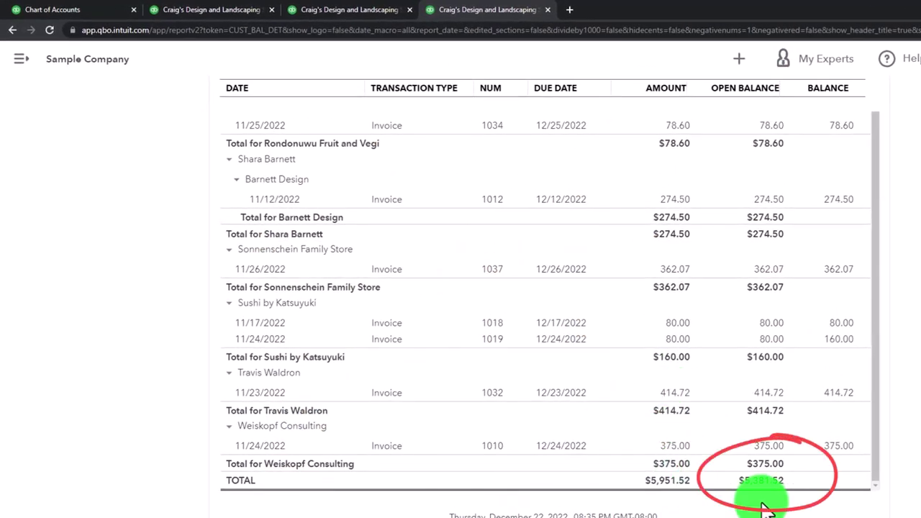
{"action": "left_click", "coordinate": [213, 11]}
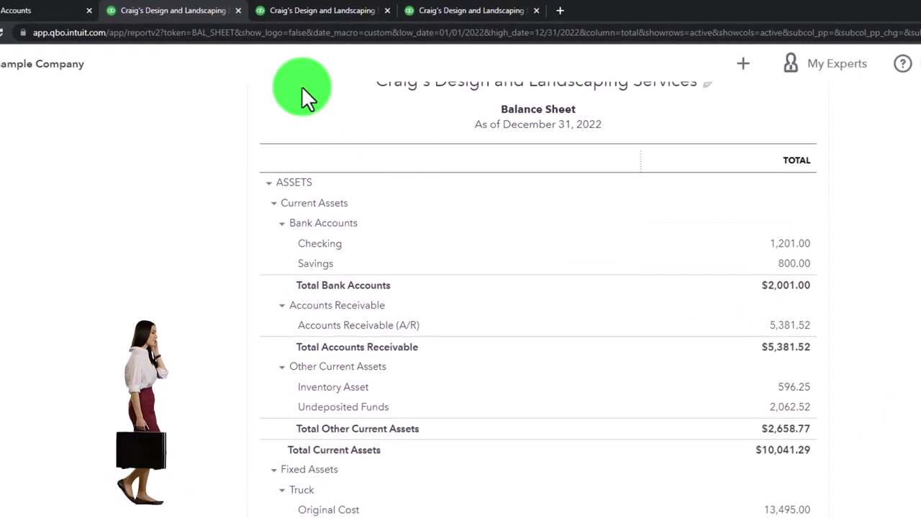
Step: Open the list of all sales transactions in the first tab and filter it by the Invoices type
{"action": "left_click", "coordinate": [88, 16]}
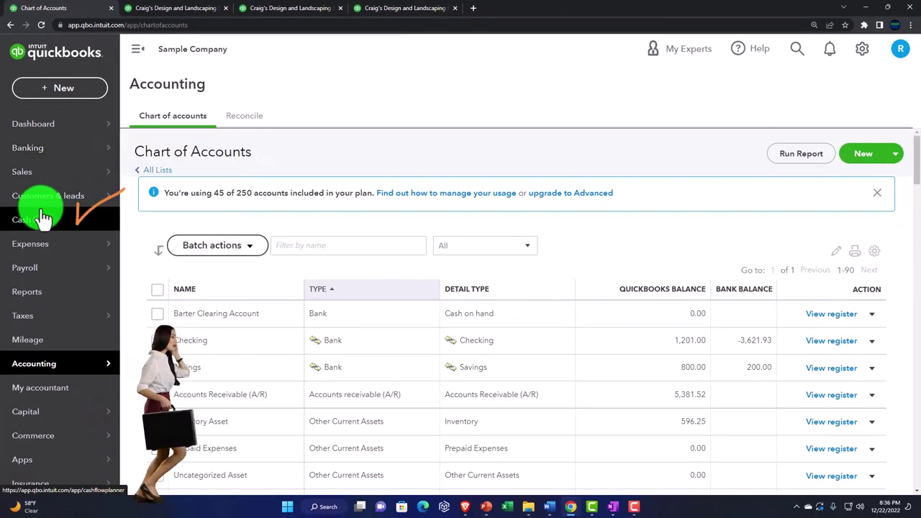
{"action": "left_click", "coordinate": [30, 177]}
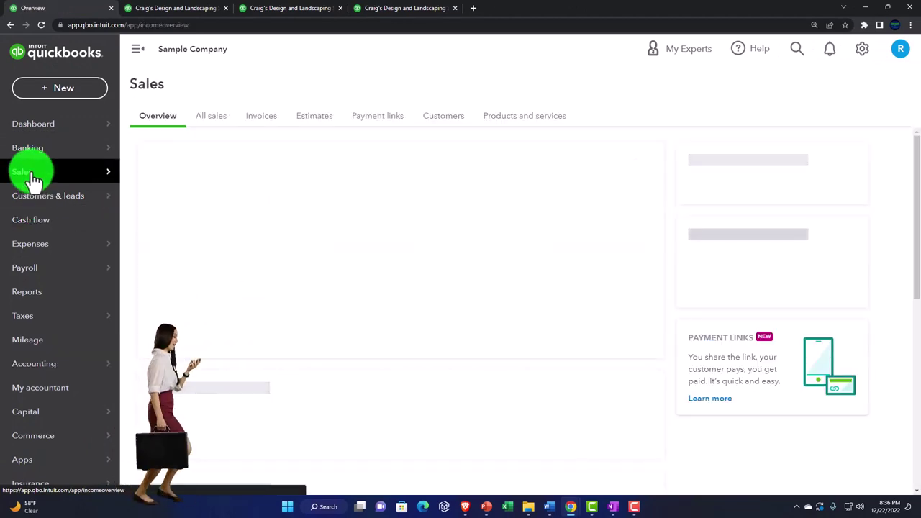
{"action": "left_click", "coordinate": [192, 123]}
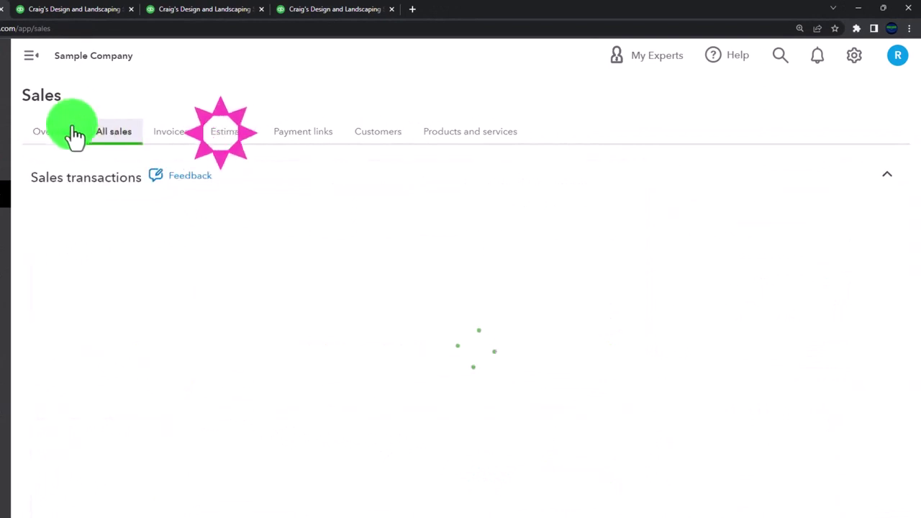
{"action": "left_click", "coordinate": [29, 56]}
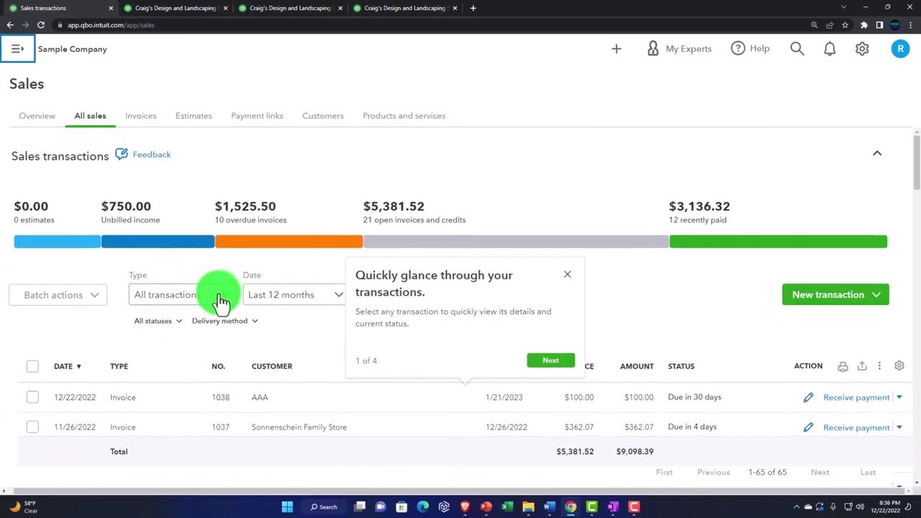
{"action": "left_click", "coordinate": [221, 302]}
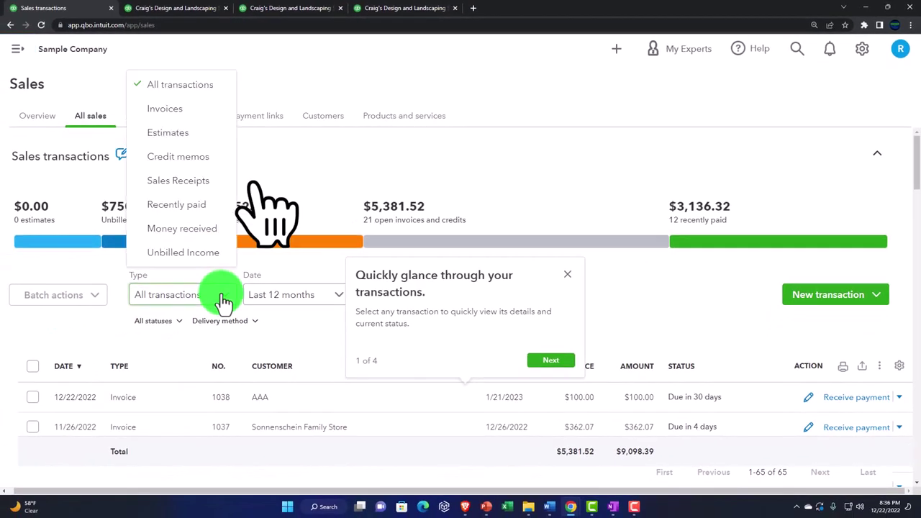
{"action": "left_click", "coordinate": [165, 109]}
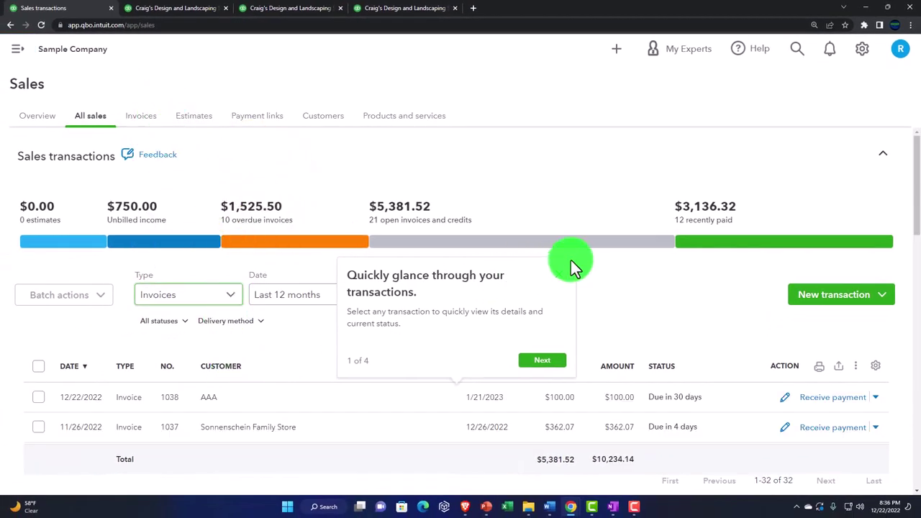
Step: Open the Customers list and view the available actions for customer AAA
{"action": "left_click", "coordinate": [324, 117]}
{"action": "scroll", "coordinate": [288, 237], "scroll_direction": "down", "scroll_amount": 2}
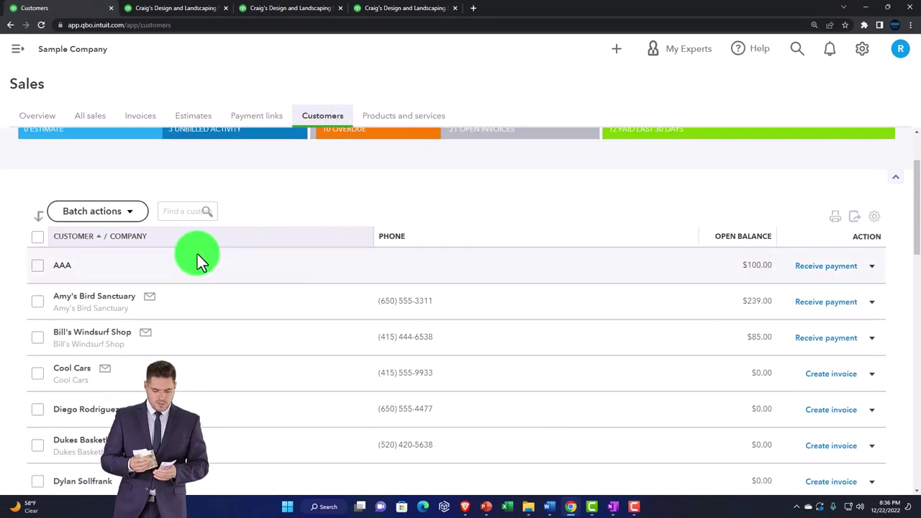
{"action": "left_click", "coordinate": [872, 269]}
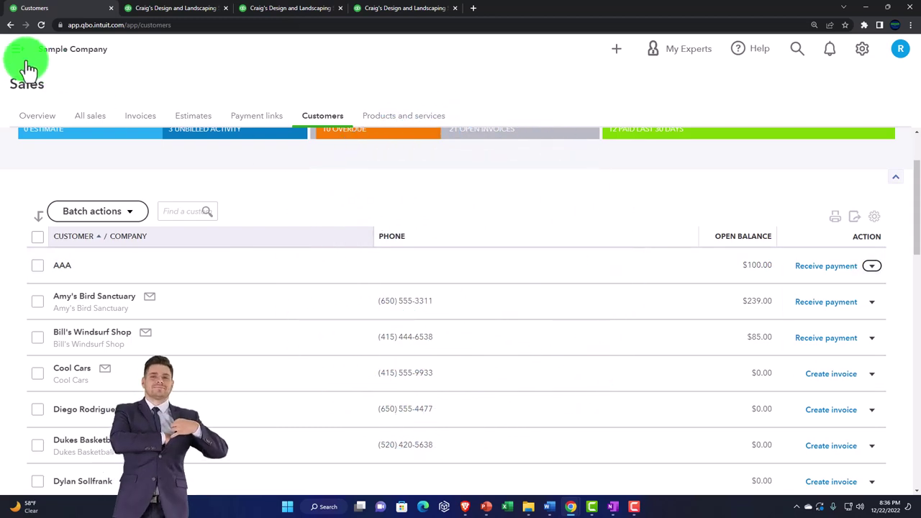
Step: Start a new vendor bill and add BBB as a new vendor for it
{"action": "left_click", "coordinate": [20, 60]}
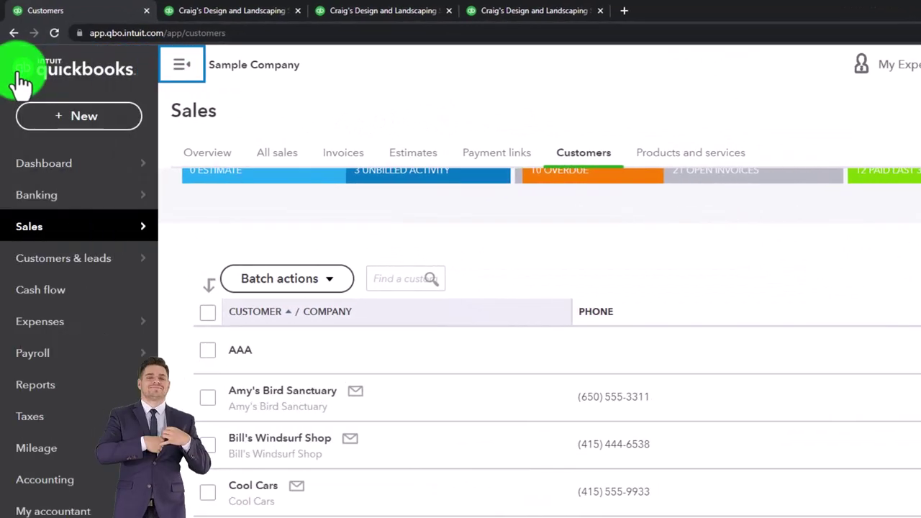
{"action": "left_click", "coordinate": [70, 119]}
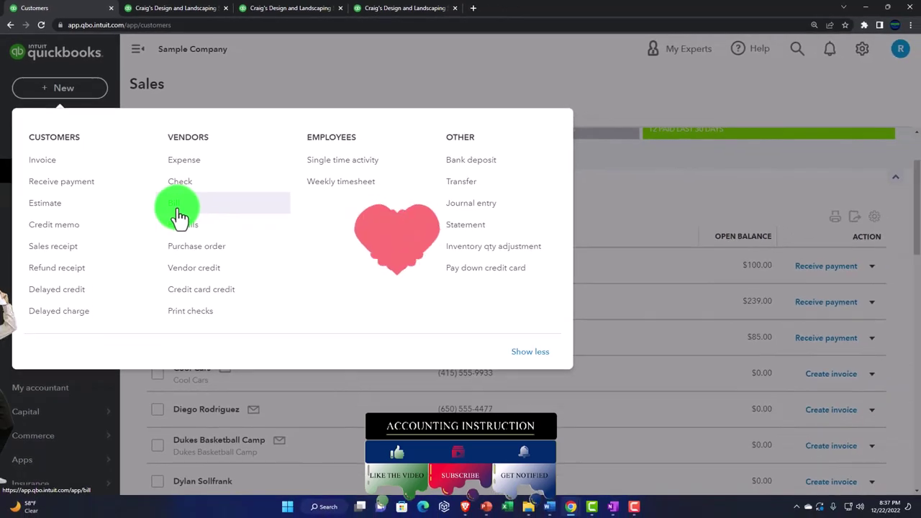
{"action": "left_click", "coordinate": [179, 208]}
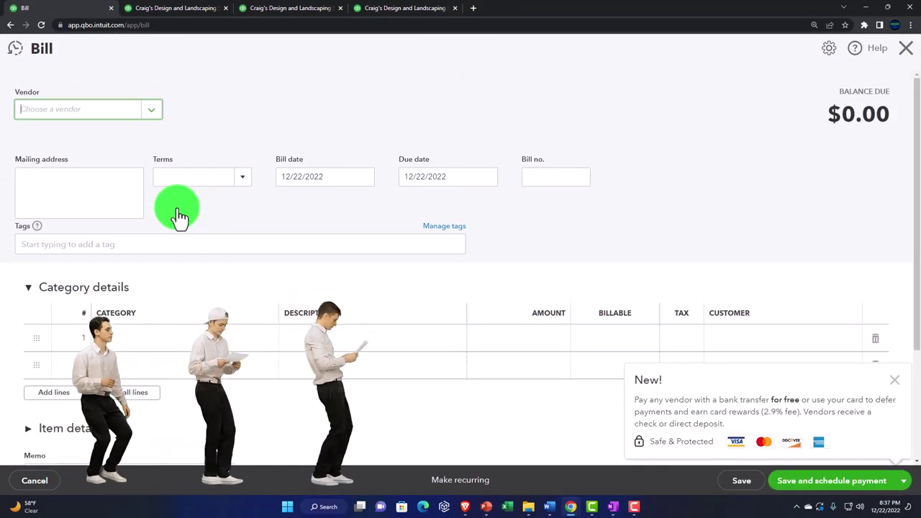
{"action": "type", "text": "BBB"}
{"action": "left_click", "coordinate": [164, 141]}
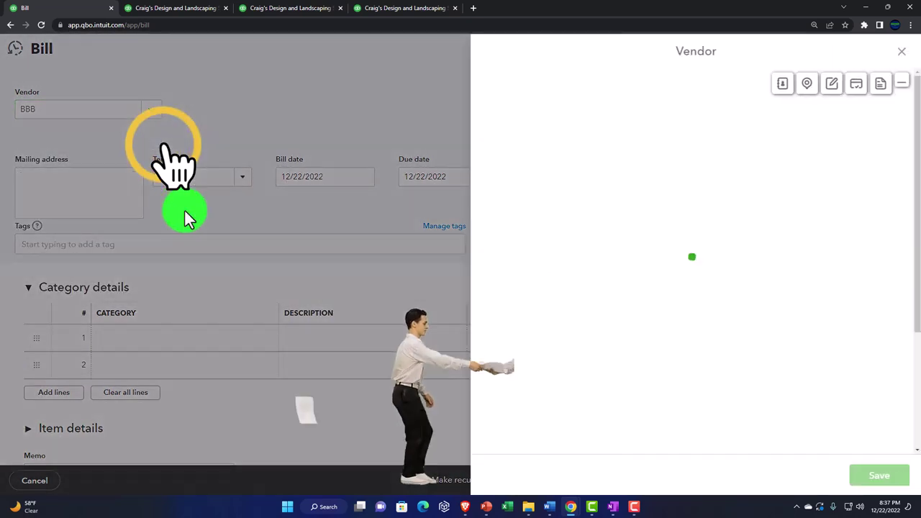
{"action": "left_click", "coordinate": [867, 476]}
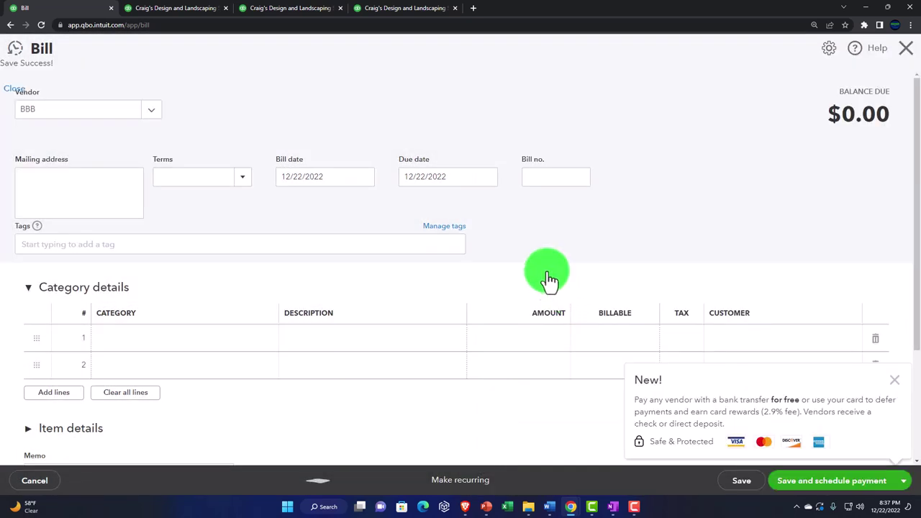
Step: Set the bill's payment terms to Net 10
{"action": "key", "text": "Tab"}
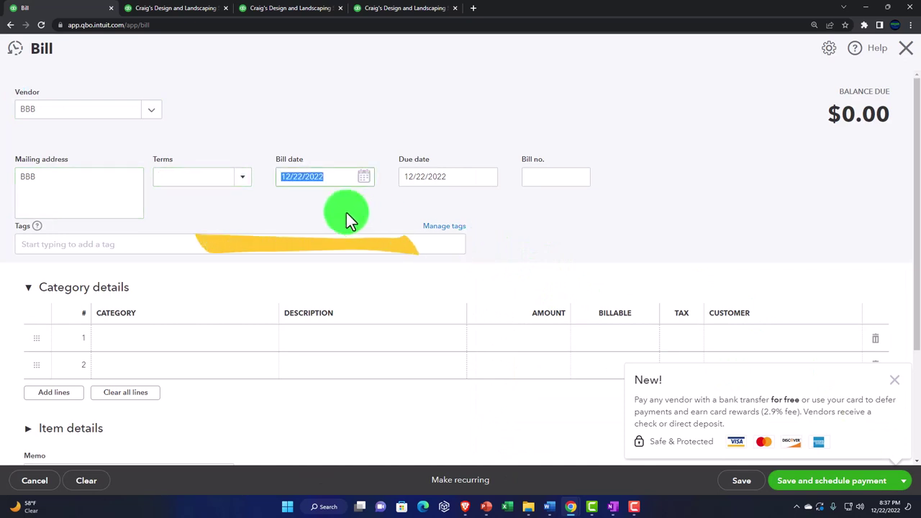
{"action": "left_click", "coordinate": [244, 180]}
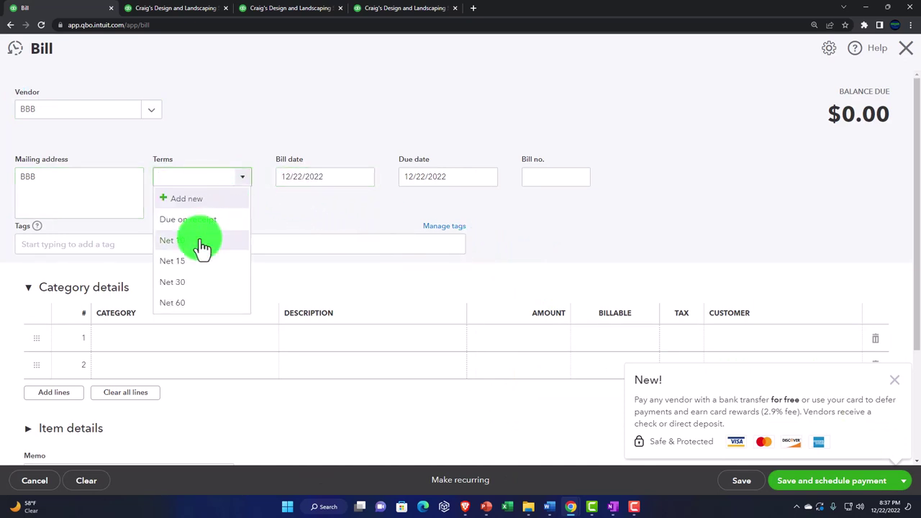
{"action": "key", "text": "Tab"}
{"action": "key", "text": "Tab"}
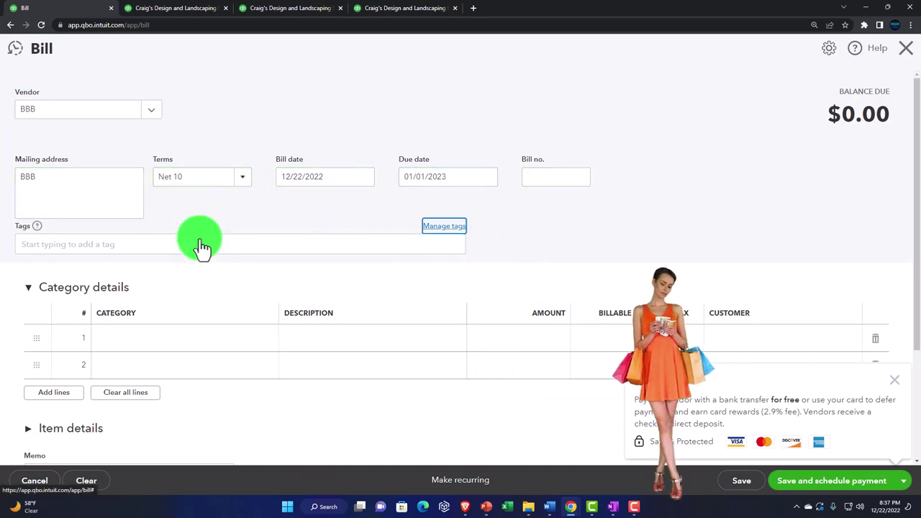
Step: Fill the bill's first category line with Meals and Entertainment and an amount of 100
{"action": "left_click", "coordinate": [124, 340]}
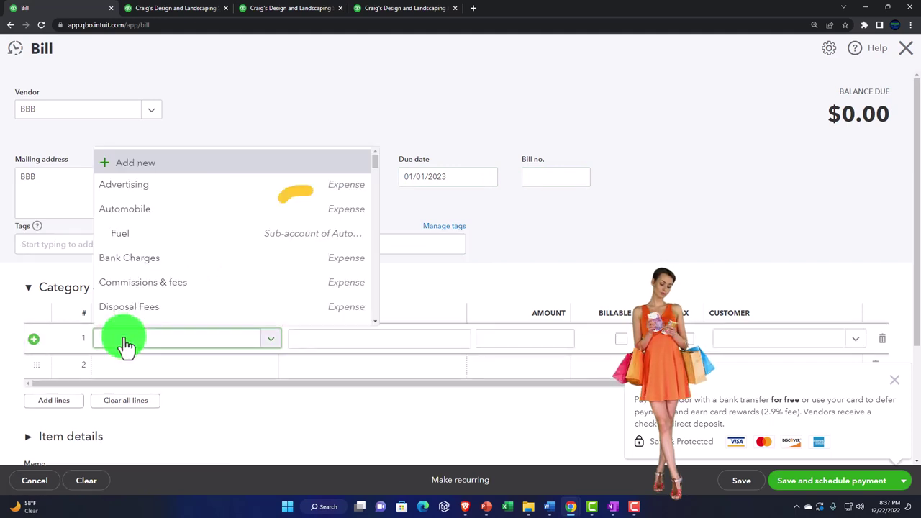
{"action": "type", "text": "Mea"}
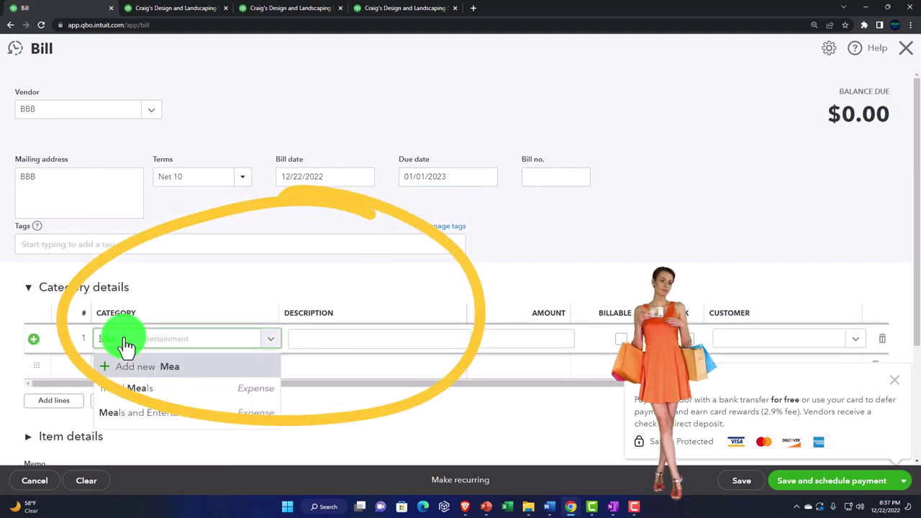
{"action": "key", "text": "Down"}
{"action": "key", "text": "Down"}
{"action": "key", "text": "Tab"}
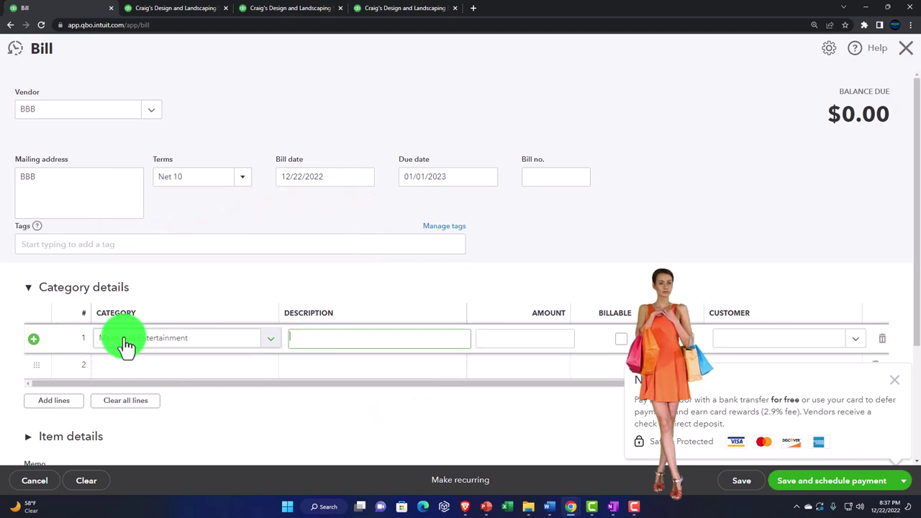
{"action": "type", "text": "100"}
{"action": "left_click", "coordinate": [279, 325]}
{"action": "scroll", "coordinate": [472, 235], "scroll_direction": "down", "scroll_amount": 2}
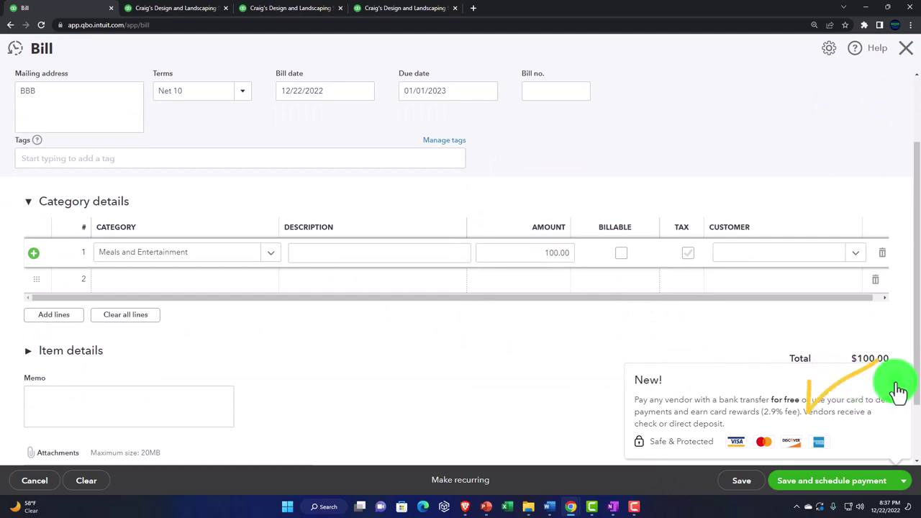
Step: Dismiss the bill payment promotion, then save and close the BBB bill
{"action": "left_click", "coordinate": [702, 381]}
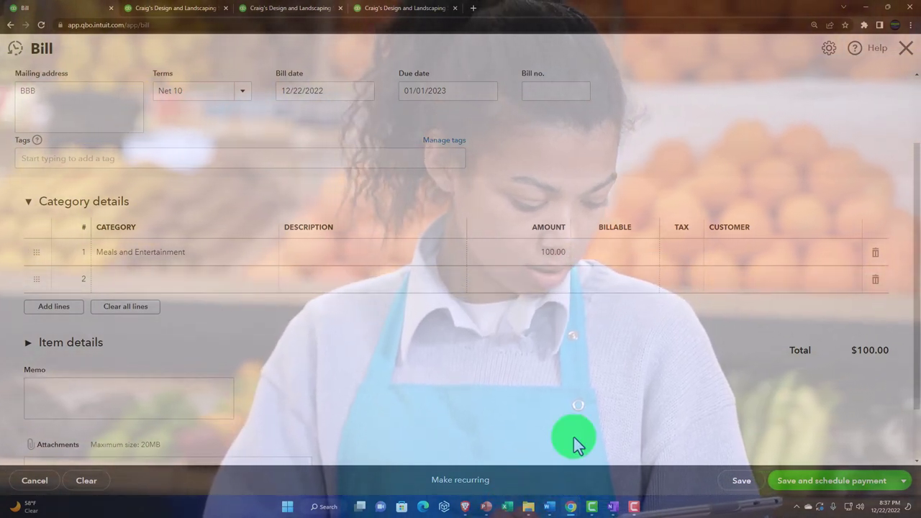
{"action": "left_click", "coordinate": [902, 482]}
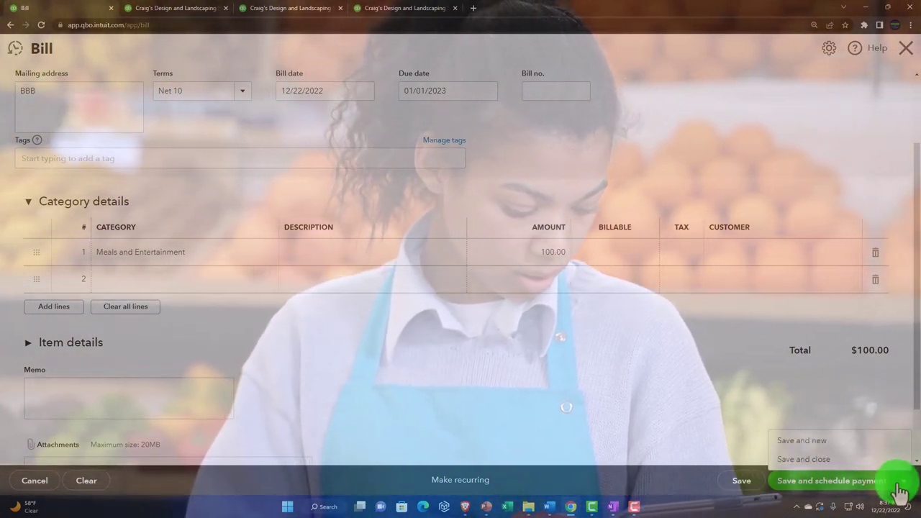
{"action": "left_click", "coordinate": [827, 460]}
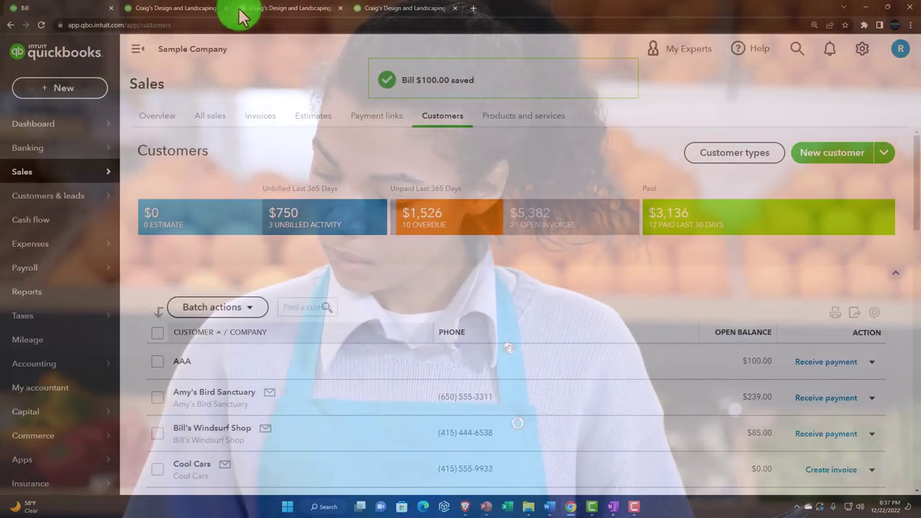
Step: Switch to the 2022 Balance Sheet report and find the Accounts Payable (A/P) line under current liabilities
{"action": "left_click", "coordinate": [189, 9]}
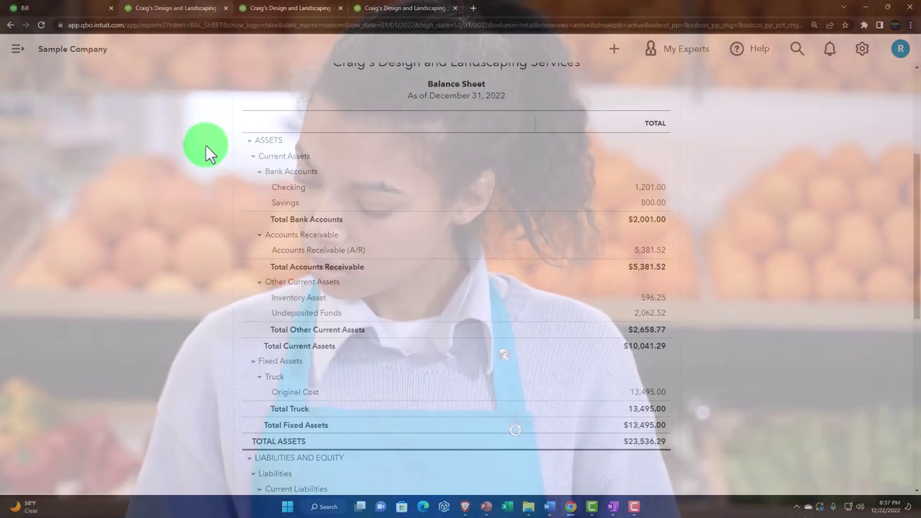
{"action": "scroll", "coordinate": [205, 141], "scroll_direction": "up", "scroll_amount": 3}
{"action": "scroll", "coordinate": [528, 212], "scroll_direction": "down", "scroll_amount": 2}
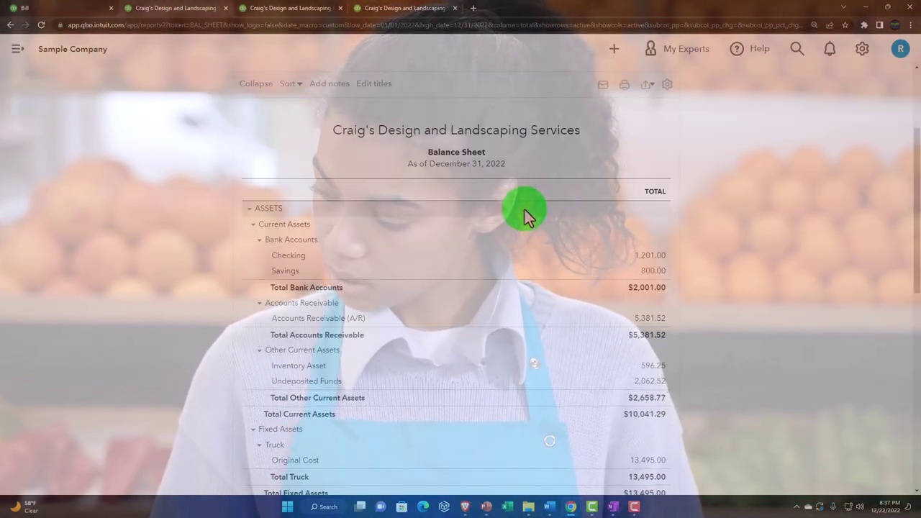
{"action": "key", "text": "ctrl+plus"}
{"action": "key", "text": "ctrl+plus"}
{"action": "key", "text": "ctrl+plus"}
{"action": "key", "text": "ctrl+plus"}
{"action": "key", "text": "ctrl+minus"}
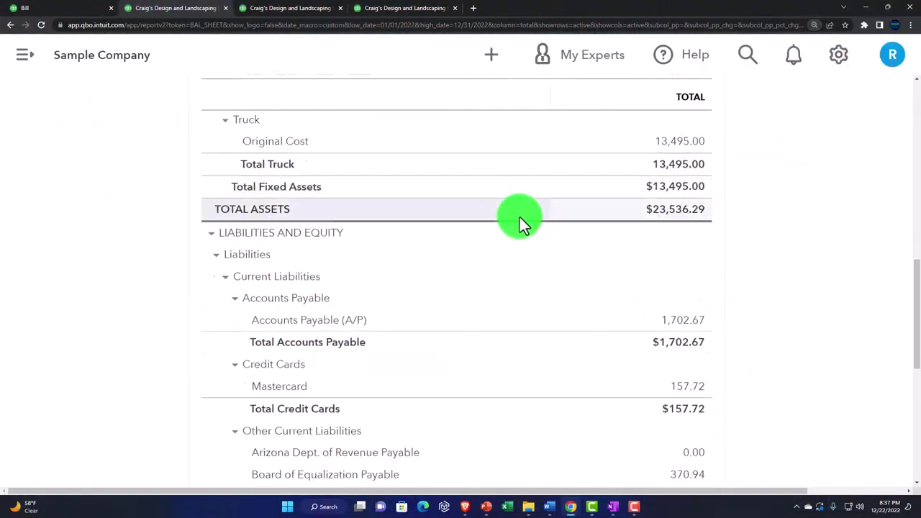
{"action": "scroll", "coordinate": [519, 217], "scroll_direction": "down", "scroll_amount": 2}
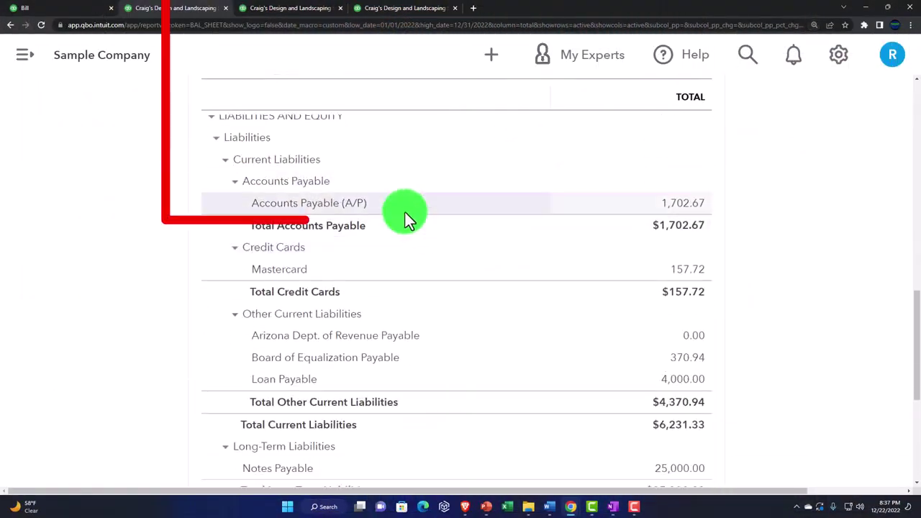
Step: Open the transaction detail behind Accounts Payable (A/P), check the BBB bill entry, and return to the Balance Sheet summary
{"action": "left_click", "coordinate": [674, 205]}
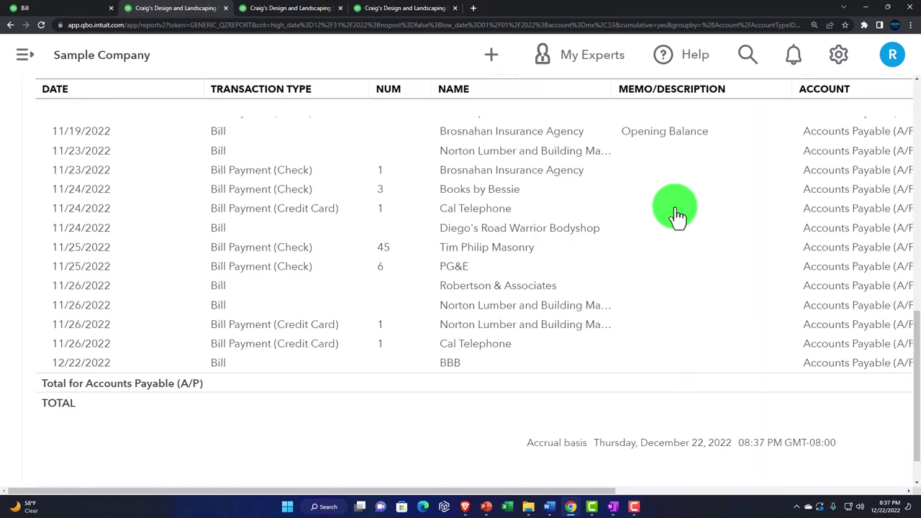
{"action": "key", "text": "ctrl+minus"}
{"action": "key", "text": "ctrl+minus"}
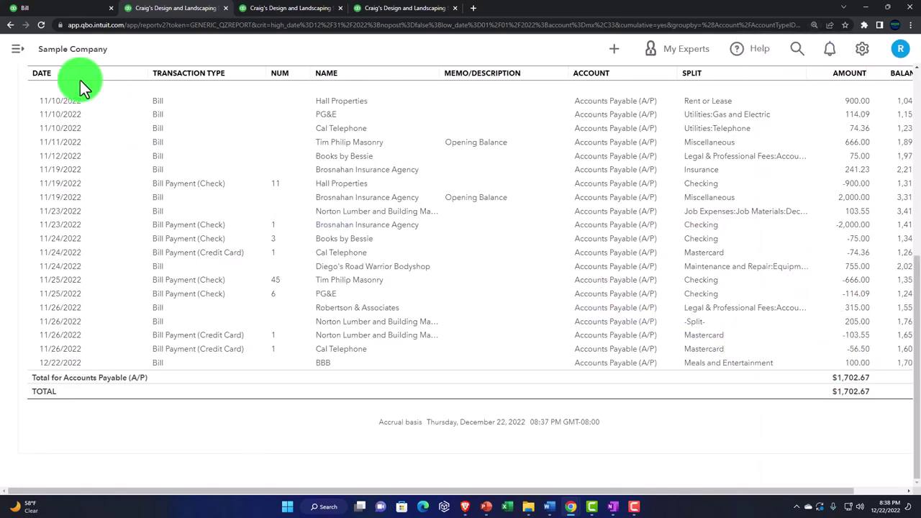
{"action": "scroll", "coordinate": [76, 83], "scroll_direction": "up", "scroll_amount": 15}
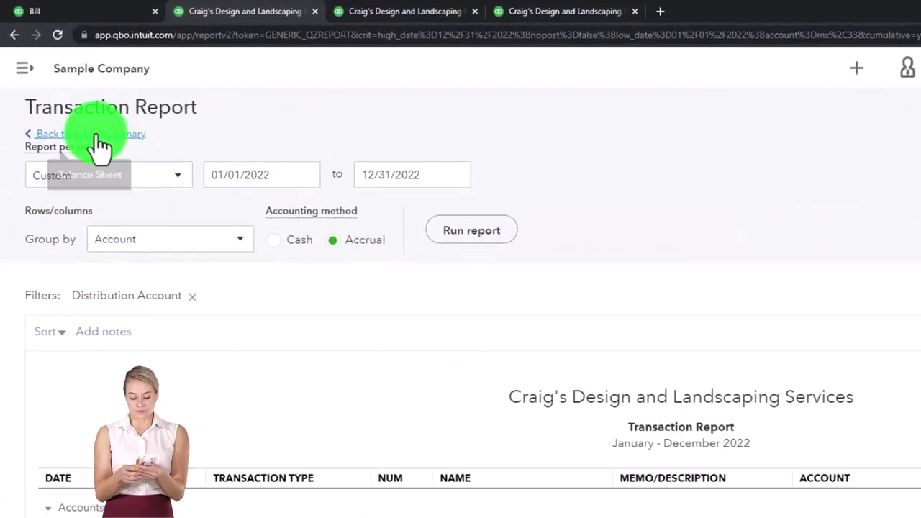
{"action": "left_click", "coordinate": [95, 133]}
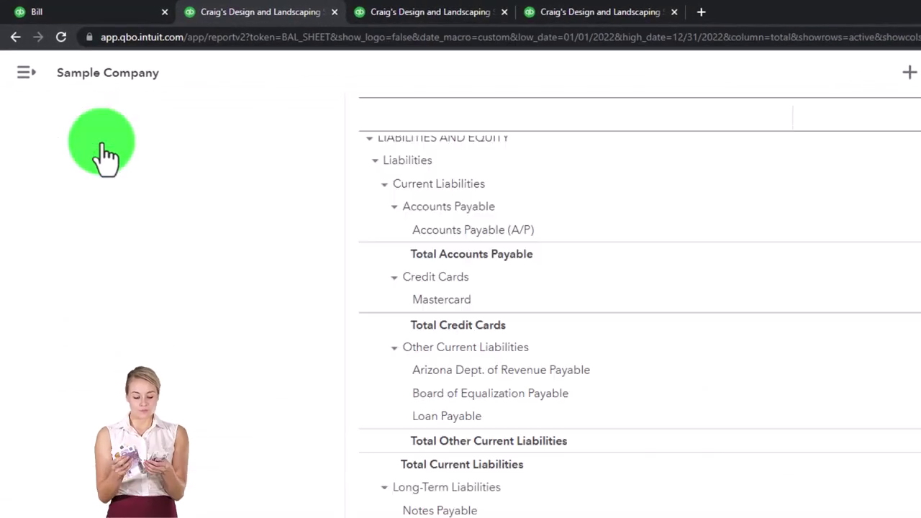
Step: Switch to the 2022 Profit and Loss report, rerun it and find the Meals and Entertainment expense line
{"action": "left_click", "coordinate": [414, 22]}
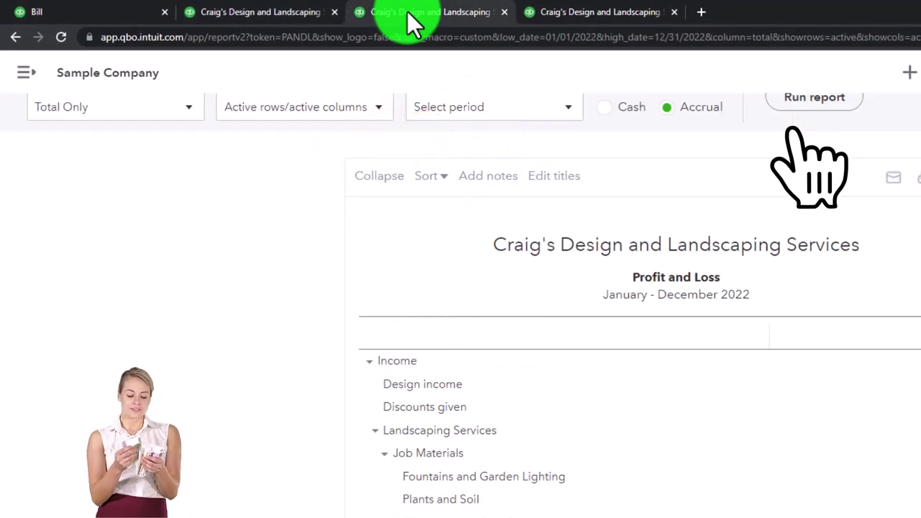
{"action": "scroll", "coordinate": [720, 194], "scroll_direction": "up", "scroll_amount": 1}
{"action": "left_click", "coordinate": [803, 177]}
{"action": "key", "text": "ctrl+plus"}
{"action": "scroll", "coordinate": [607, 322], "scroll_direction": "down", "scroll_amount": 2}
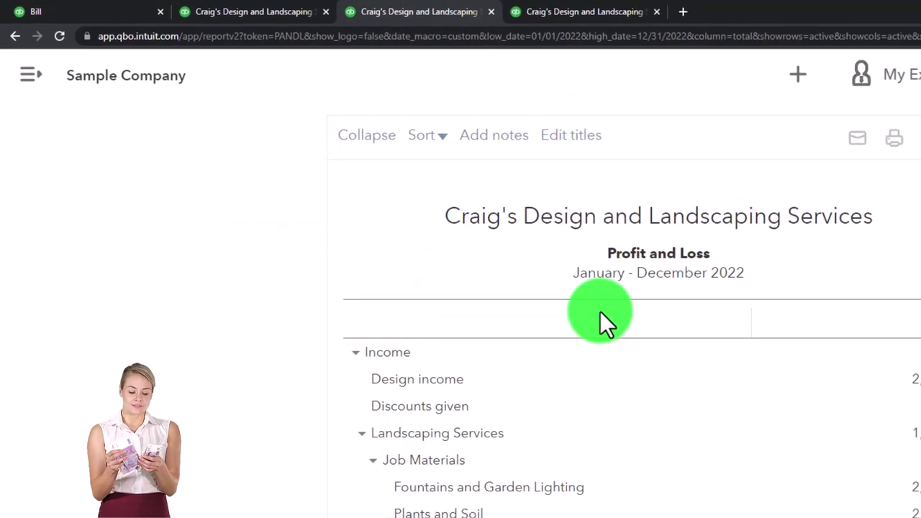
{"action": "scroll", "coordinate": [452, 242], "scroll_direction": "down", "scroll_amount": 3}
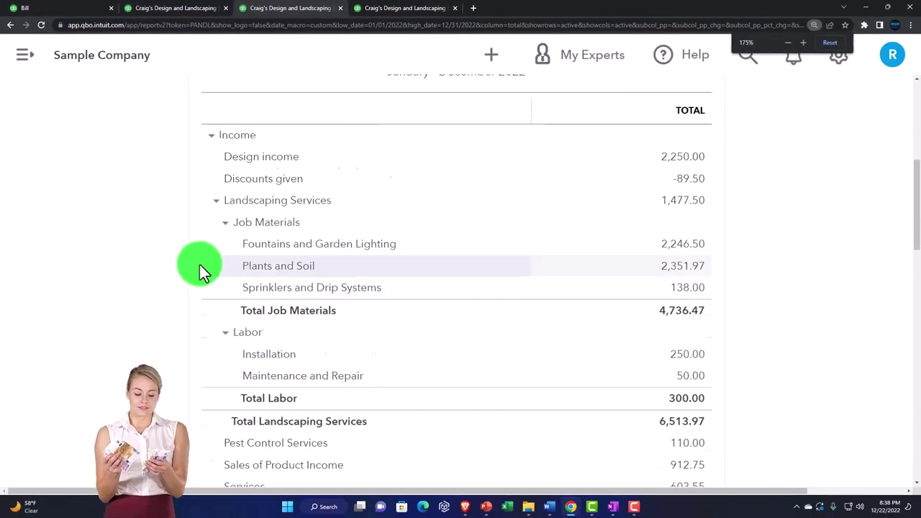
{"action": "scroll", "coordinate": [171, 264], "scroll_direction": "down", "scroll_amount": 5}
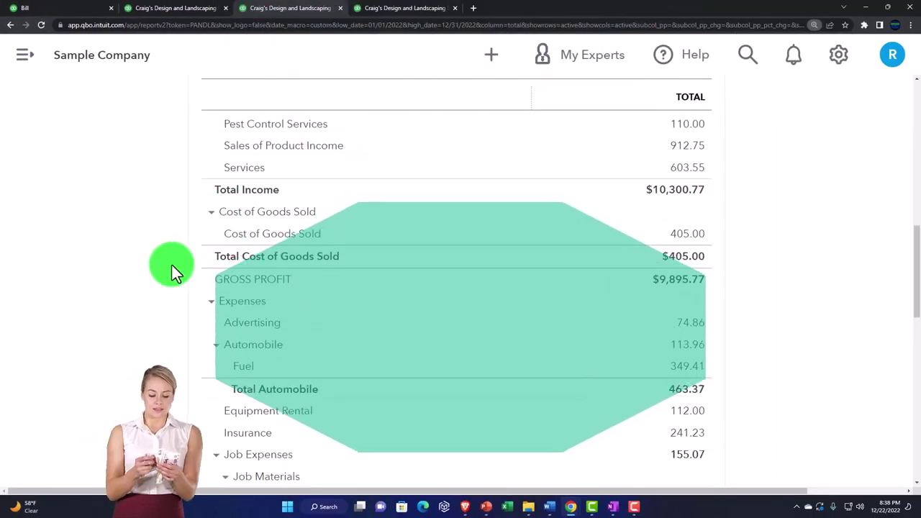
{"action": "scroll", "coordinate": [172, 263], "scroll_direction": "down", "scroll_amount": 3}
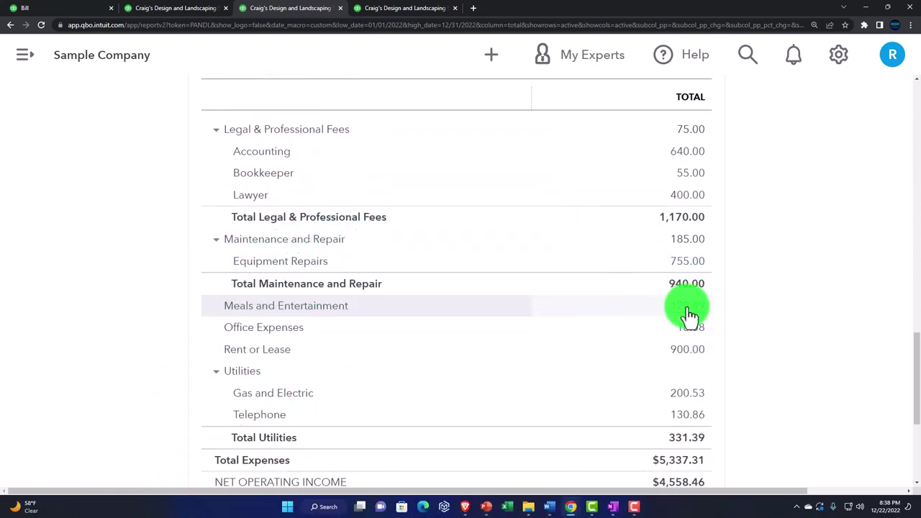
Step: Open the transaction detail behind Meals and Entertainment, check the BBB bill entry, and return to the Profit and Loss summary
{"action": "left_click", "coordinate": [685, 307]}
{"action": "key", "text": "ctrl+minus"}
{"action": "key", "text": "ctrl+minus"}
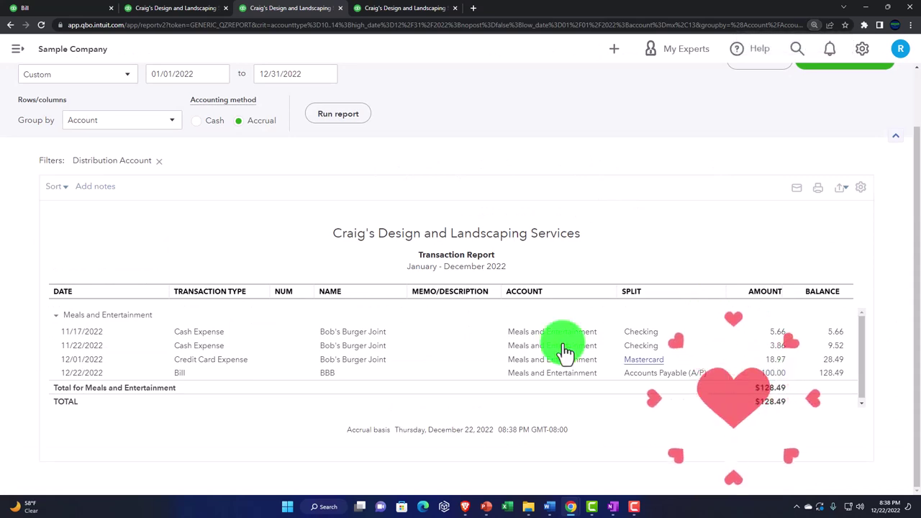
{"action": "scroll", "coordinate": [166, 261], "scroll_direction": "up", "scroll_amount": 1}
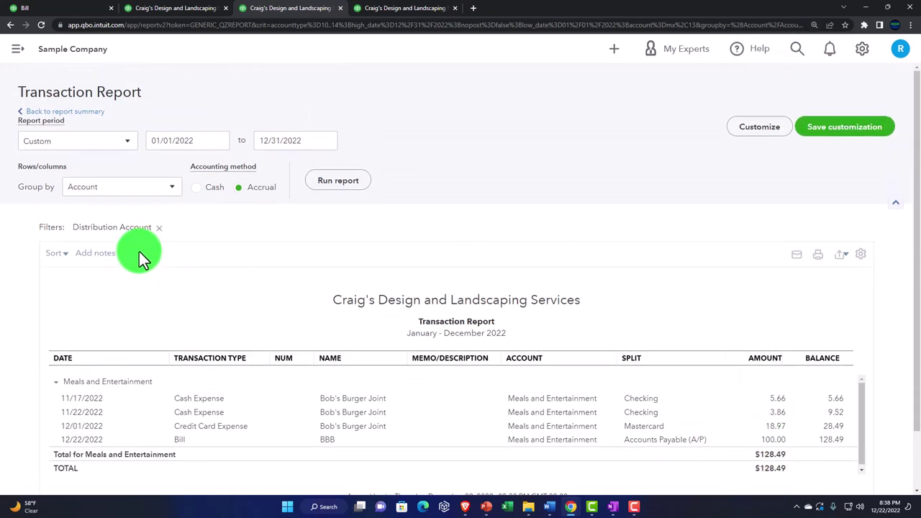
{"action": "left_click", "coordinate": [72, 112]}
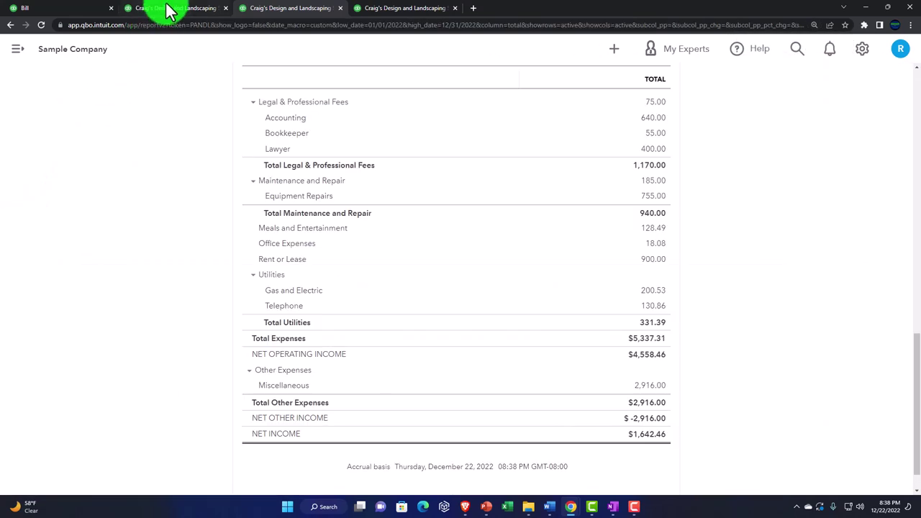
Step: Check Accounts Payable on the Balance Sheet and duplicate the Customer Balance Detail report in a new browser tab
{"action": "left_click", "coordinate": [167, 10]}
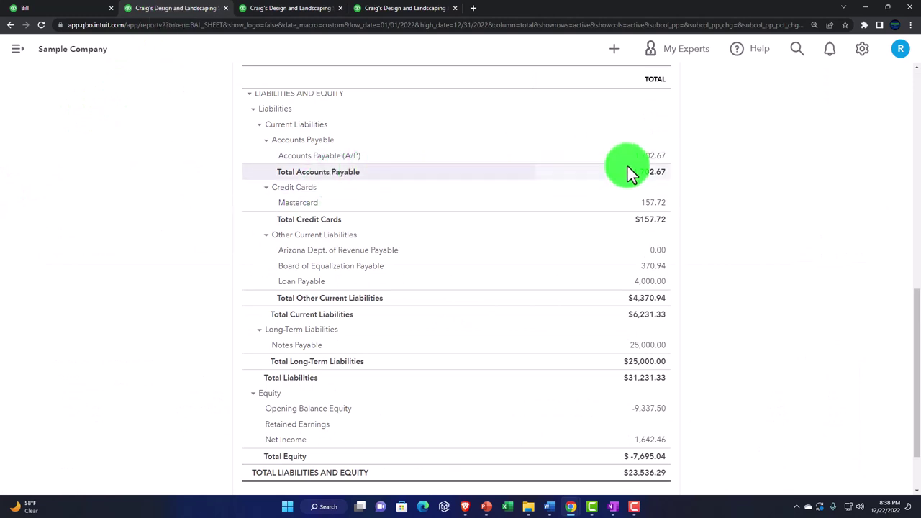
{"action": "left_click", "coordinate": [407, 13]}
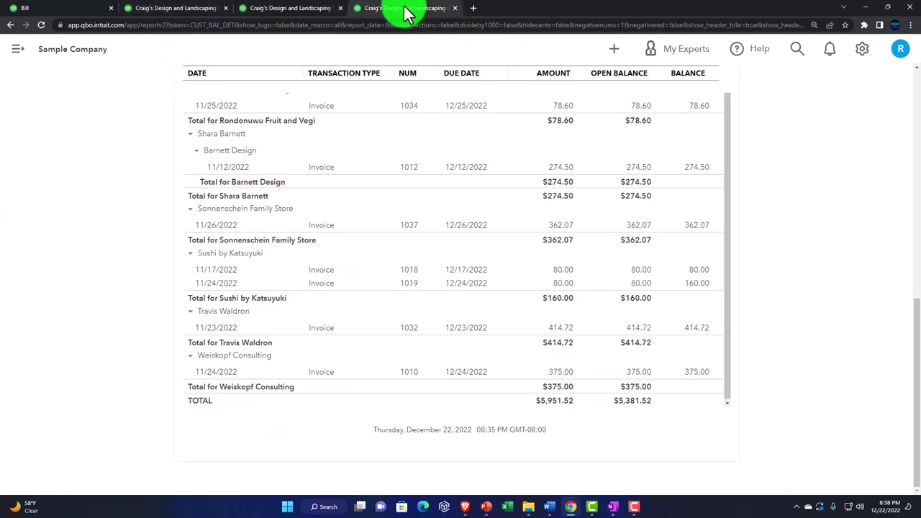
{"action": "right_click", "coordinate": [407, 13]}
{"action": "left_click", "coordinate": [429, 75]}
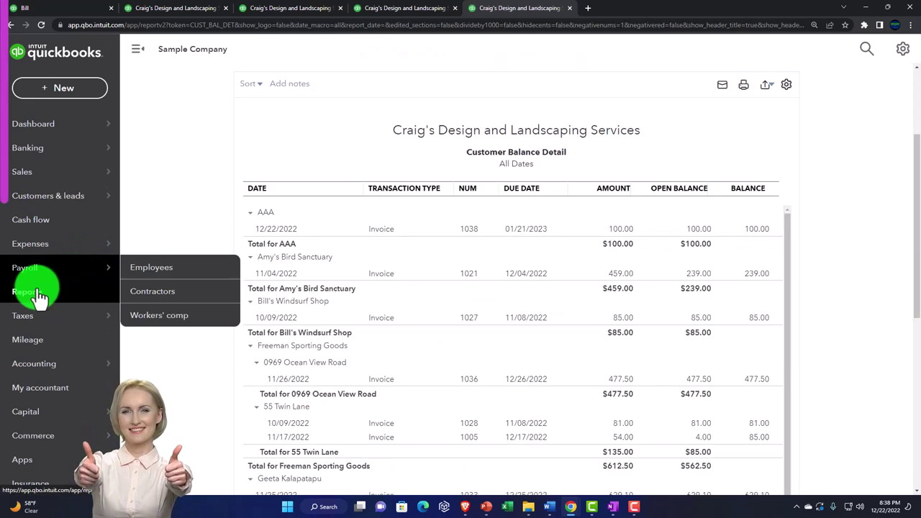
Step: Open the Vendor Balance Detail report from the What you owe group and compare its total with Accounts Payable on the Balance Sheet
{"action": "left_click", "coordinate": [33, 298]}
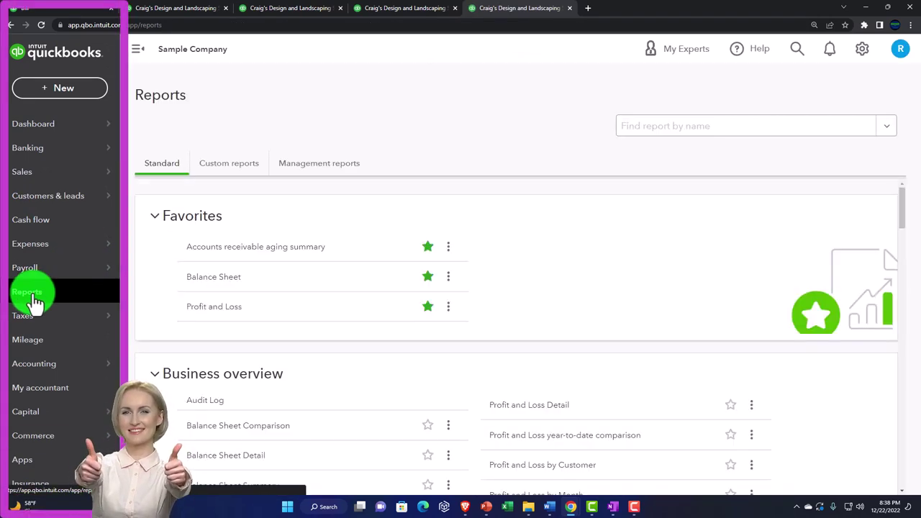
{"action": "left_click", "coordinate": [134, 46]}
{"action": "scroll", "coordinate": [276, 328], "scroll_direction": "down", "scroll_amount": 6}
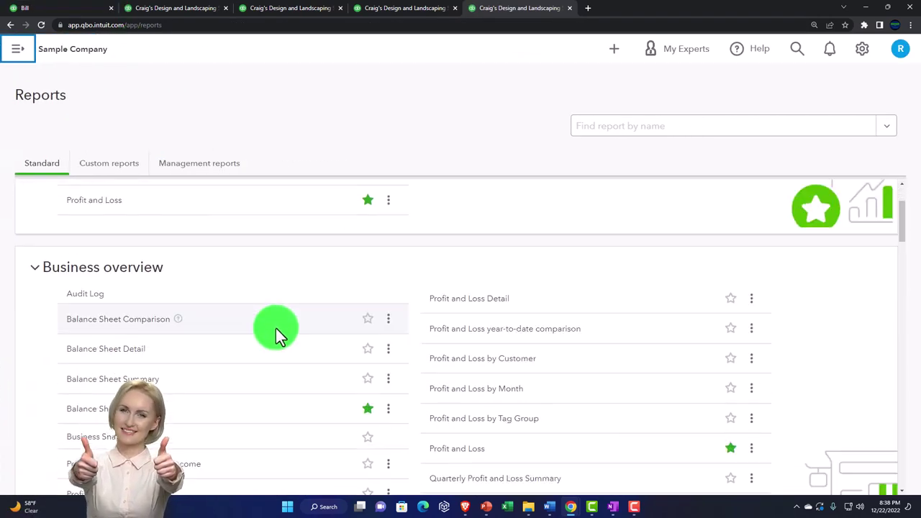
{"action": "scroll", "coordinate": [274, 337], "scroll_direction": "down", "scroll_amount": 10}
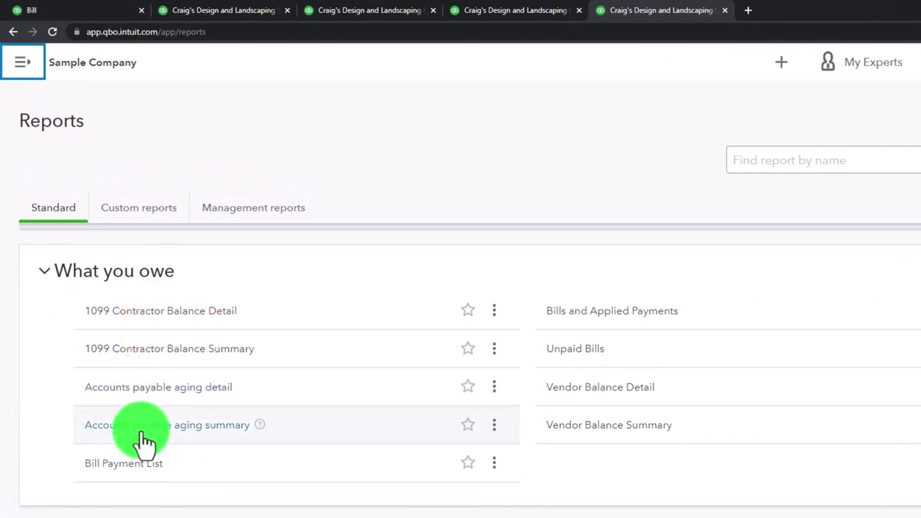
{"action": "left_click", "coordinate": [589, 394]}
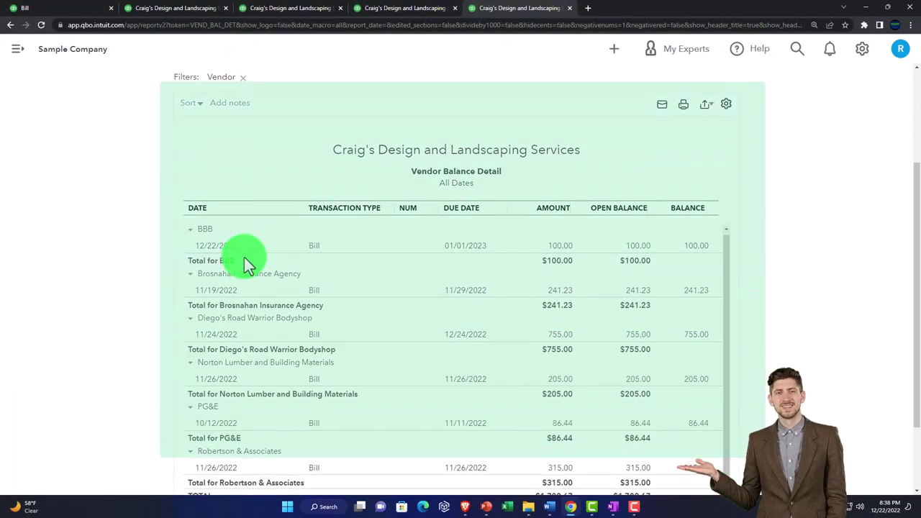
{"action": "scroll", "coordinate": [248, 287], "scroll_direction": "down", "scroll_amount": 2}
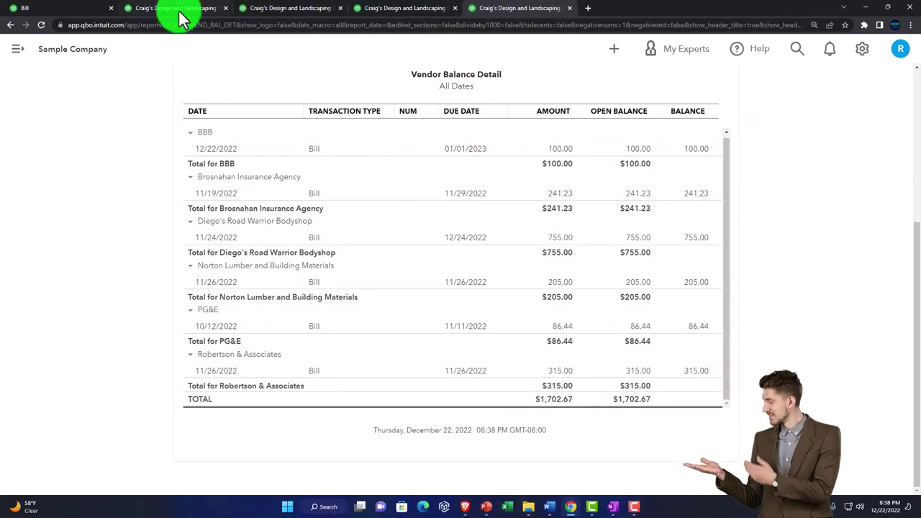
{"action": "left_click", "coordinate": [179, 18]}
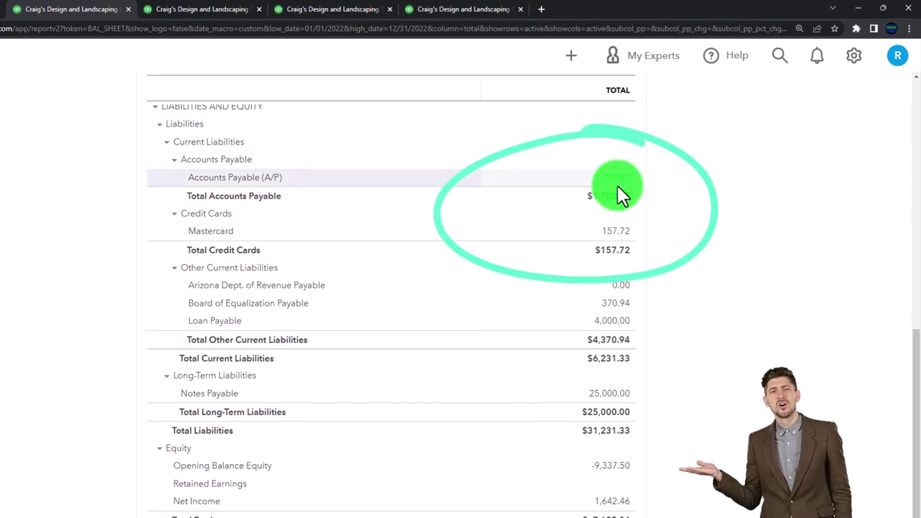
Step: Review the expense transactions and the bills for review, and find BBB's open balance in the vendor list
{"action": "left_click", "coordinate": [74, 10]}
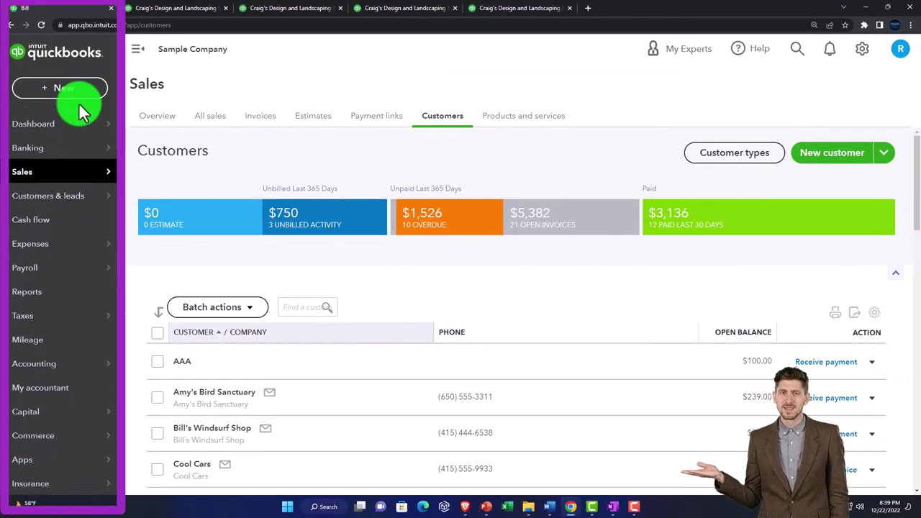
{"action": "mouse_move", "coordinate": [82, 206]}
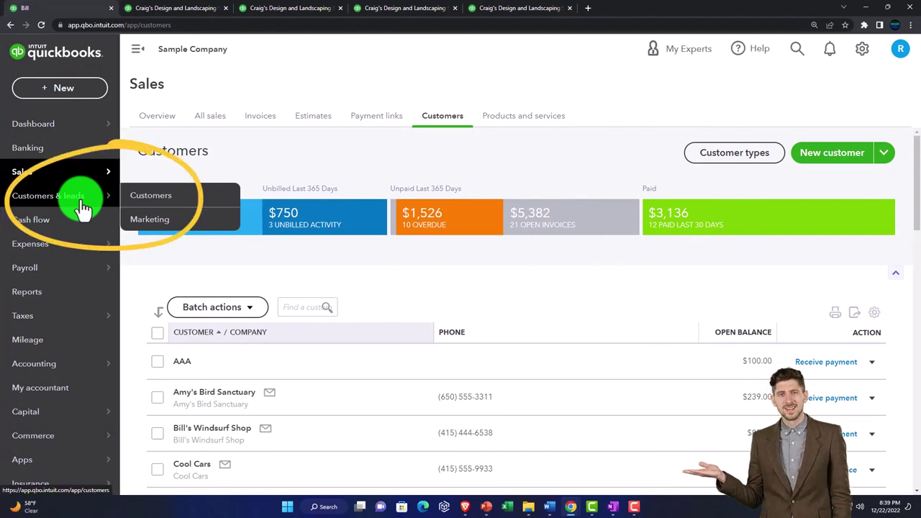
{"action": "left_click", "coordinate": [49, 251]}
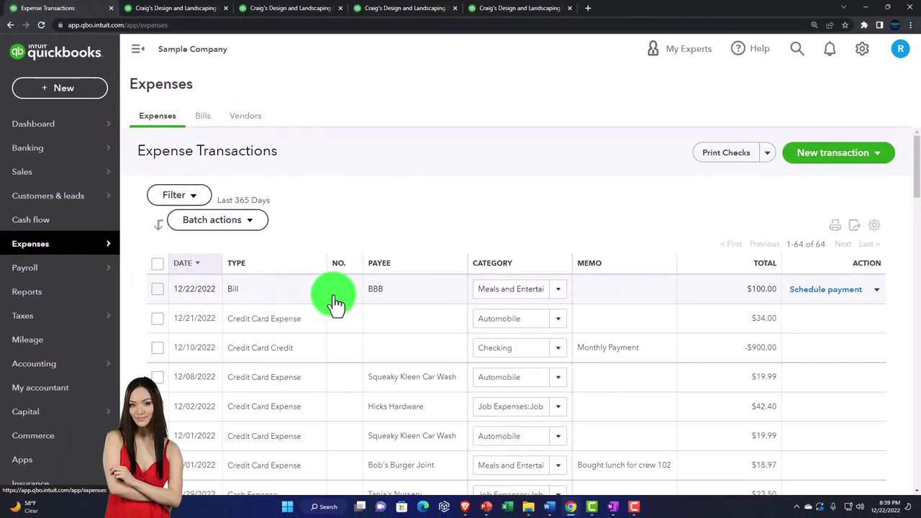
{"action": "left_click", "coordinate": [204, 117]}
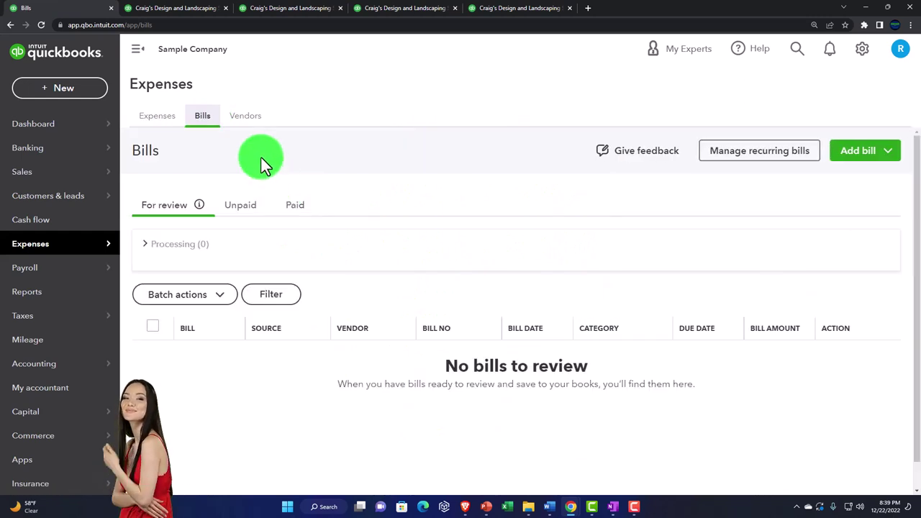
{"action": "left_click", "coordinate": [248, 119]}
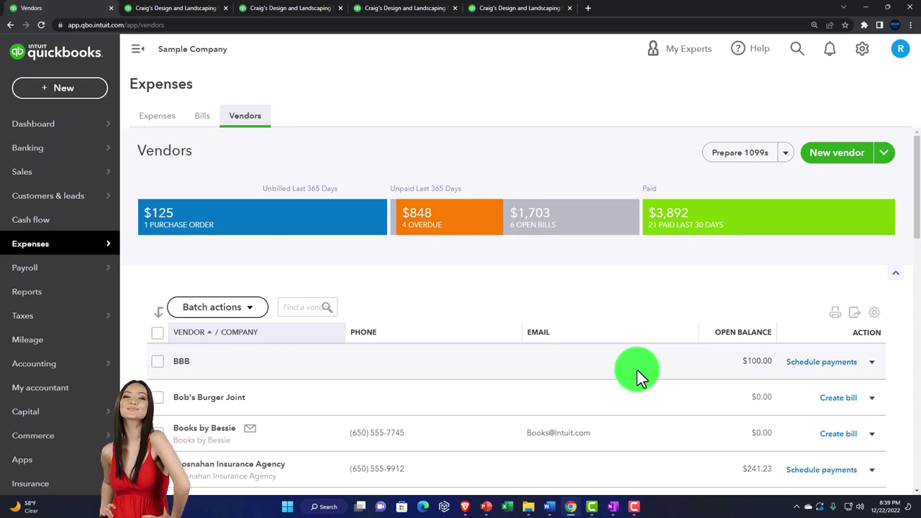
{"action": "scroll", "coordinate": [449, 335], "scroll_direction": "down", "scroll_amount": 2}
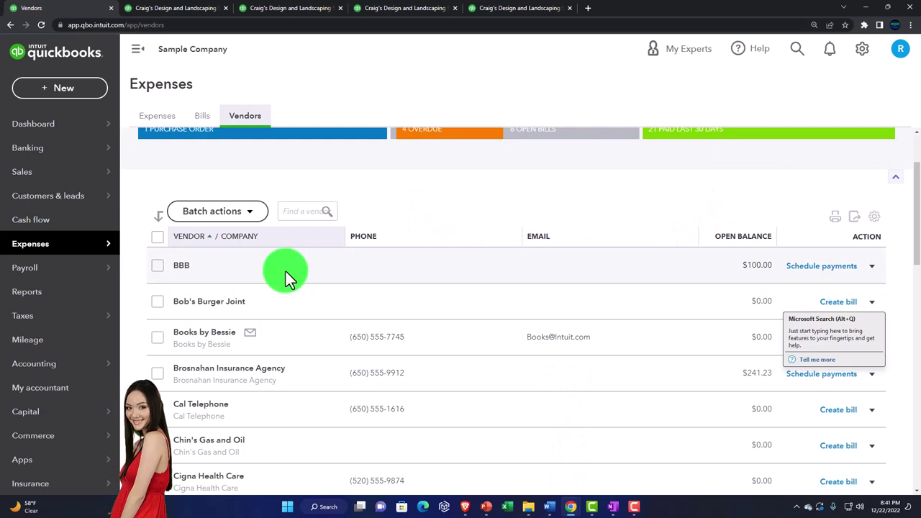
Step: Start a Pay Bills form with Barter Clearing Account as the payment account
{"action": "left_click", "coordinate": [60, 89]}
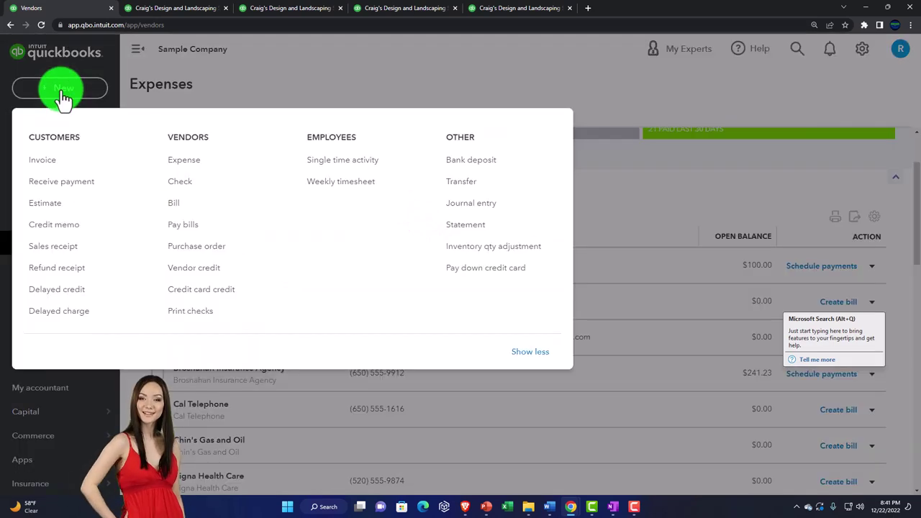
{"action": "left_click", "coordinate": [201, 225]}
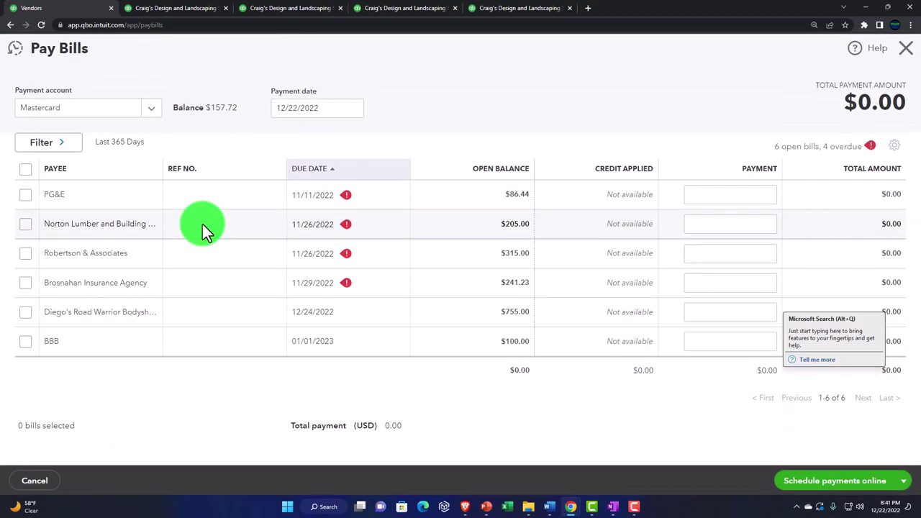
{"action": "left_click", "coordinate": [151, 111]}
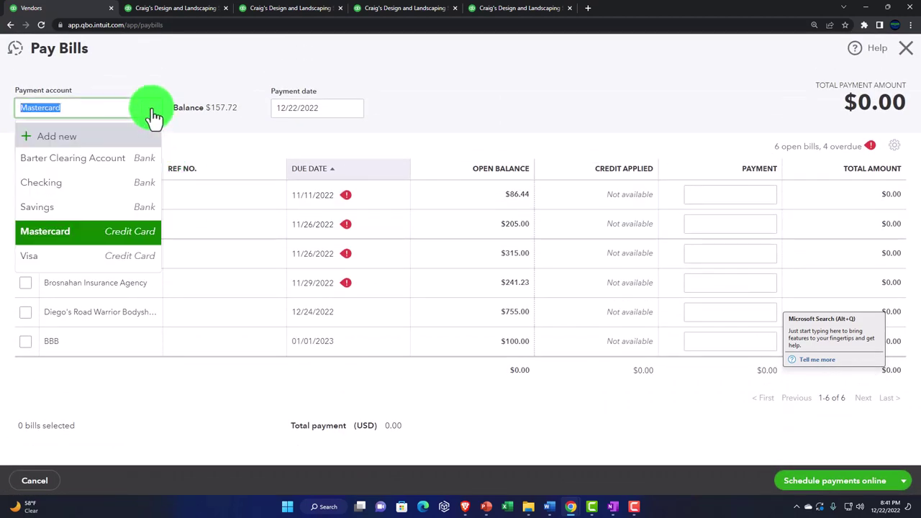
{"action": "left_click", "coordinate": [117, 170]}
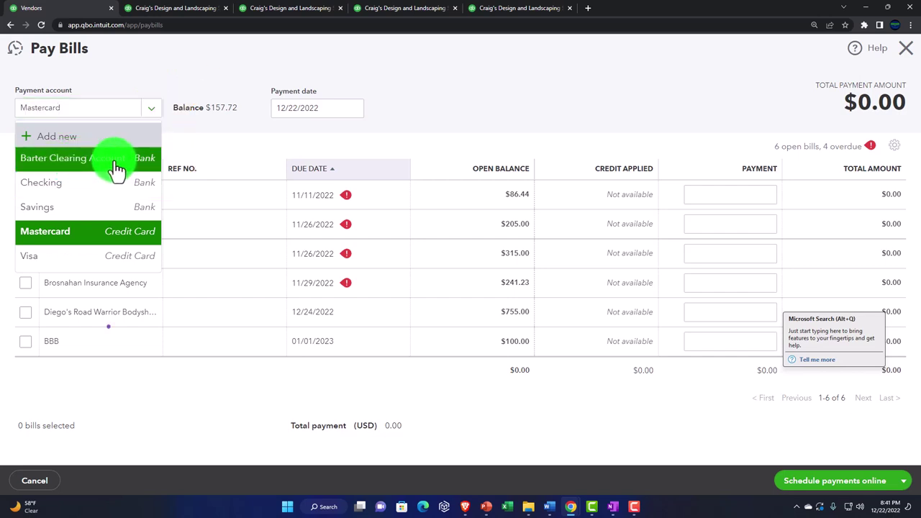
Step: Select the BBB bill for a 100.00 payment, then save and close the bill payment
{"action": "left_click", "coordinate": [25, 341]}
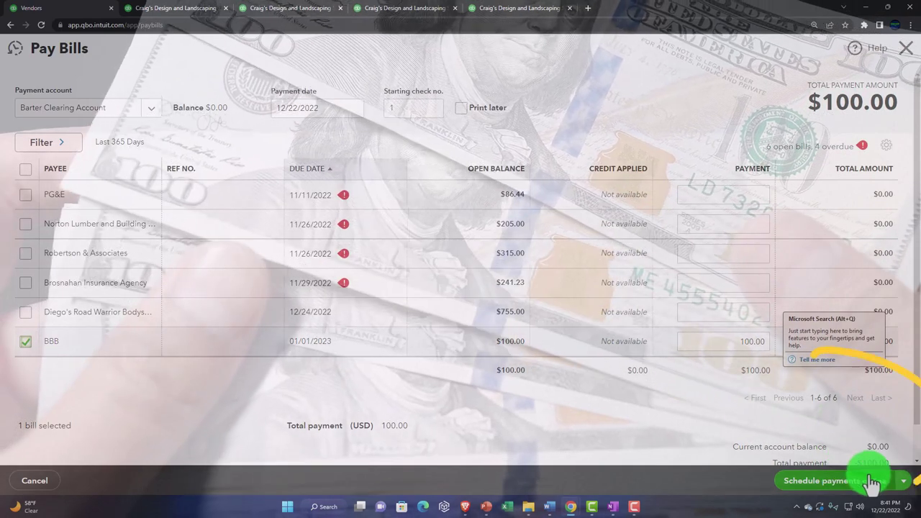
{"action": "left_click", "coordinate": [903, 481]}
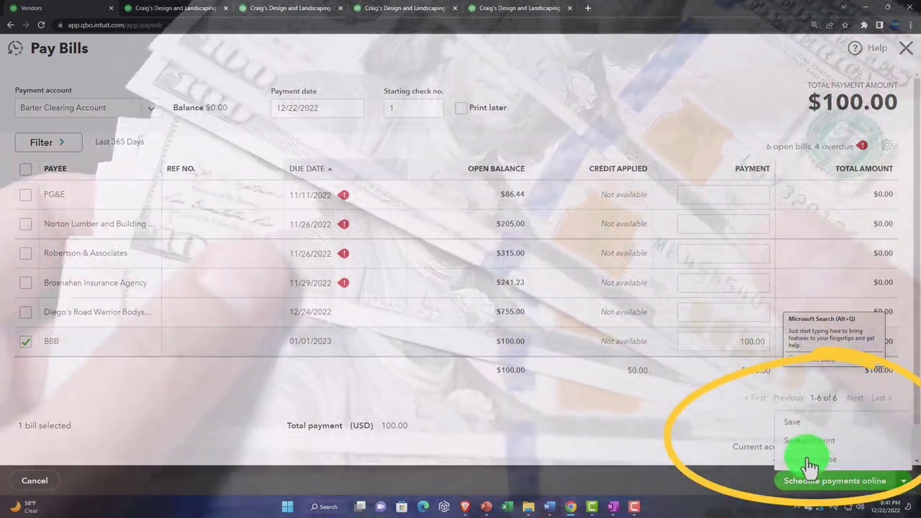
{"action": "left_click", "coordinate": [809, 459]}
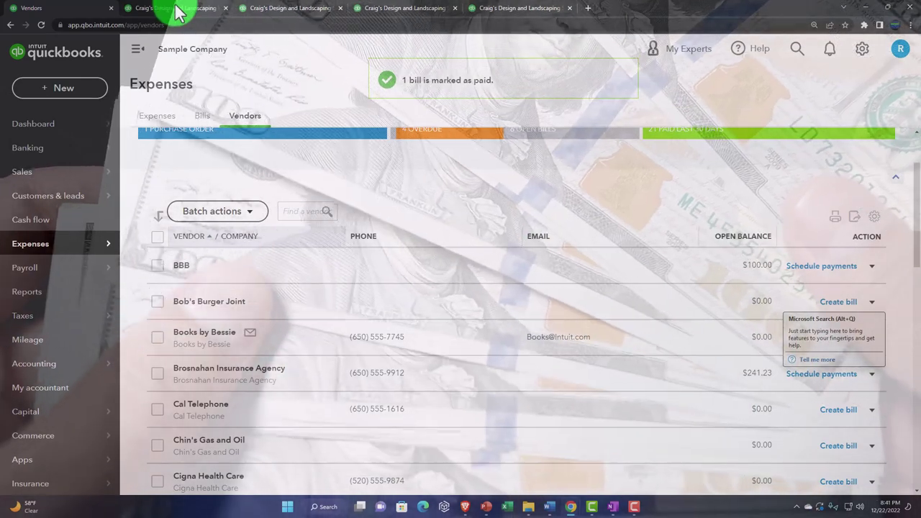
Step: Rerun the Balance Sheet report and examine the Barter Clearing Account line under Bank Accounts
{"action": "left_click", "coordinate": [177, 10]}
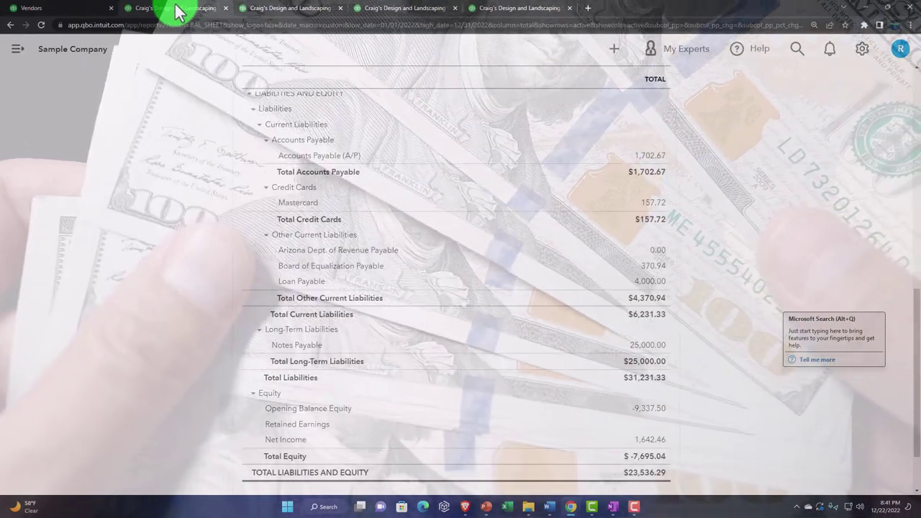
{"action": "scroll", "coordinate": [163, 227], "scroll_direction": "up", "scroll_amount": 10}
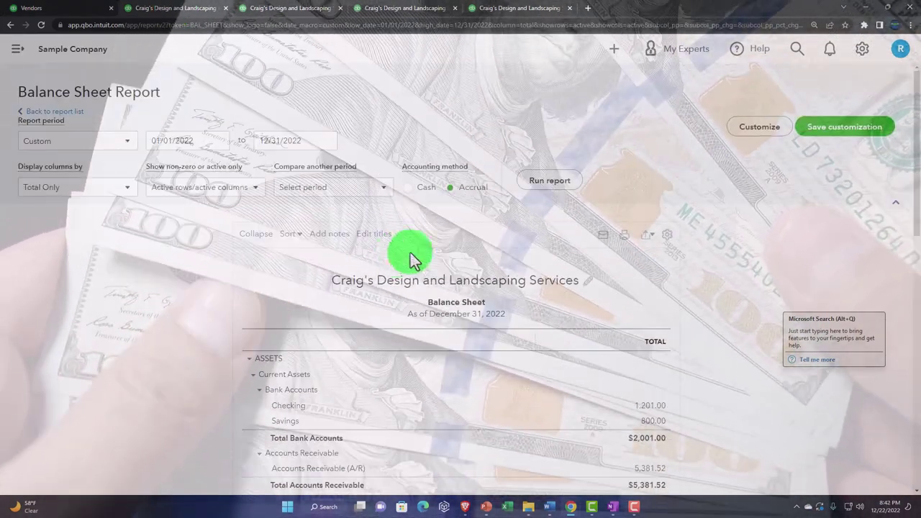
{"action": "left_click", "coordinate": [533, 181]}
{"action": "scroll", "coordinate": [210, 321], "scroll_direction": "down", "scroll_amount": 2}
{"action": "key", "text": "ctrl+plus"}
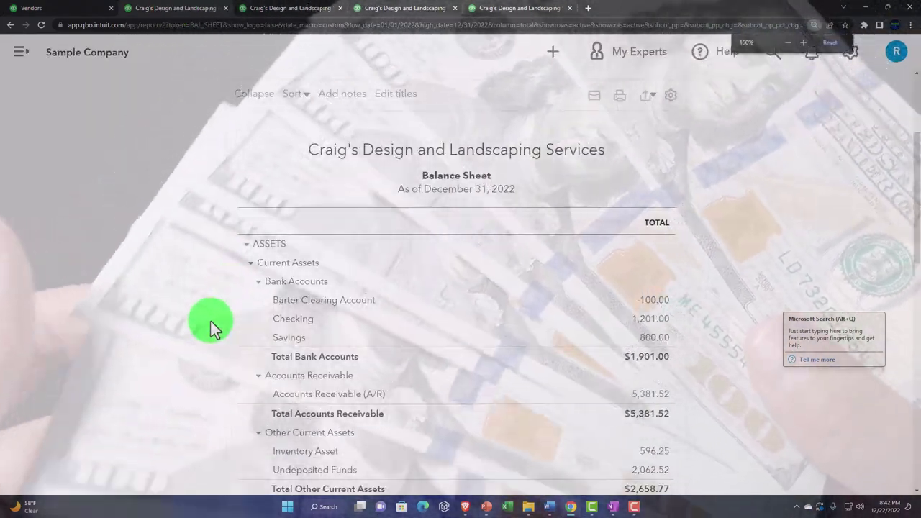
{"action": "key", "text": "ctrl+plus"}
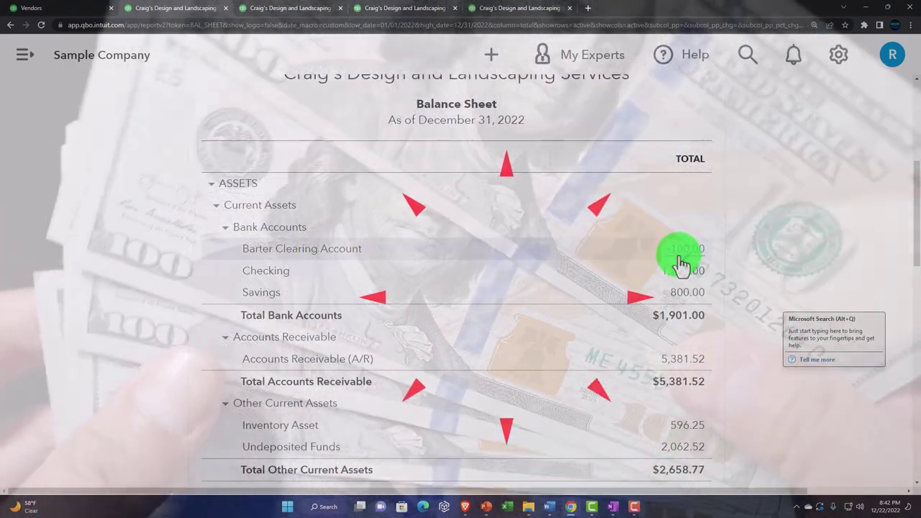
Step: Open the Barter Clearing Account's transaction detail to check the BBB bill payment, and return to the Balance Sheet
{"action": "left_click", "coordinate": [679, 252]}
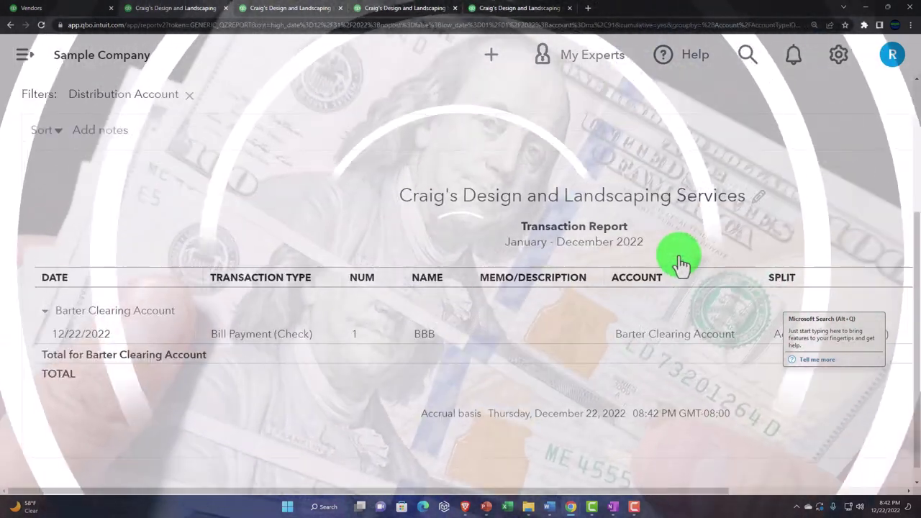
{"action": "scroll", "coordinate": [288, 203], "scroll_direction": "up", "scroll_amount": 3}
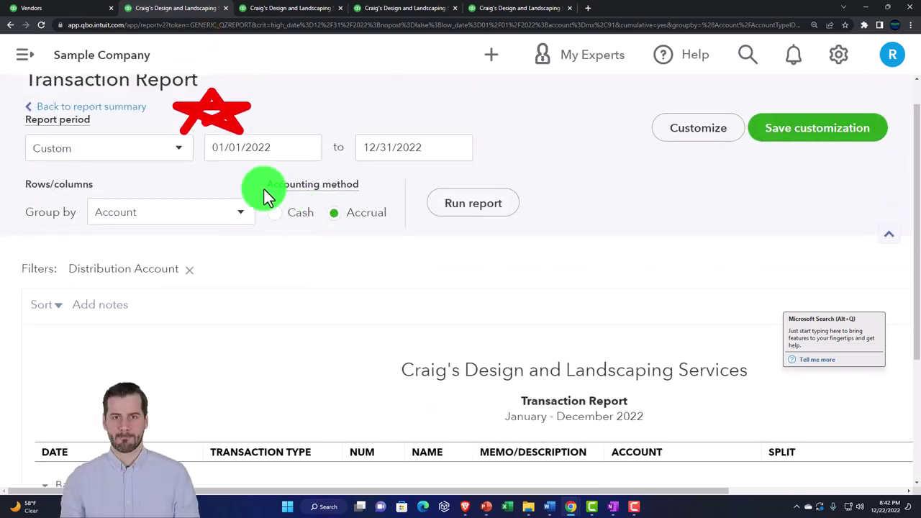
{"action": "left_click", "coordinate": [116, 110]}
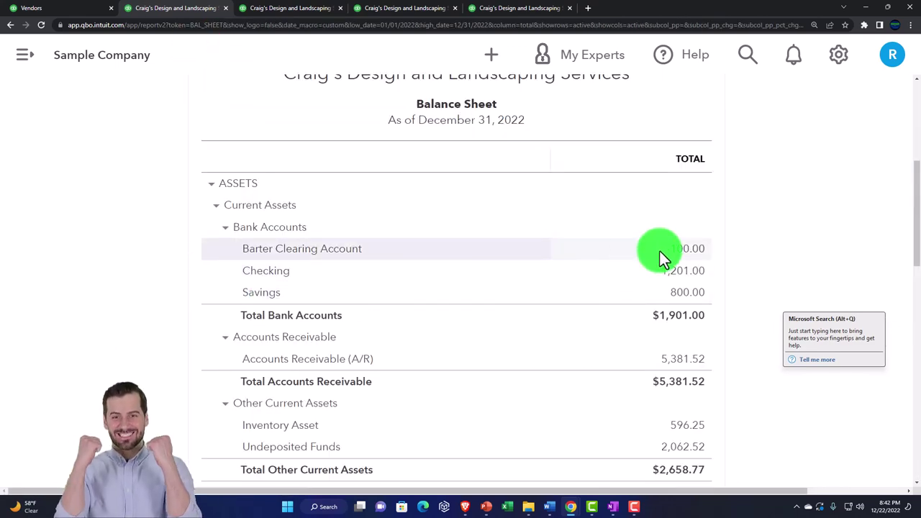
Step: Open the Accounts Payable transaction detail, check the BBB bill and bill payment entries, and return to the Balance Sheet
{"action": "scroll", "coordinate": [659, 251], "scroll_direction": "down", "scroll_amount": 5}
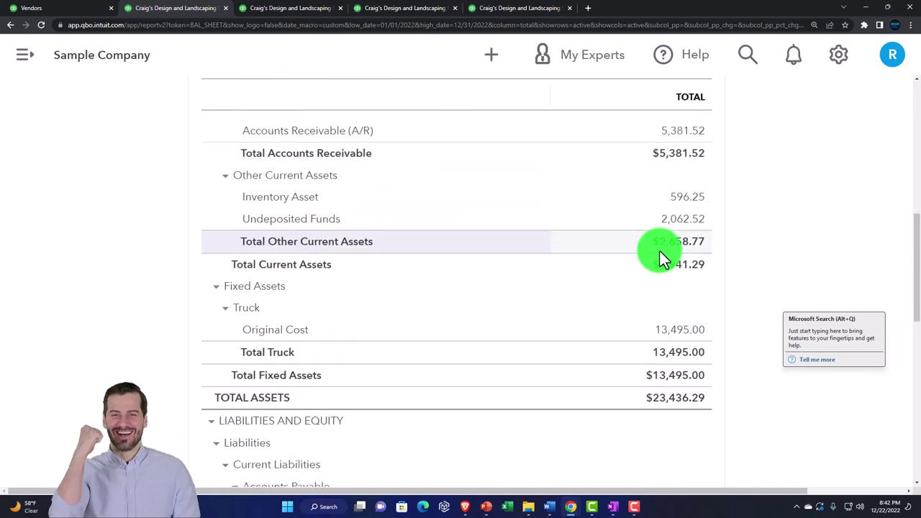
{"action": "scroll", "coordinate": [660, 251], "scroll_direction": "down", "scroll_amount": 2}
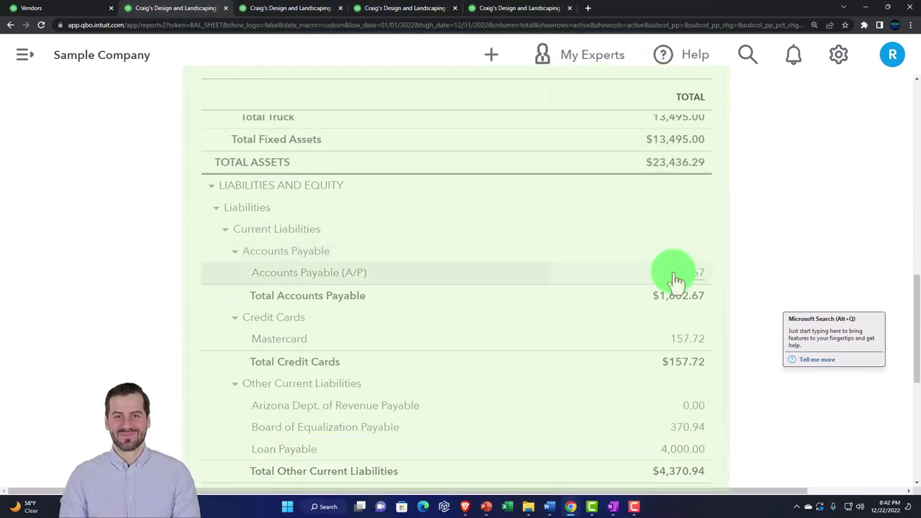
{"action": "left_click", "coordinate": [674, 273]}
{"action": "key", "text": "ctrl+minus"}
{"action": "key", "text": "ctrl+minus"}
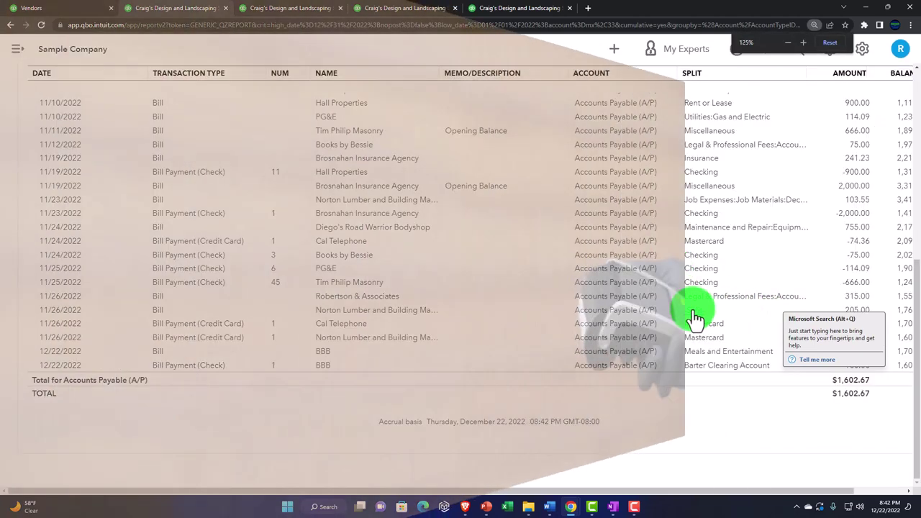
{"action": "key", "text": "ctrl+minus"}
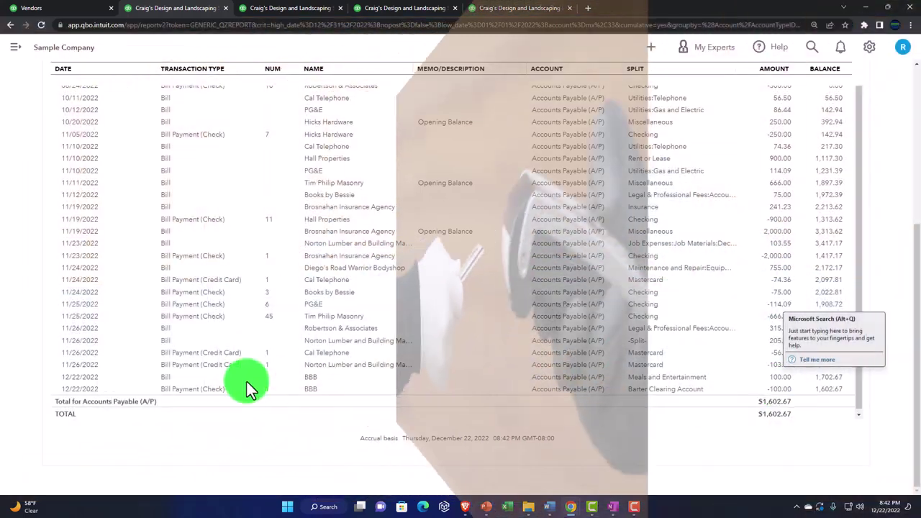
{"action": "scroll", "coordinate": [184, 400], "scroll_direction": "up", "scroll_amount": 5}
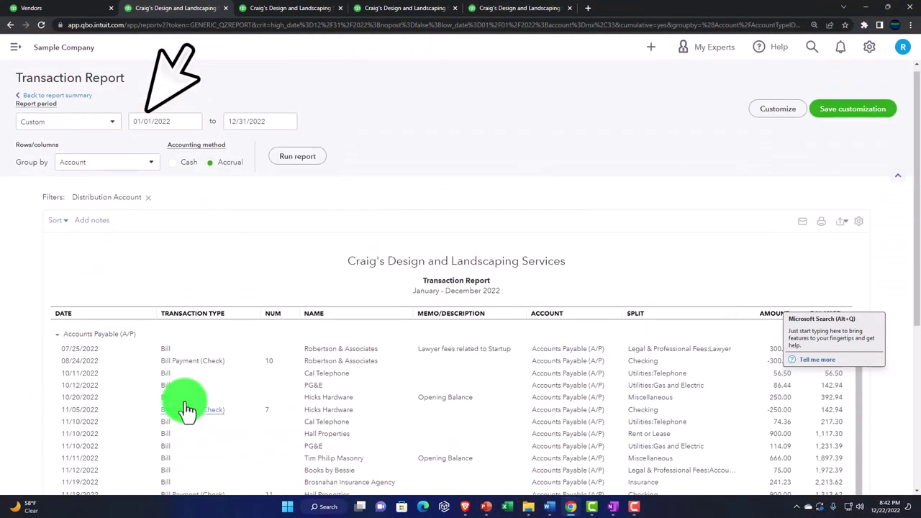
{"action": "left_click", "coordinate": [70, 108]}
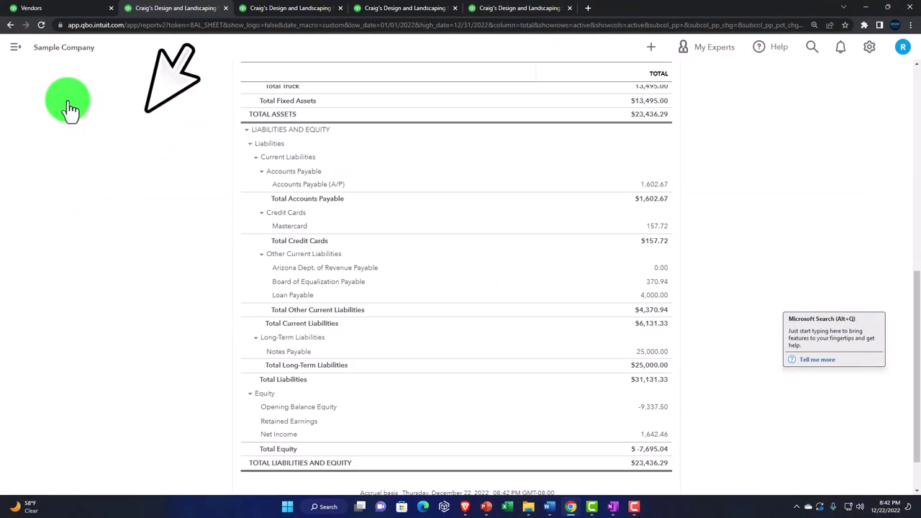
Step: Review the transaction list of vendor BBB, and open customer AAA's transaction list from the customer list
{"action": "left_click", "coordinate": [72, 9]}
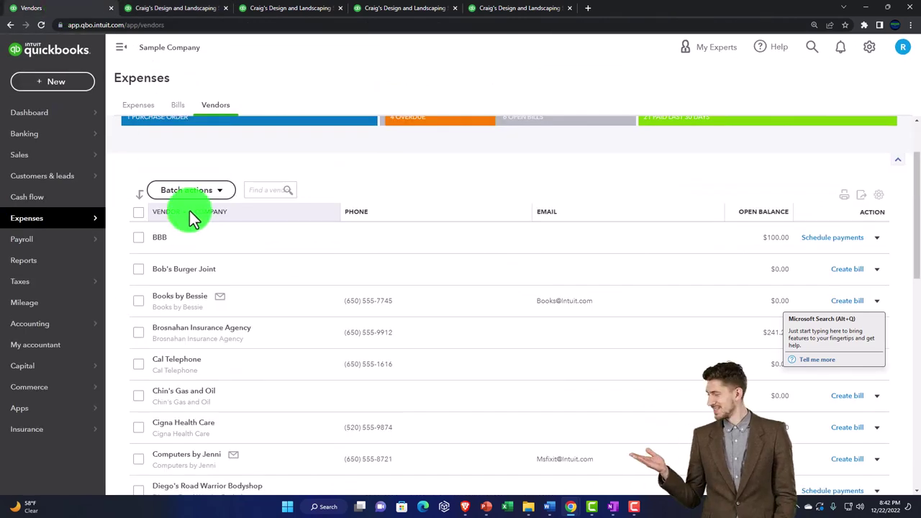
{"action": "left_click", "coordinate": [161, 239]}
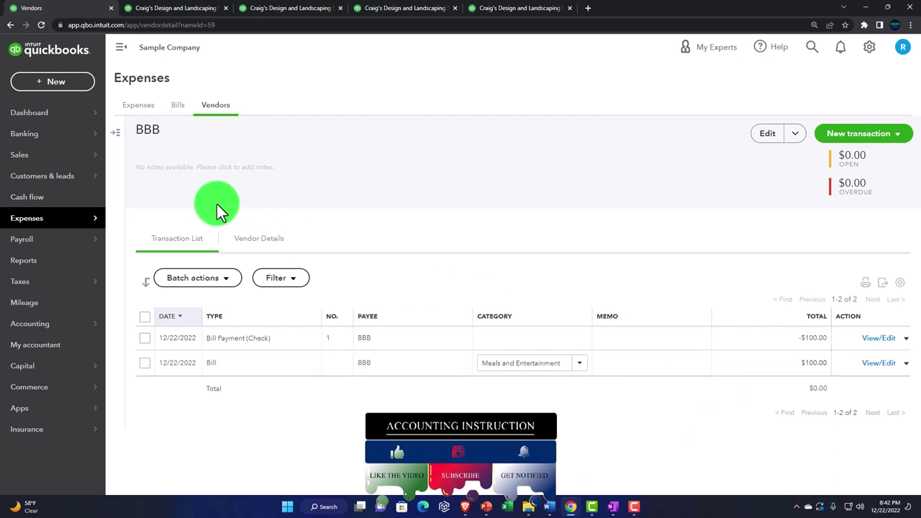
{"action": "left_click", "coordinate": [24, 152]}
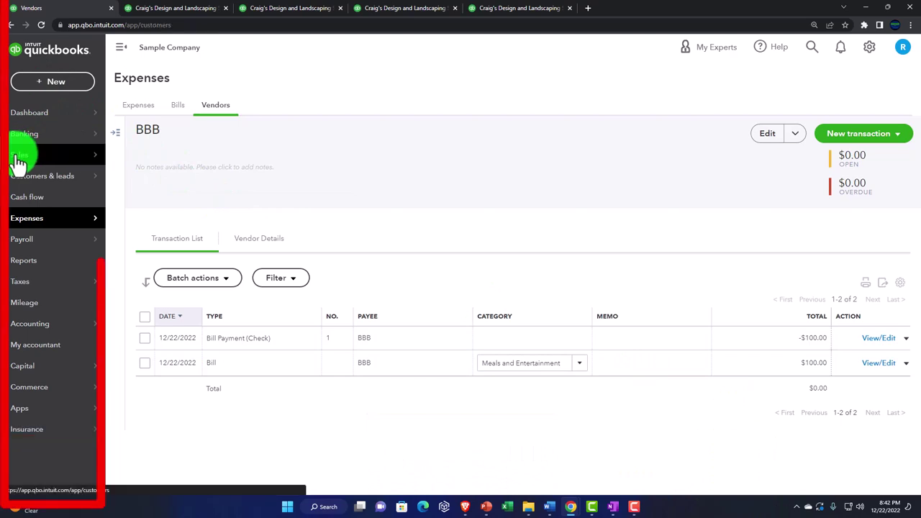
{"action": "scroll", "coordinate": [125, 210], "scroll_direction": "down", "scroll_amount": 2}
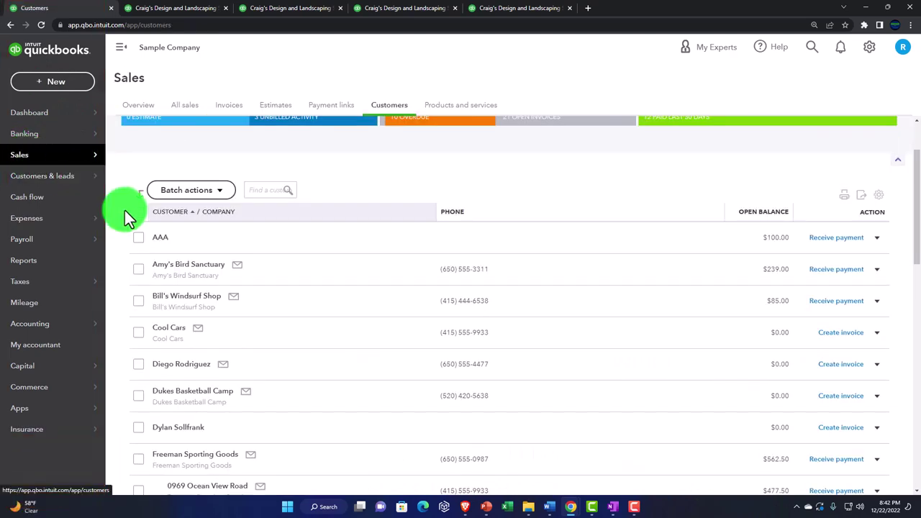
{"action": "left_click", "coordinate": [164, 238]}
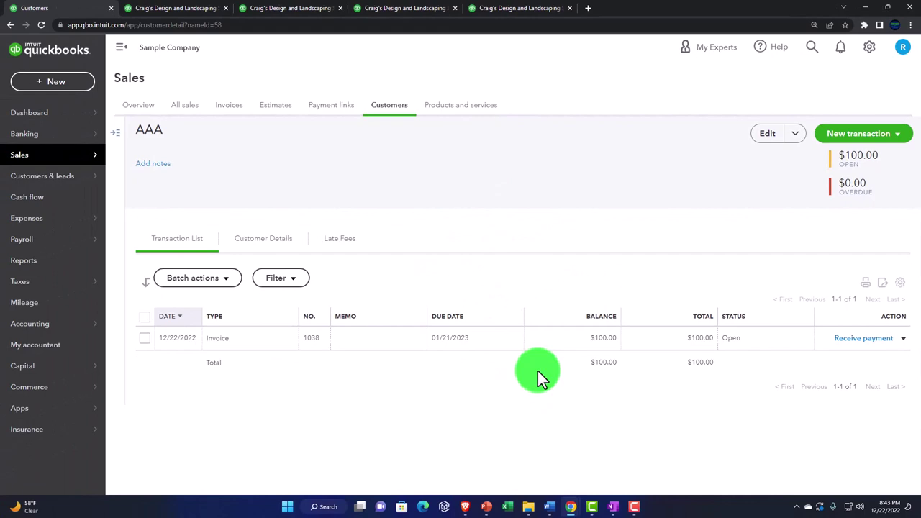
Step: Start a Receive Payment form for customer AAA
{"action": "left_click", "coordinate": [47, 84]}
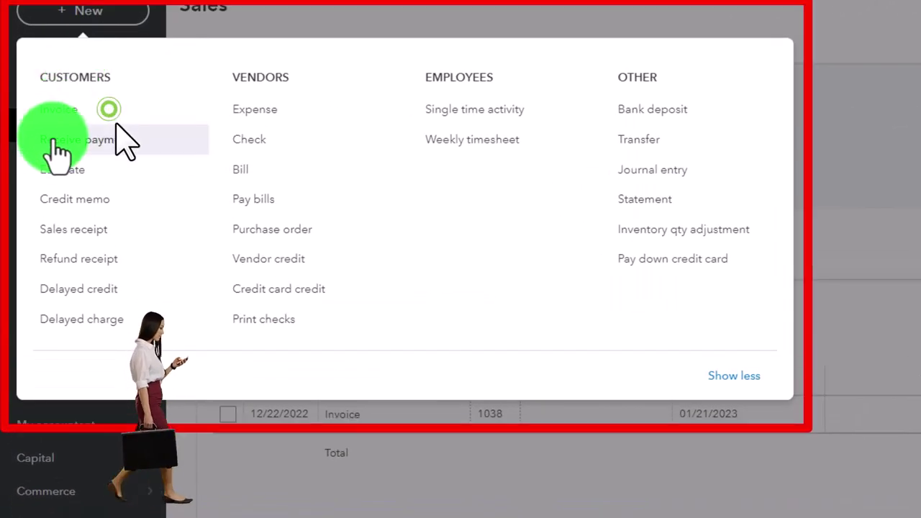
{"action": "left_click", "coordinate": [118, 148]}
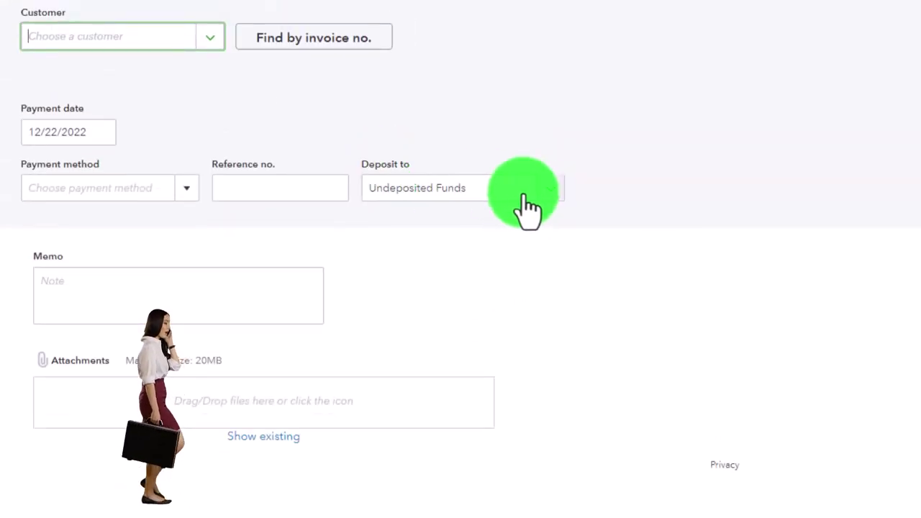
{"action": "left_click", "coordinate": [107, 43]}
{"action": "type", "text": "aa"}
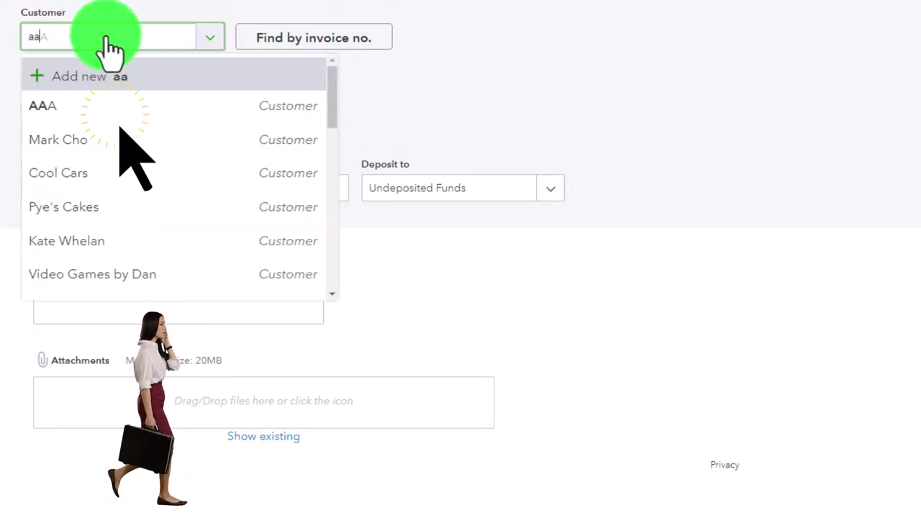
{"action": "type", "text": "a"}
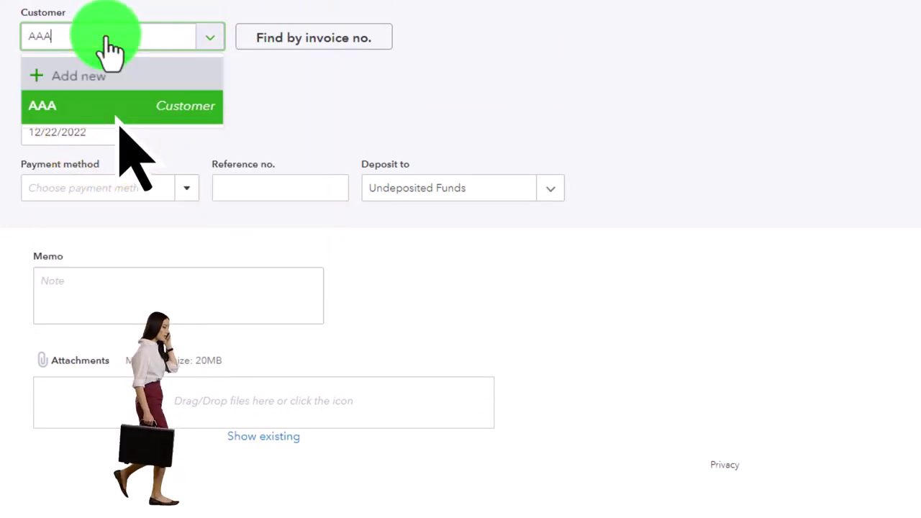
{"action": "key", "text": "Tab"}
{"action": "key", "text": "Tab"}
{"action": "key", "text": "Tab"}
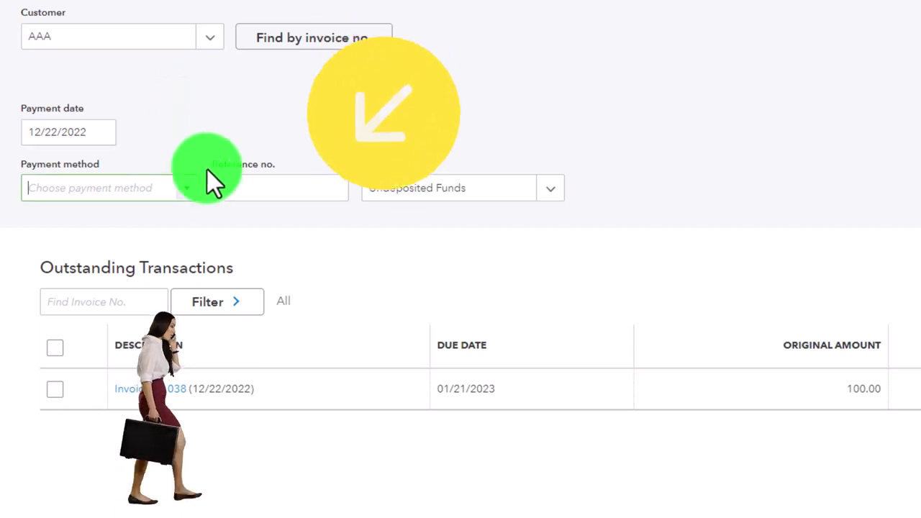
Step: Add a new payment method named Barter to the payment and deposit it to Barter Clearing Account
{"action": "left_click", "coordinate": [189, 196]}
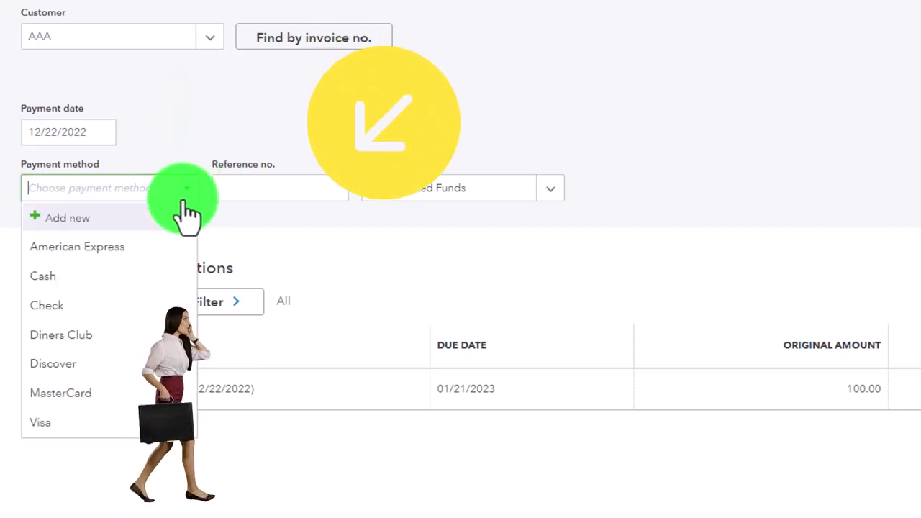
{"action": "left_click", "coordinate": [61, 219]}
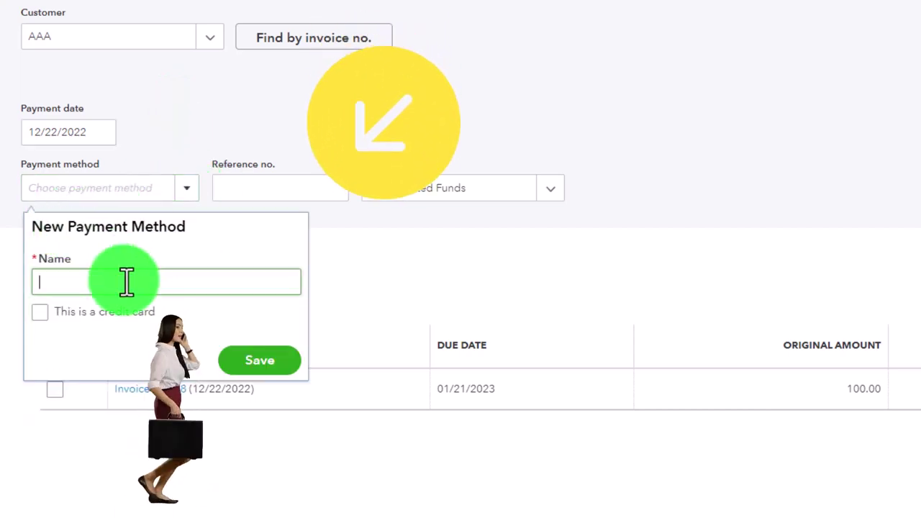
{"action": "left_click", "coordinate": [260, 365]}
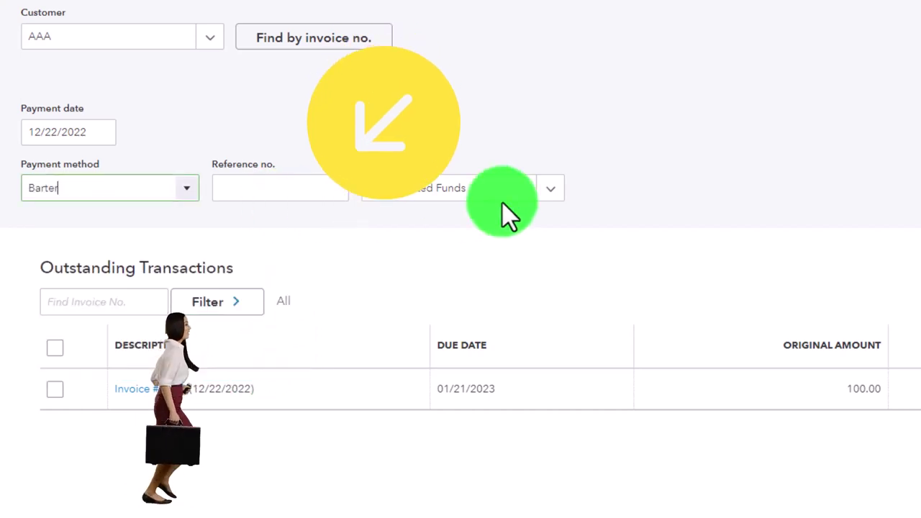
{"action": "left_click", "coordinate": [554, 193]}
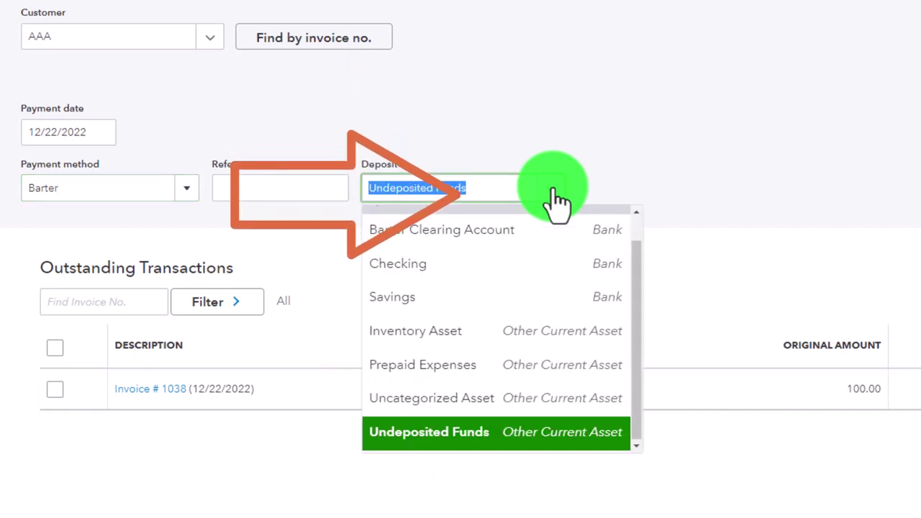
{"action": "left_click", "coordinate": [516, 231]}
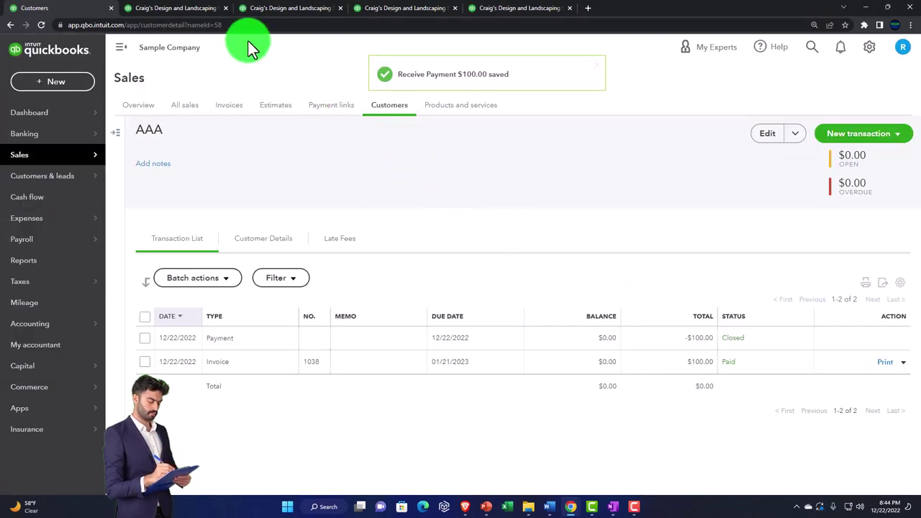
Step: Rerun the Balance Sheet report to check the Barter Clearing Account and Accounts Receivable balances after the customer payment
{"action": "left_click", "coordinate": [187, 13]}
{"action": "scroll", "coordinate": [236, 201], "scroll_direction": "up", "scroll_amount": 10}
{"action": "left_click", "coordinate": [472, 144]}
{"action": "key", "text": "ctrl+plus"}
{"action": "key", "text": "ctrl+plus"}
{"action": "key", "text": "ctrl+plus"}
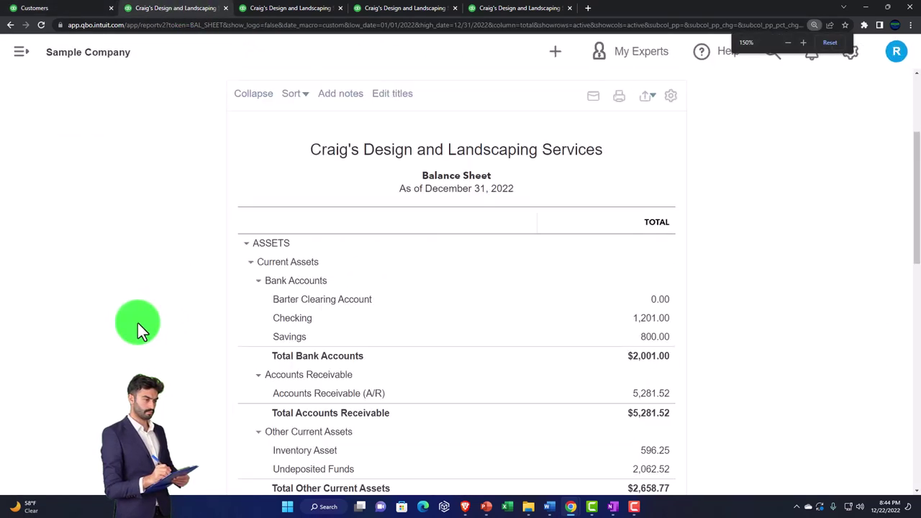
{"action": "key", "text": "ctrl+plus"}
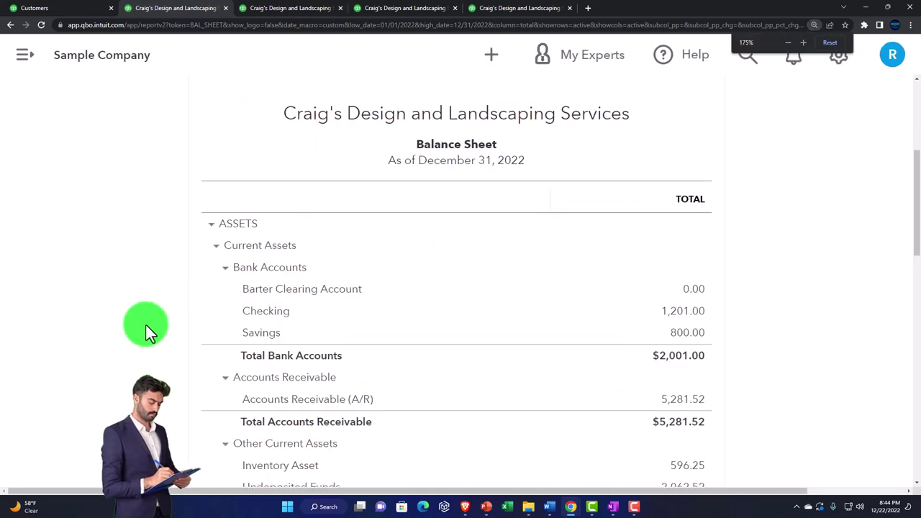
Step: Open the Barter Clearing Account's transaction detail, compare the BBB and AAA payment amounts, and return to the Balance Sheet
{"action": "left_click", "coordinate": [693, 303]}
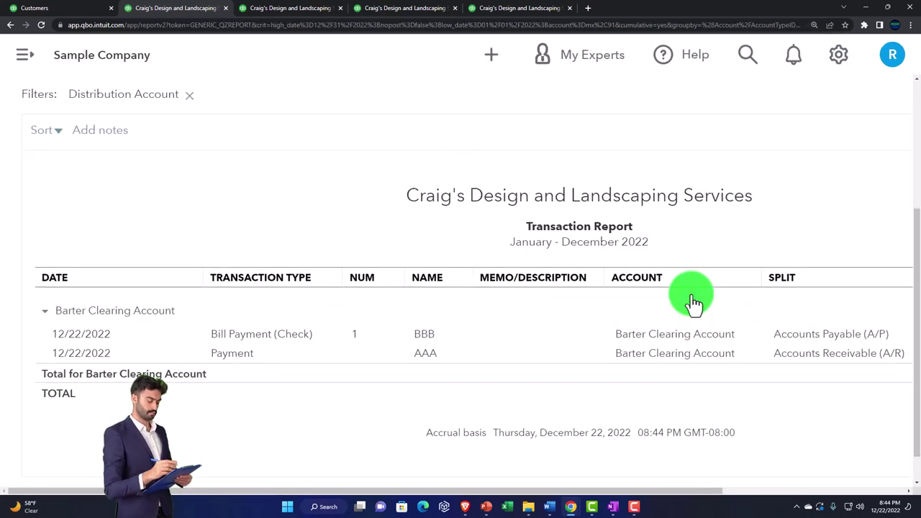
{"action": "key", "text": "ctrl+minus"}
{"action": "key", "text": "ctrl+minus"}
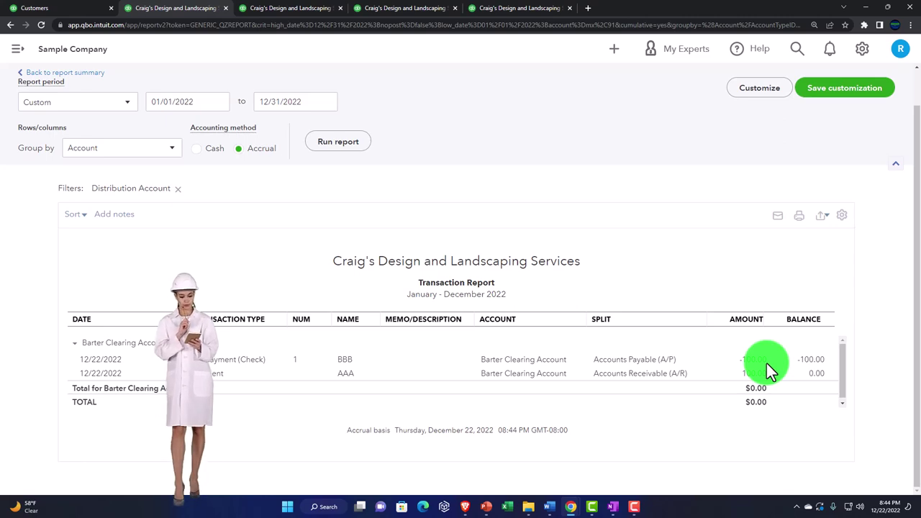
{"action": "left_click", "coordinate": [86, 73]}
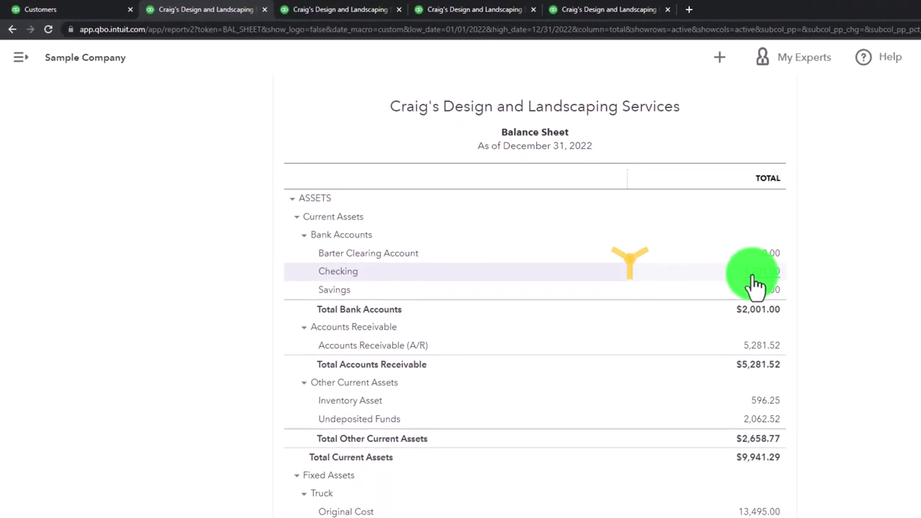
Step: Open the Checking account's transaction detail from the Balance Sheet, look through its entries, and return to the report
{"action": "left_click", "coordinate": [751, 279]}
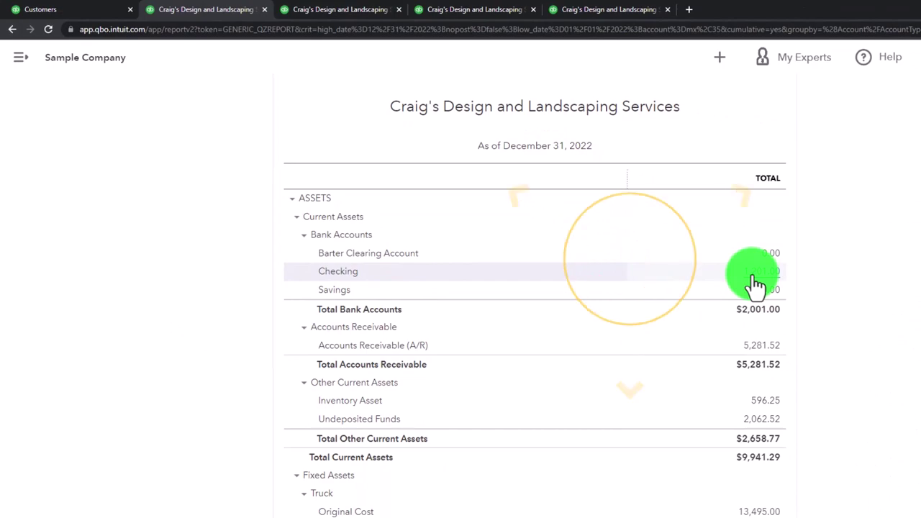
{"action": "scroll", "coordinate": [749, 276], "scroll_direction": "down", "scroll_amount": 3}
{"action": "scroll", "coordinate": [571, 378], "scroll_direction": "down", "scroll_amount": 5}
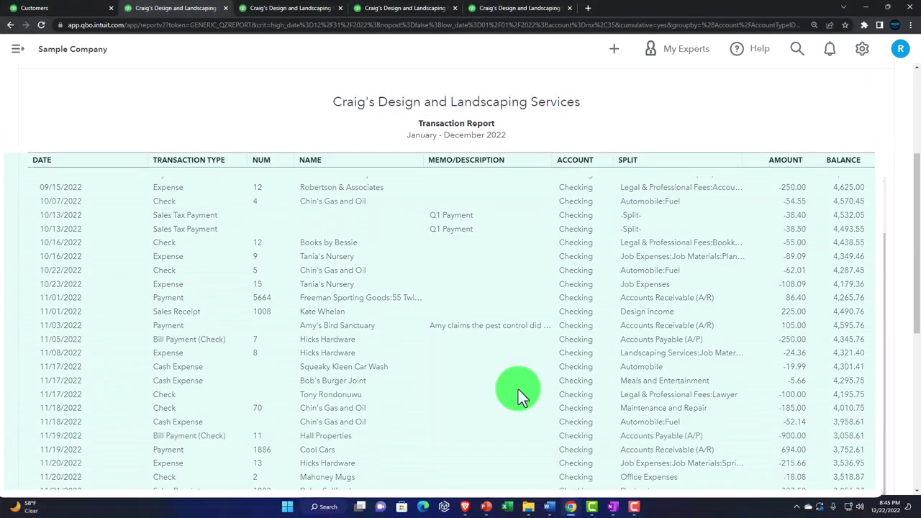
{"action": "scroll", "coordinate": [518, 389], "scroll_direction": "down", "scroll_amount": 3}
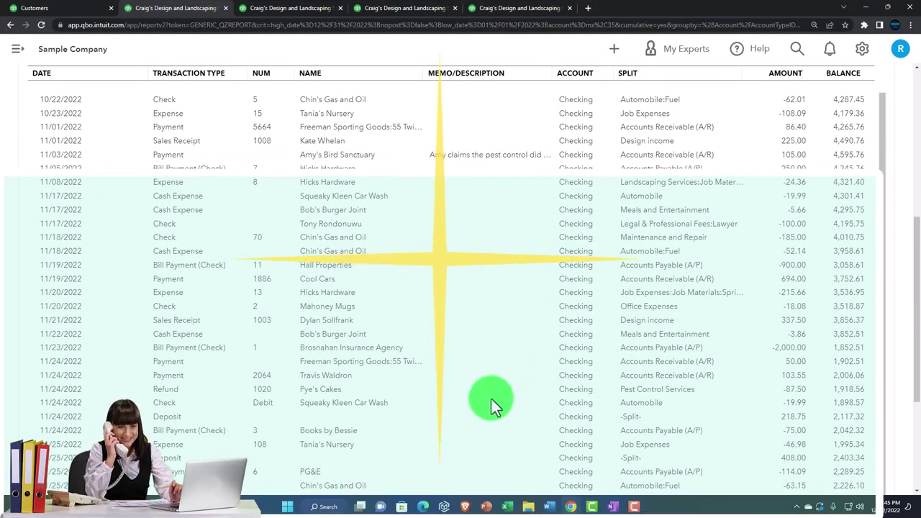
{"action": "scroll", "coordinate": [493, 403], "scroll_direction": "up", "scroll_amount": 6}
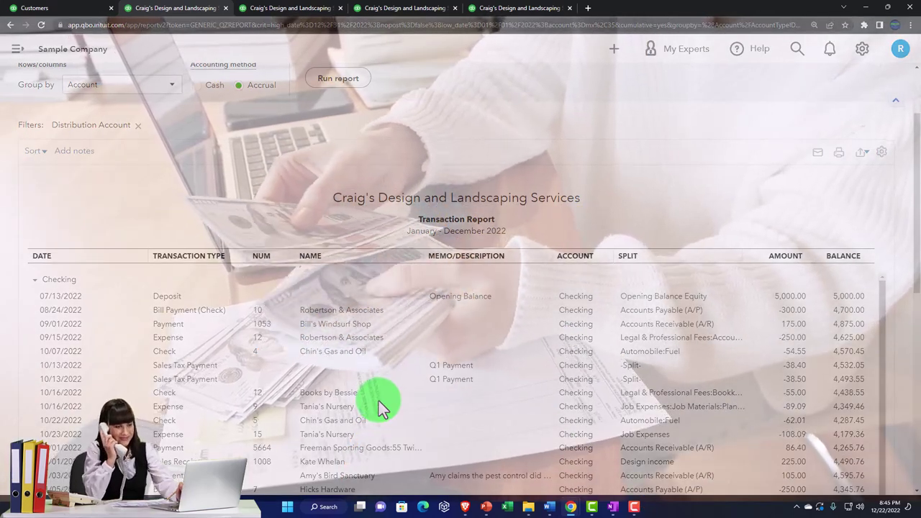
{"action": "scroll", "coordinate": [328, 378], "scroll_direction": "up", "scroll_amount": 3}
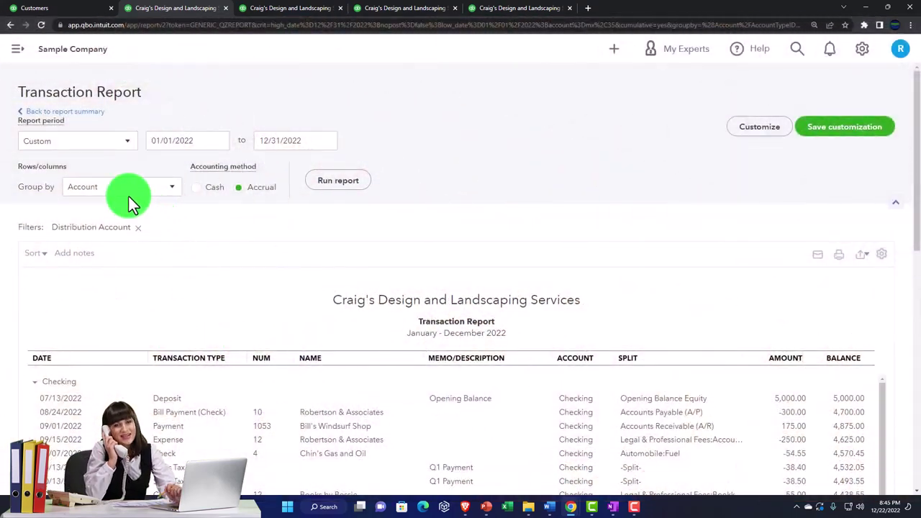
{"action": "left_click", "coordinate": [84, 115]}
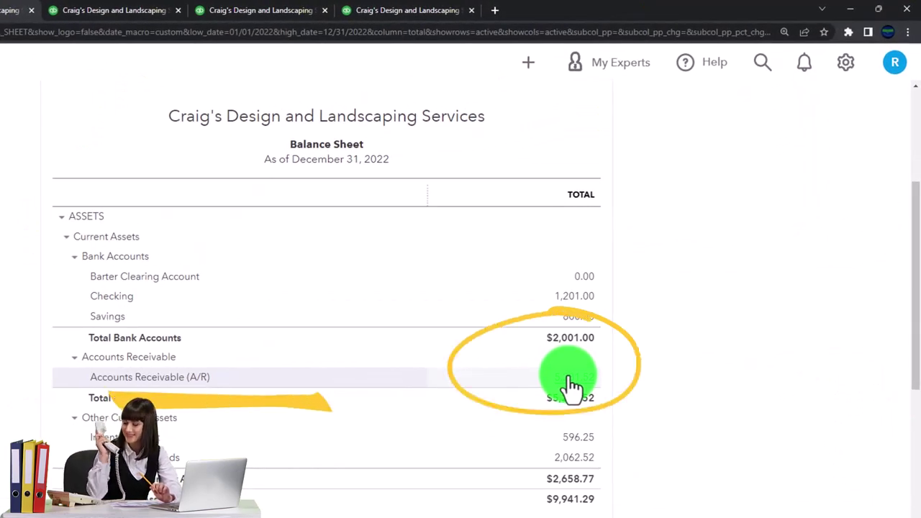
Step: Open the Accounts Receivable transaction detail, check the AAA invoice and payment dated 12/22/2022, and return to the Balance Sheet
{"action": "left_click", "coordinate": [571, 381]}
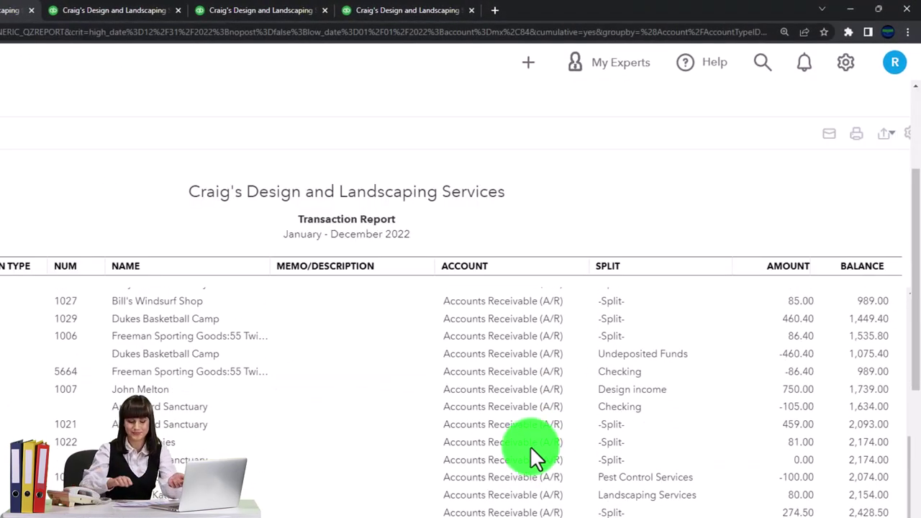
{"action": "scroll", "coordinate": [544, 435], "scroll_direction": "down", "scroll_amount": 10}
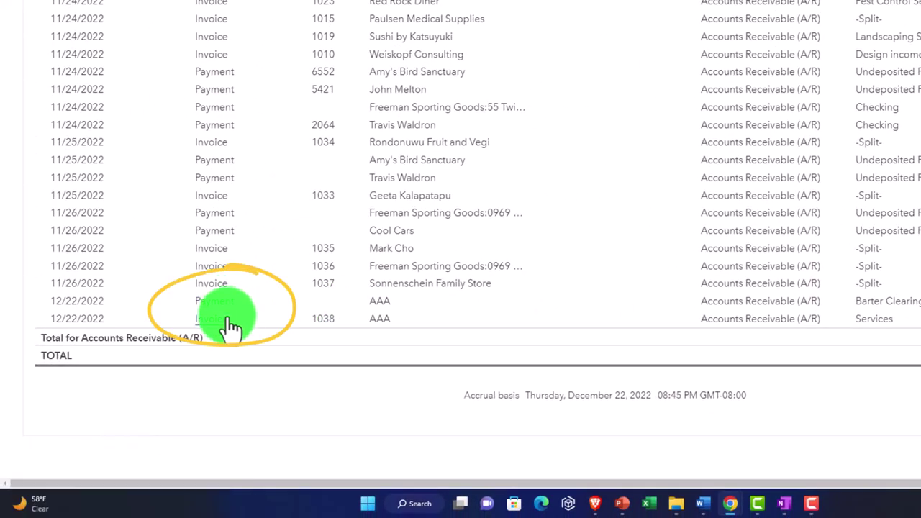
{"action": "scroll", "coordinate": [234, 317], "scroll_direction": "up", "scroll_amount": 10}
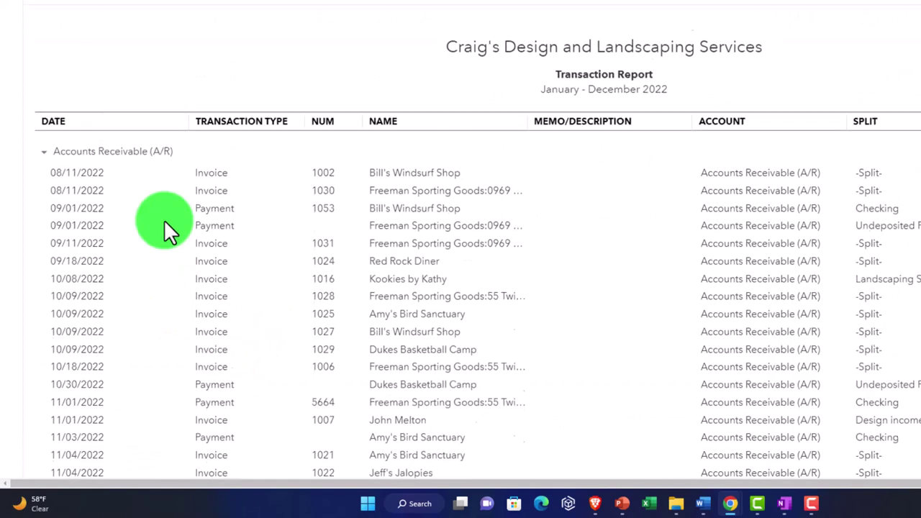
{"action": "left_click", "coordinate": [79, 113]}
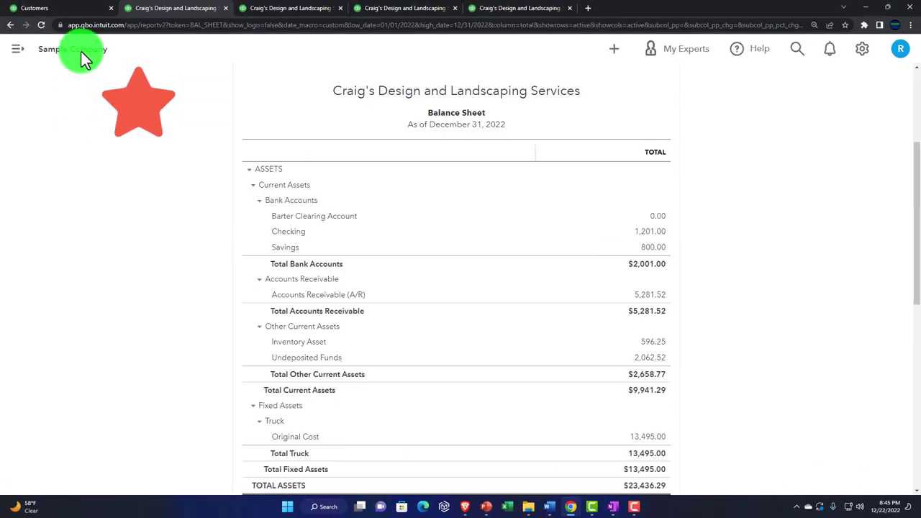
Step: Go back to customer AAA's page and change QuickBooks from Accountant view to Business view
{"action": "left_click", "coordinate": [69, 13]}
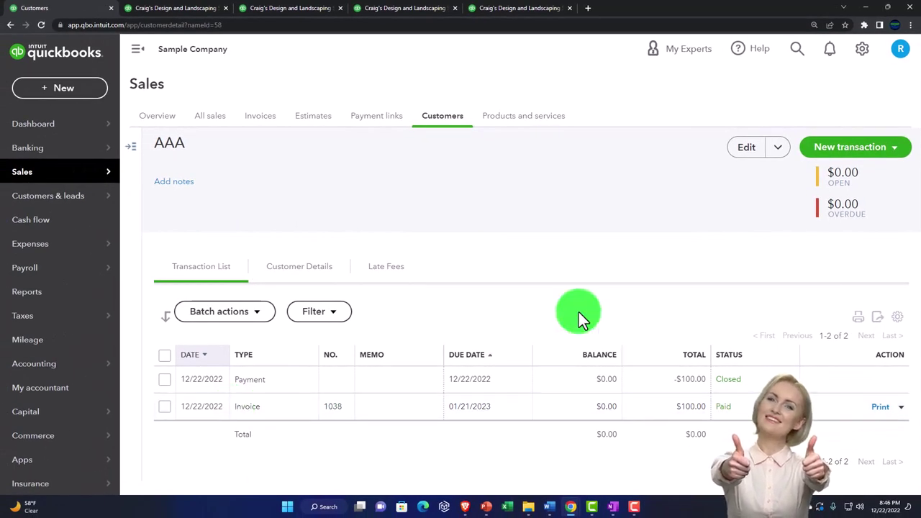
{"action": "left_click", "coordinate": [862, 50]}
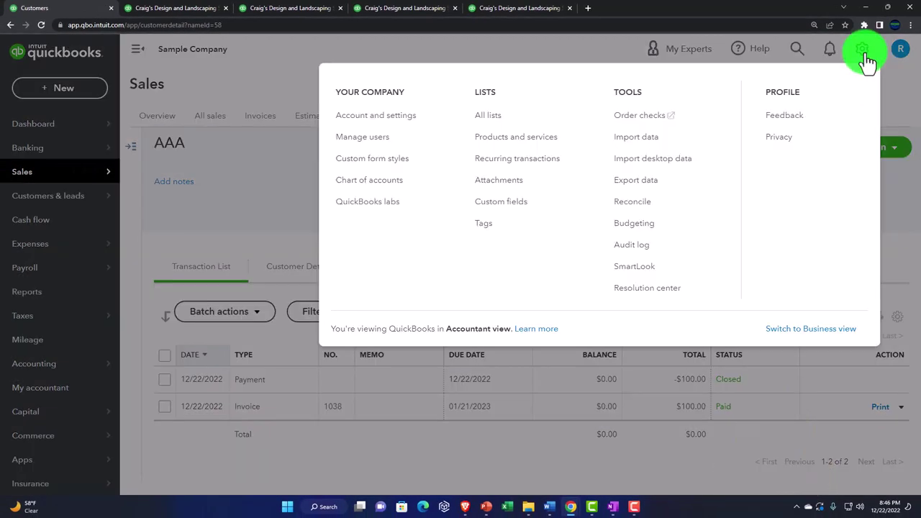
{"action": "left_click", "coordinate": [826, 332]}
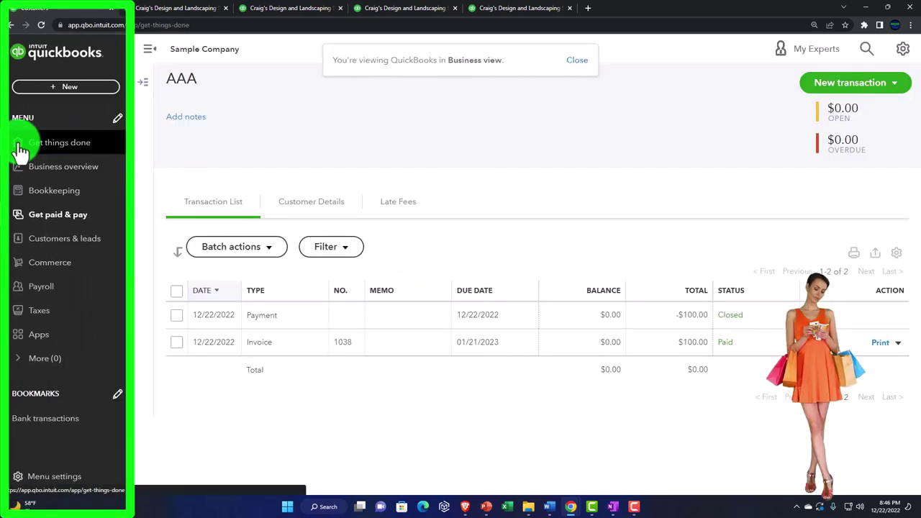
Step: Open the Get things done workspace and look over the available new transaction forms
{"action": "left_click", "coordinate": [22, 148]}
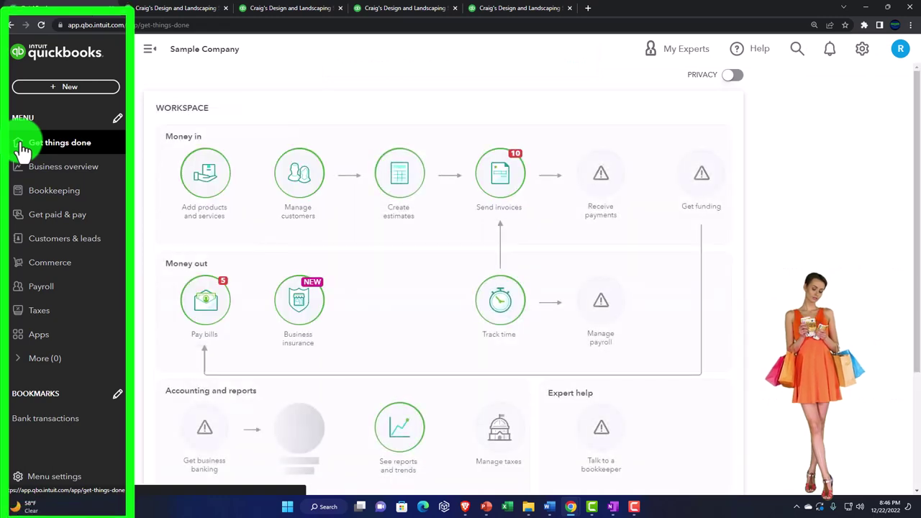
{"action": "left_click", "coordinate": [64, 88]}
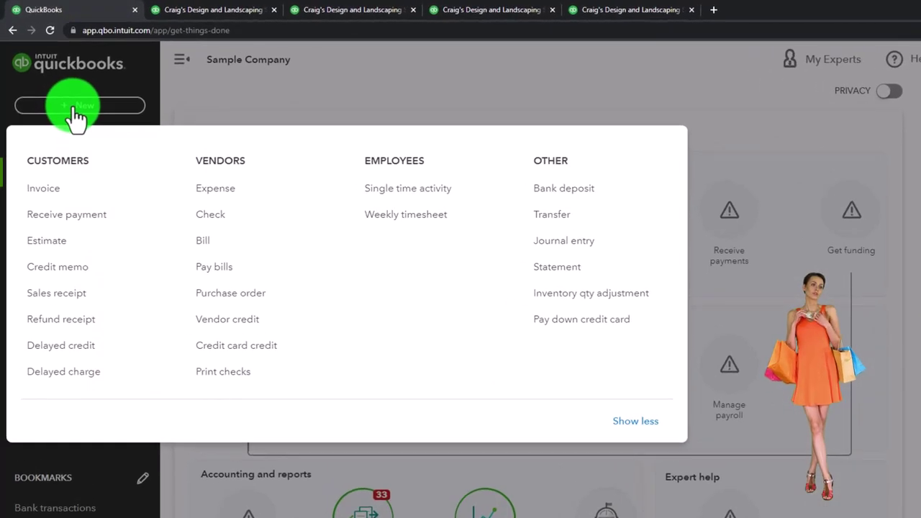
{"action": "left_click", "coordinate": [73, 107]}
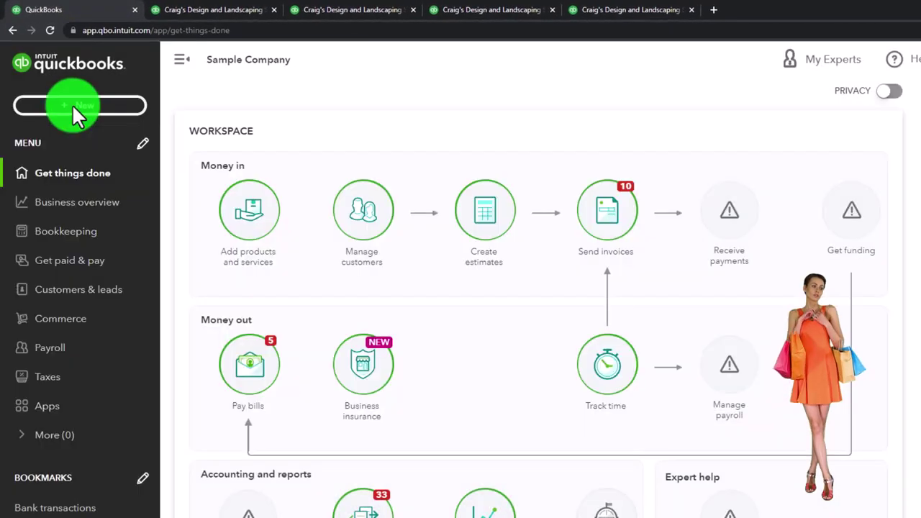
Step: Look through the Customers, Invoices, Vendors and Bills pages in the Get paid & pay area
{"action": "left_click", "coordinate": [63, 270]}
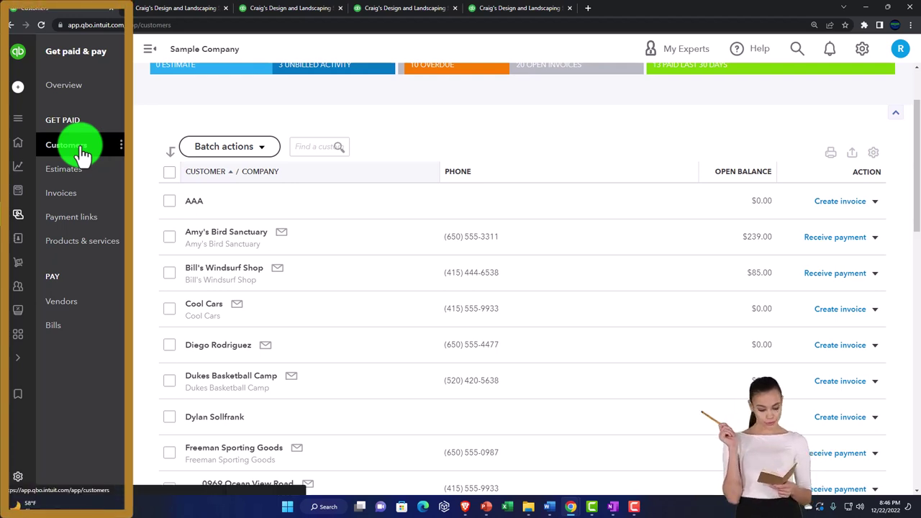
{"action": "left_click", "coordinate": [70, 195]}
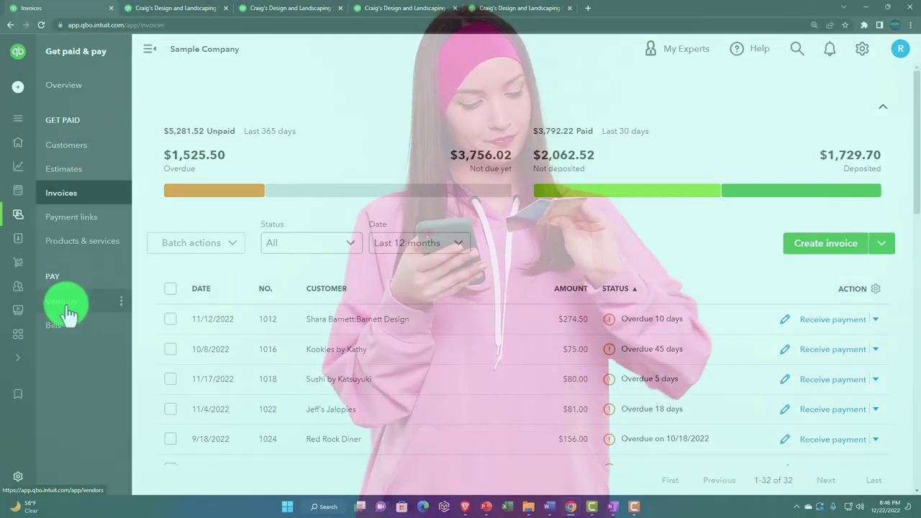
{"action": "left_click", "coordinate": [64, 306]}
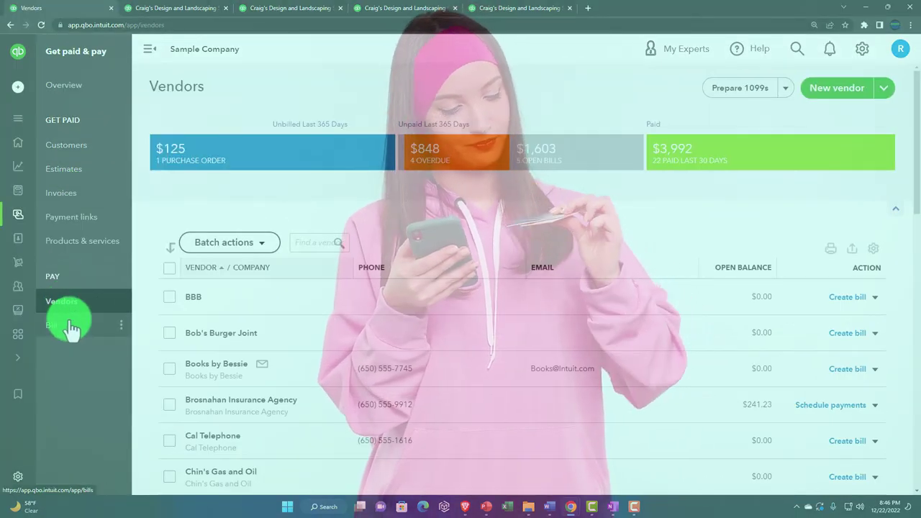
{"action": "left_click", "coordinate": [70, 328]}
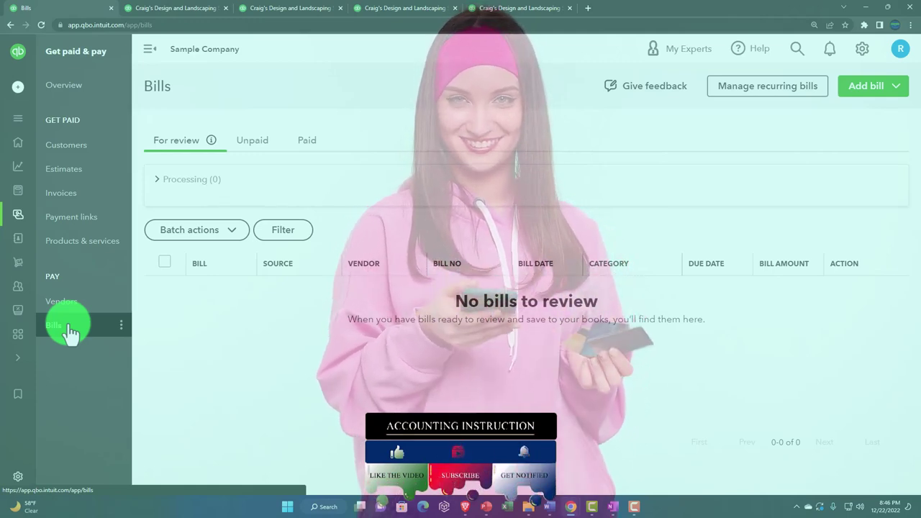
Step: View the All sales and Expenses transaction lists in the Bookkeeping area with the navigation collapsed
{"action": "mouse_move", "coordinate": [29, 272]}
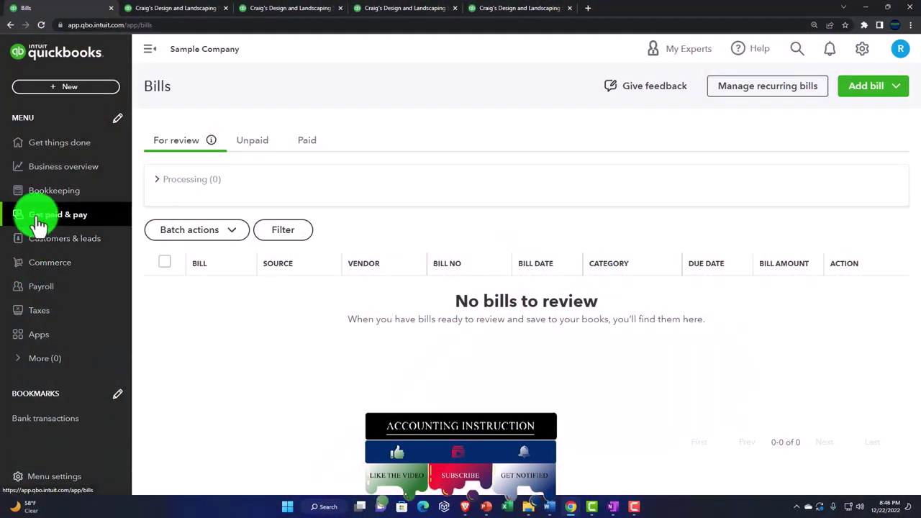
{"action": "left_click", "coordinate": [39, 193]}
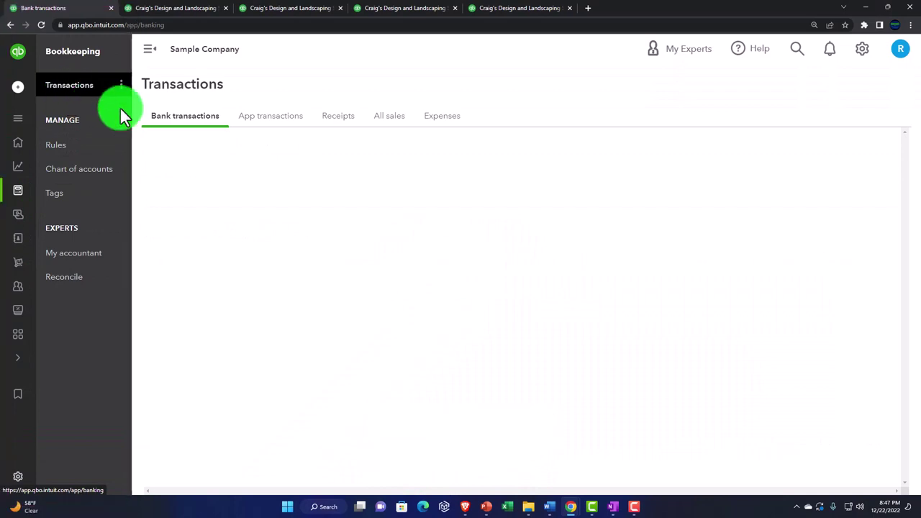
{"action": "left_click", "coordinate": [390, 119]}
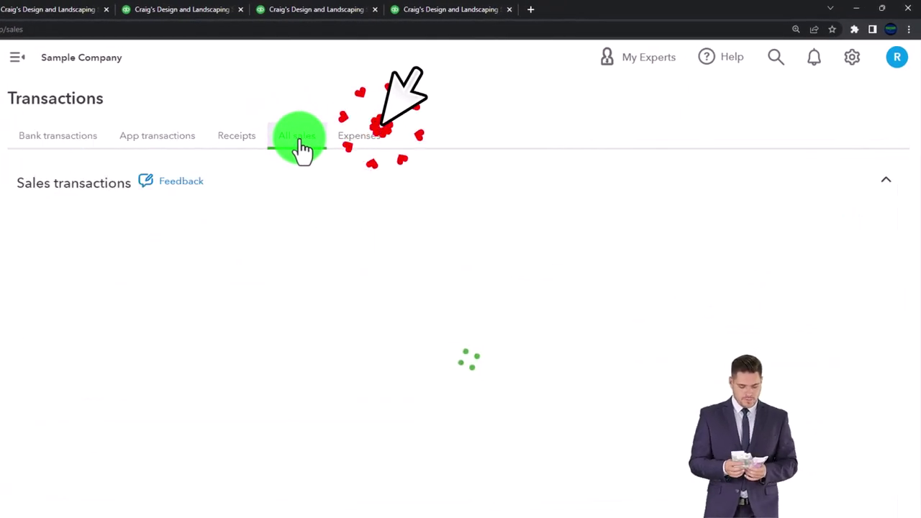
{"action": "left_click", "coordinate": [22, 62]}
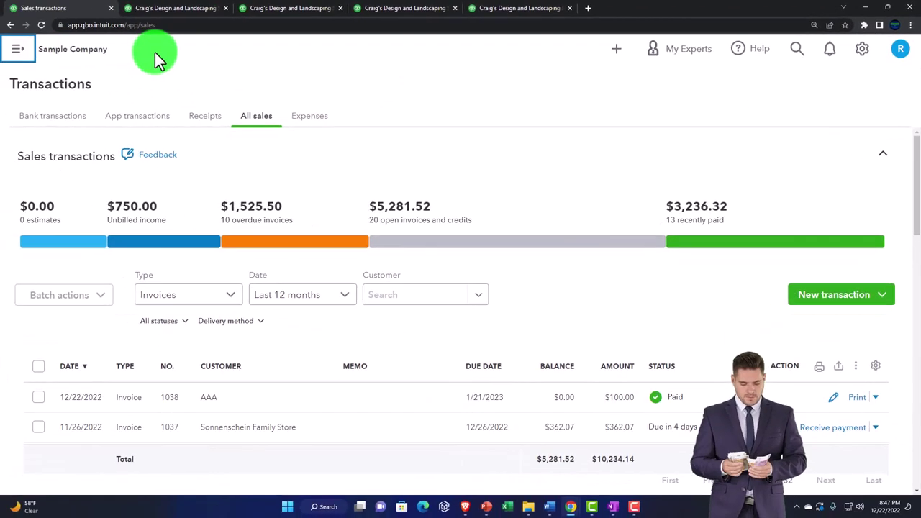
{"action": "left_click", "coordinate": [308, 125]}
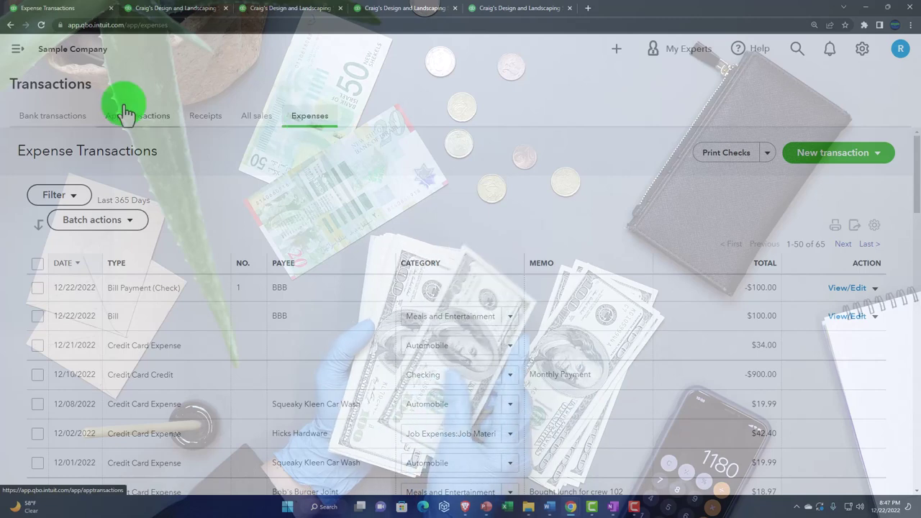
Step: Restore the navigation and view the Chart of Accounts in the Bookkeeping area
{"action": "left_click", "coordinate": [16, 49]}
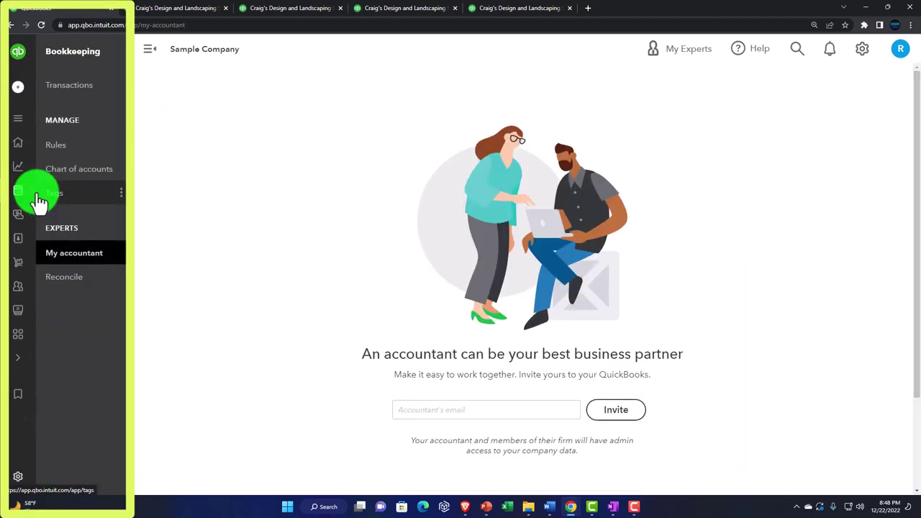
{"action": "left_click", "coordinate": [65, 180]}
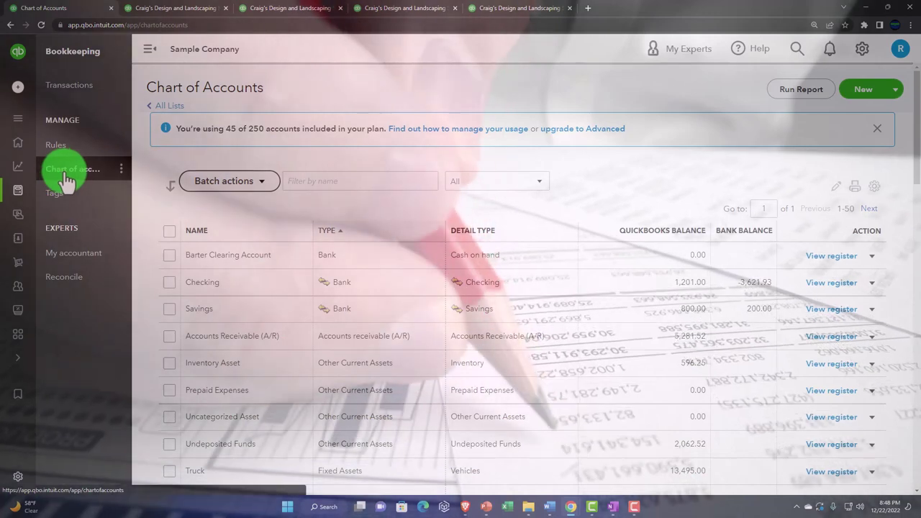